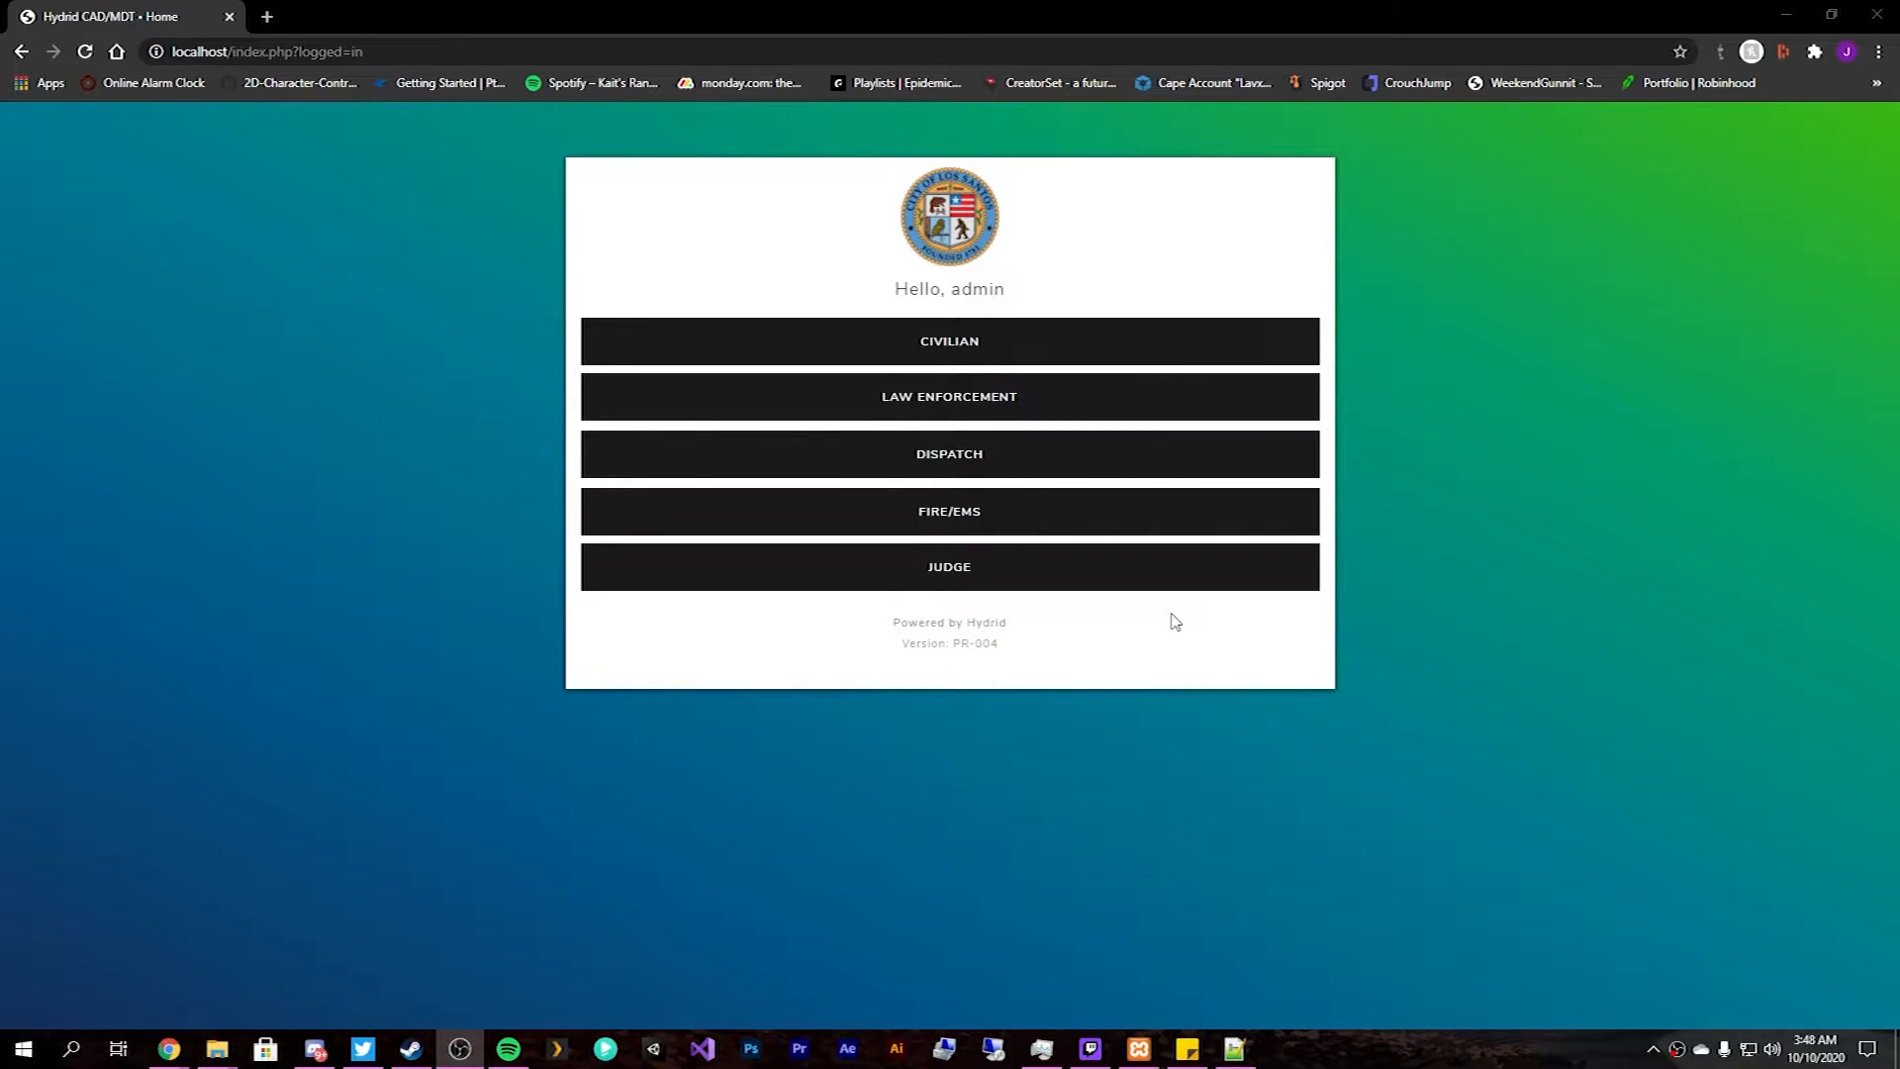
Close the Chrome window showing the logged-in Hydrid CAD/MDT home page.
{"action": "left_click", "coordinate": [230, 17]}
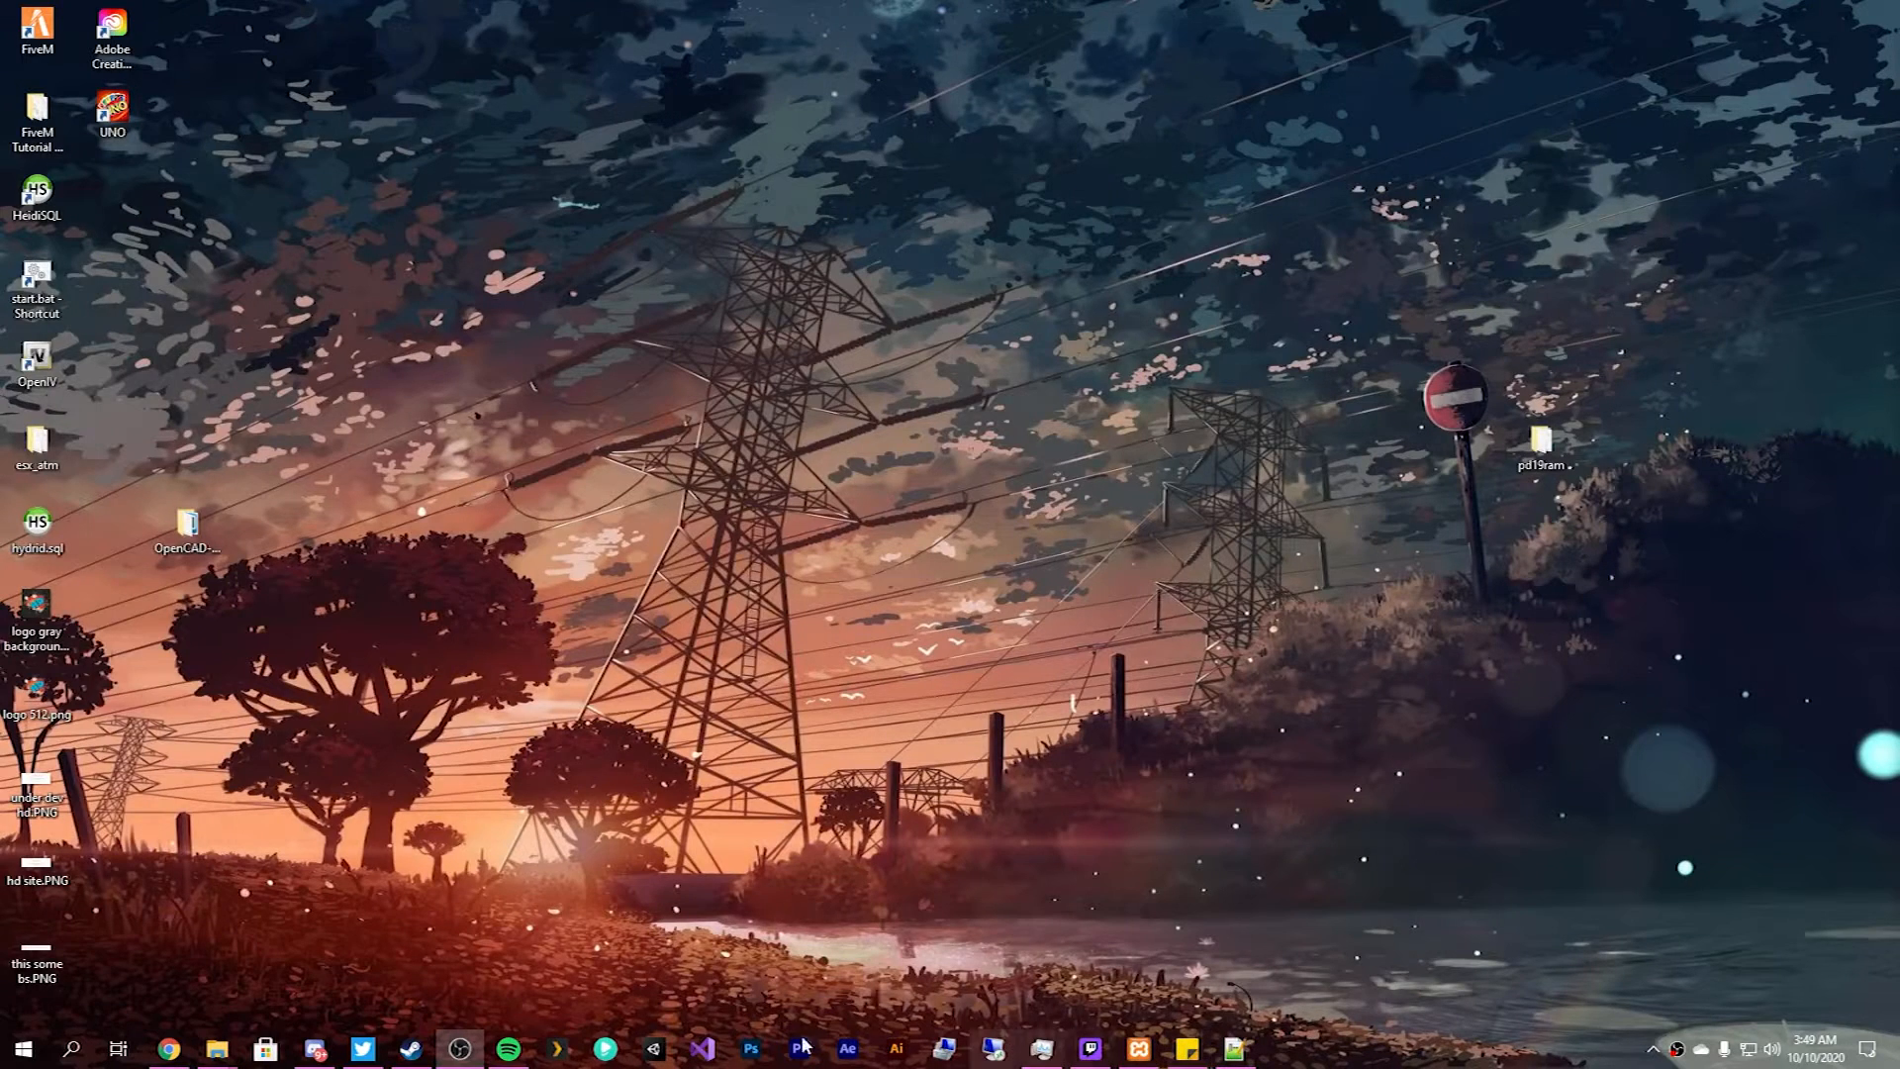
{"action": "left_click", "coordinate": [186, 1047]}
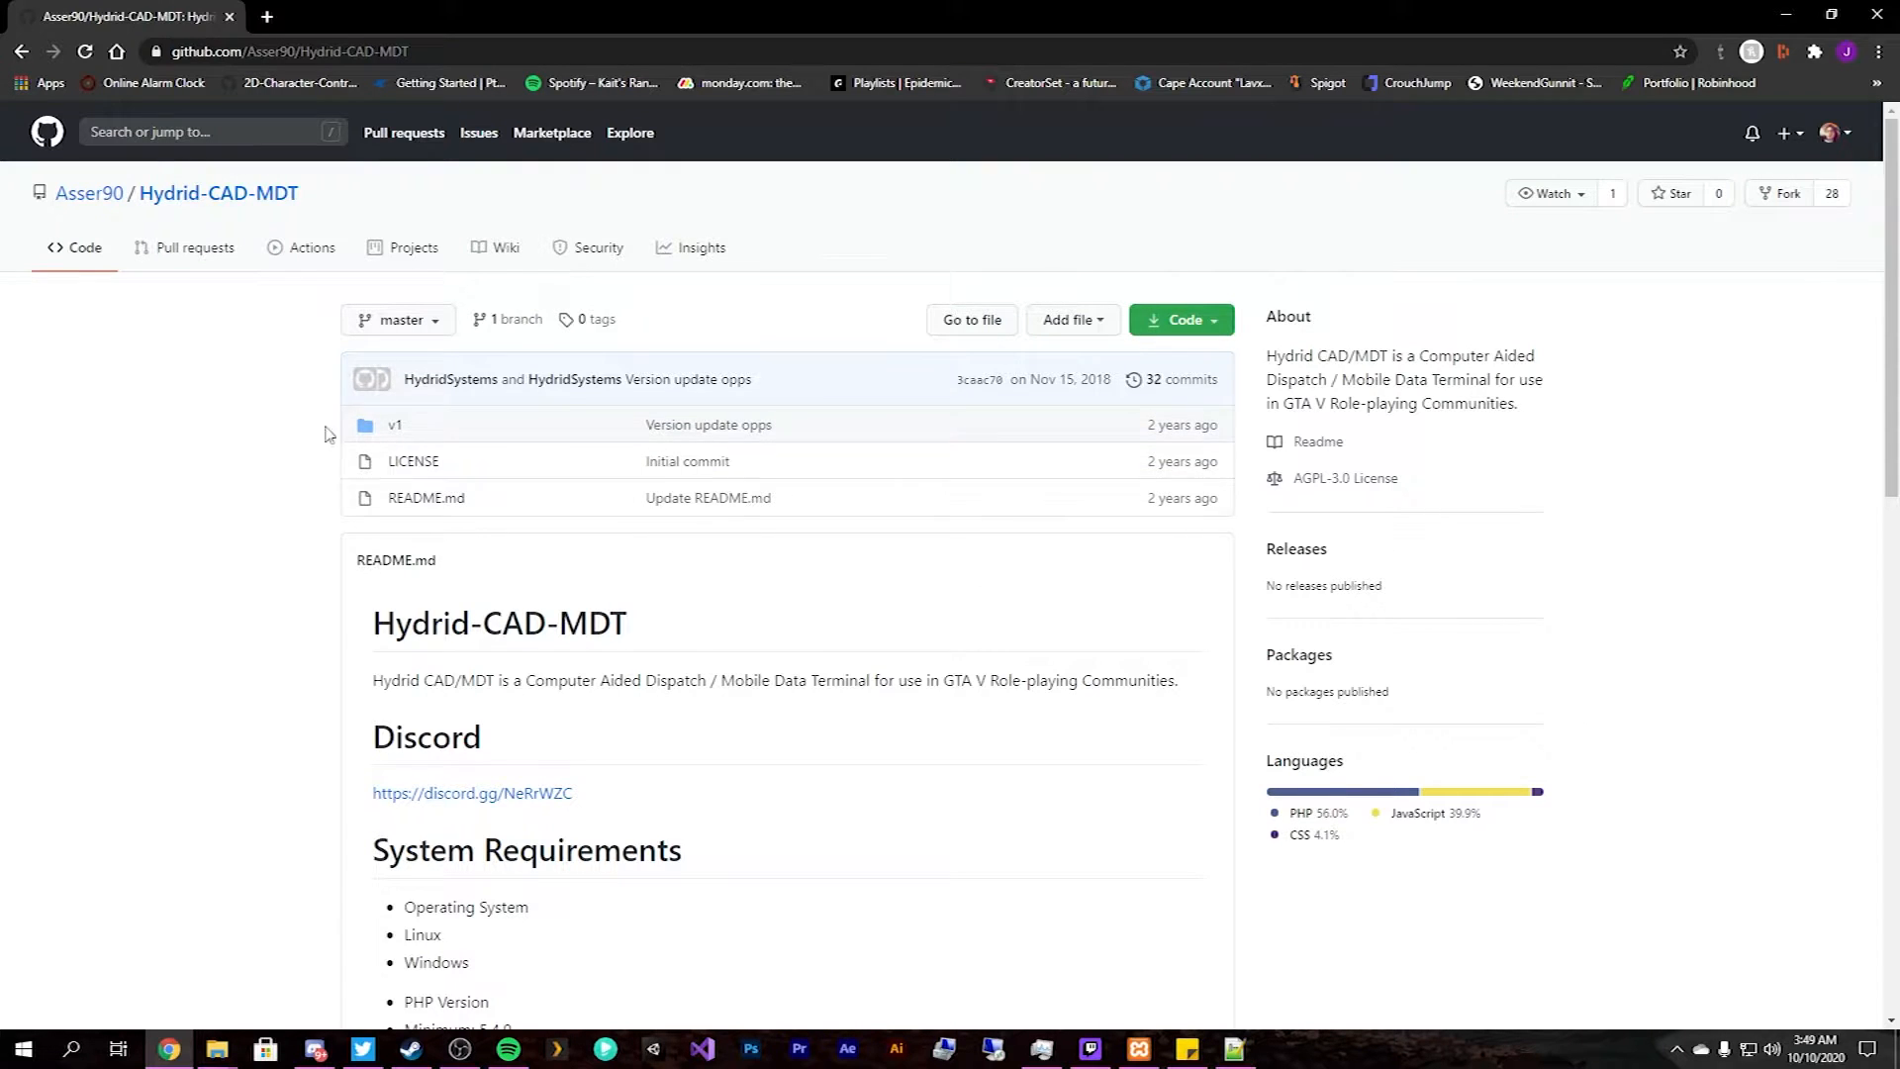
{"action": "left_click_drag", "start_coordinate": [300, 193], "coordinate": [129, 193]}
{"action": "left_click", "coordinate": [191, 561]}
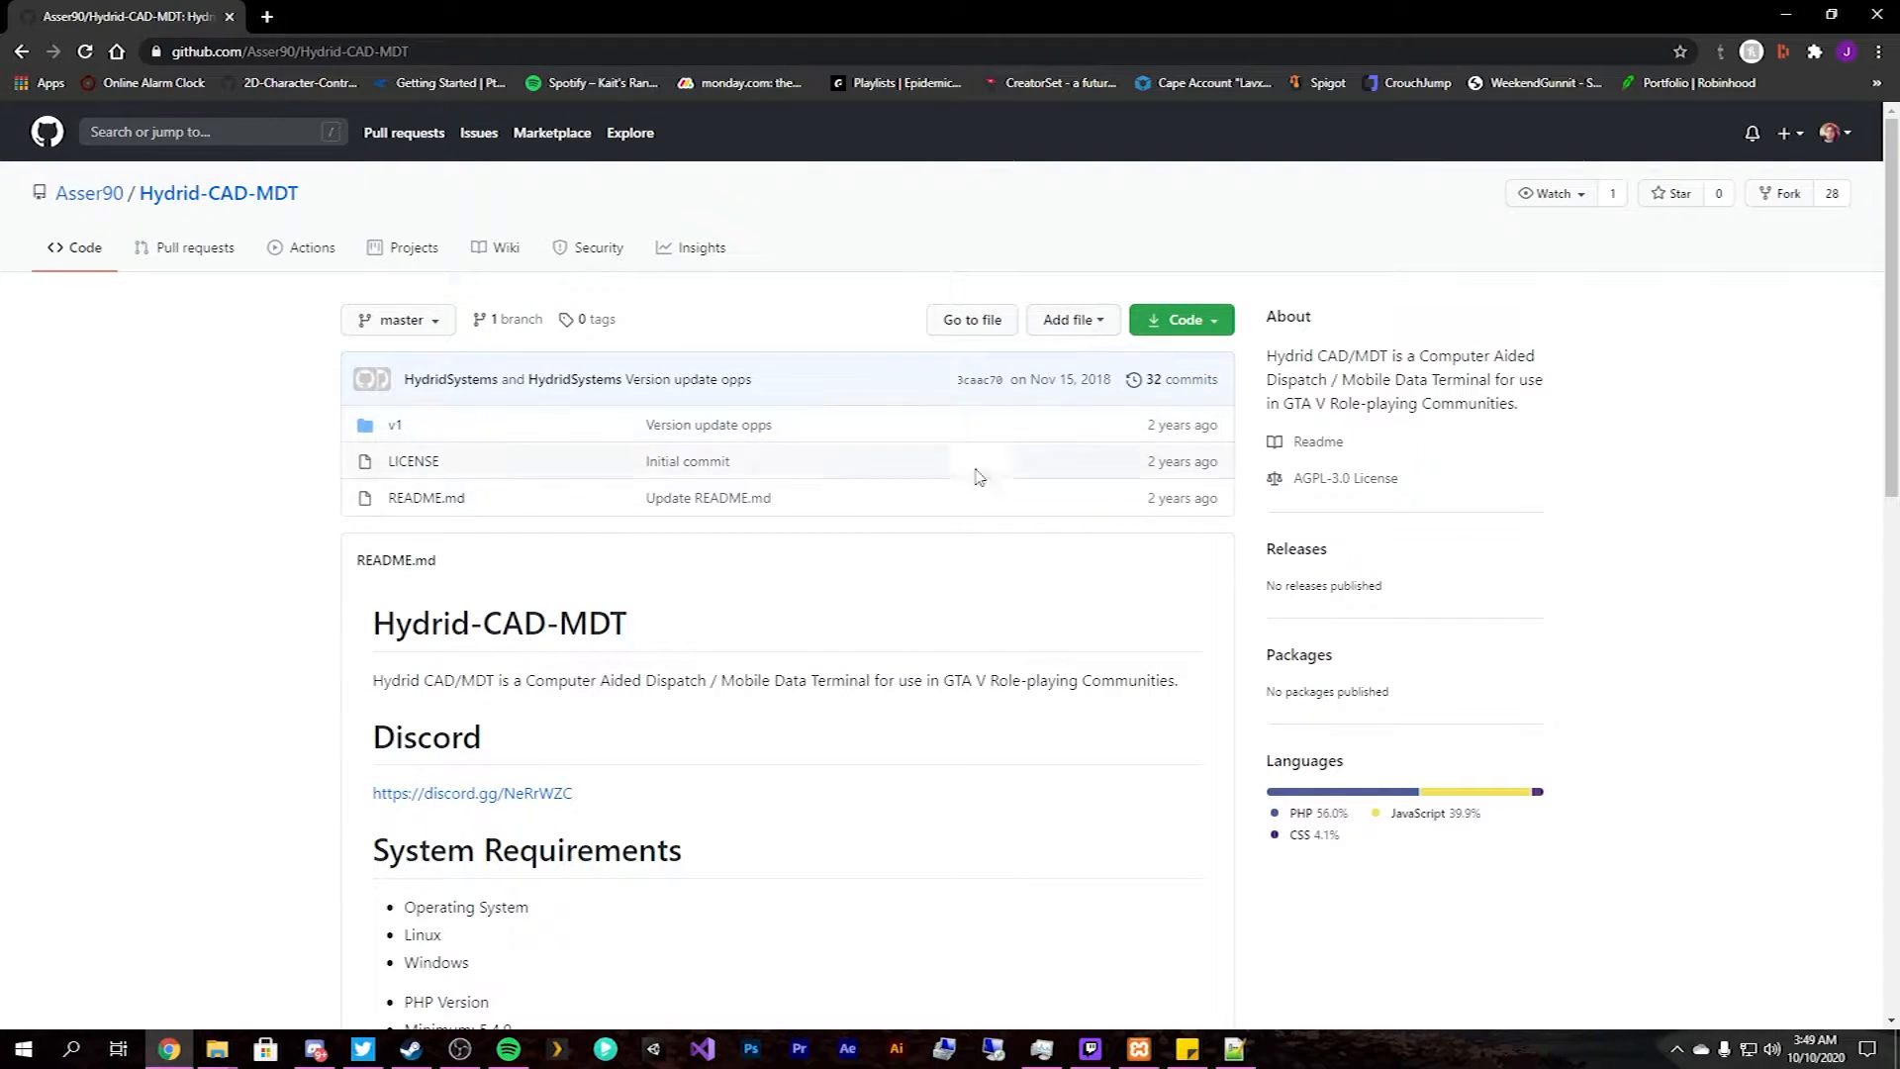
{"action": "mouse_move", "coordinate": [217, 1048]}
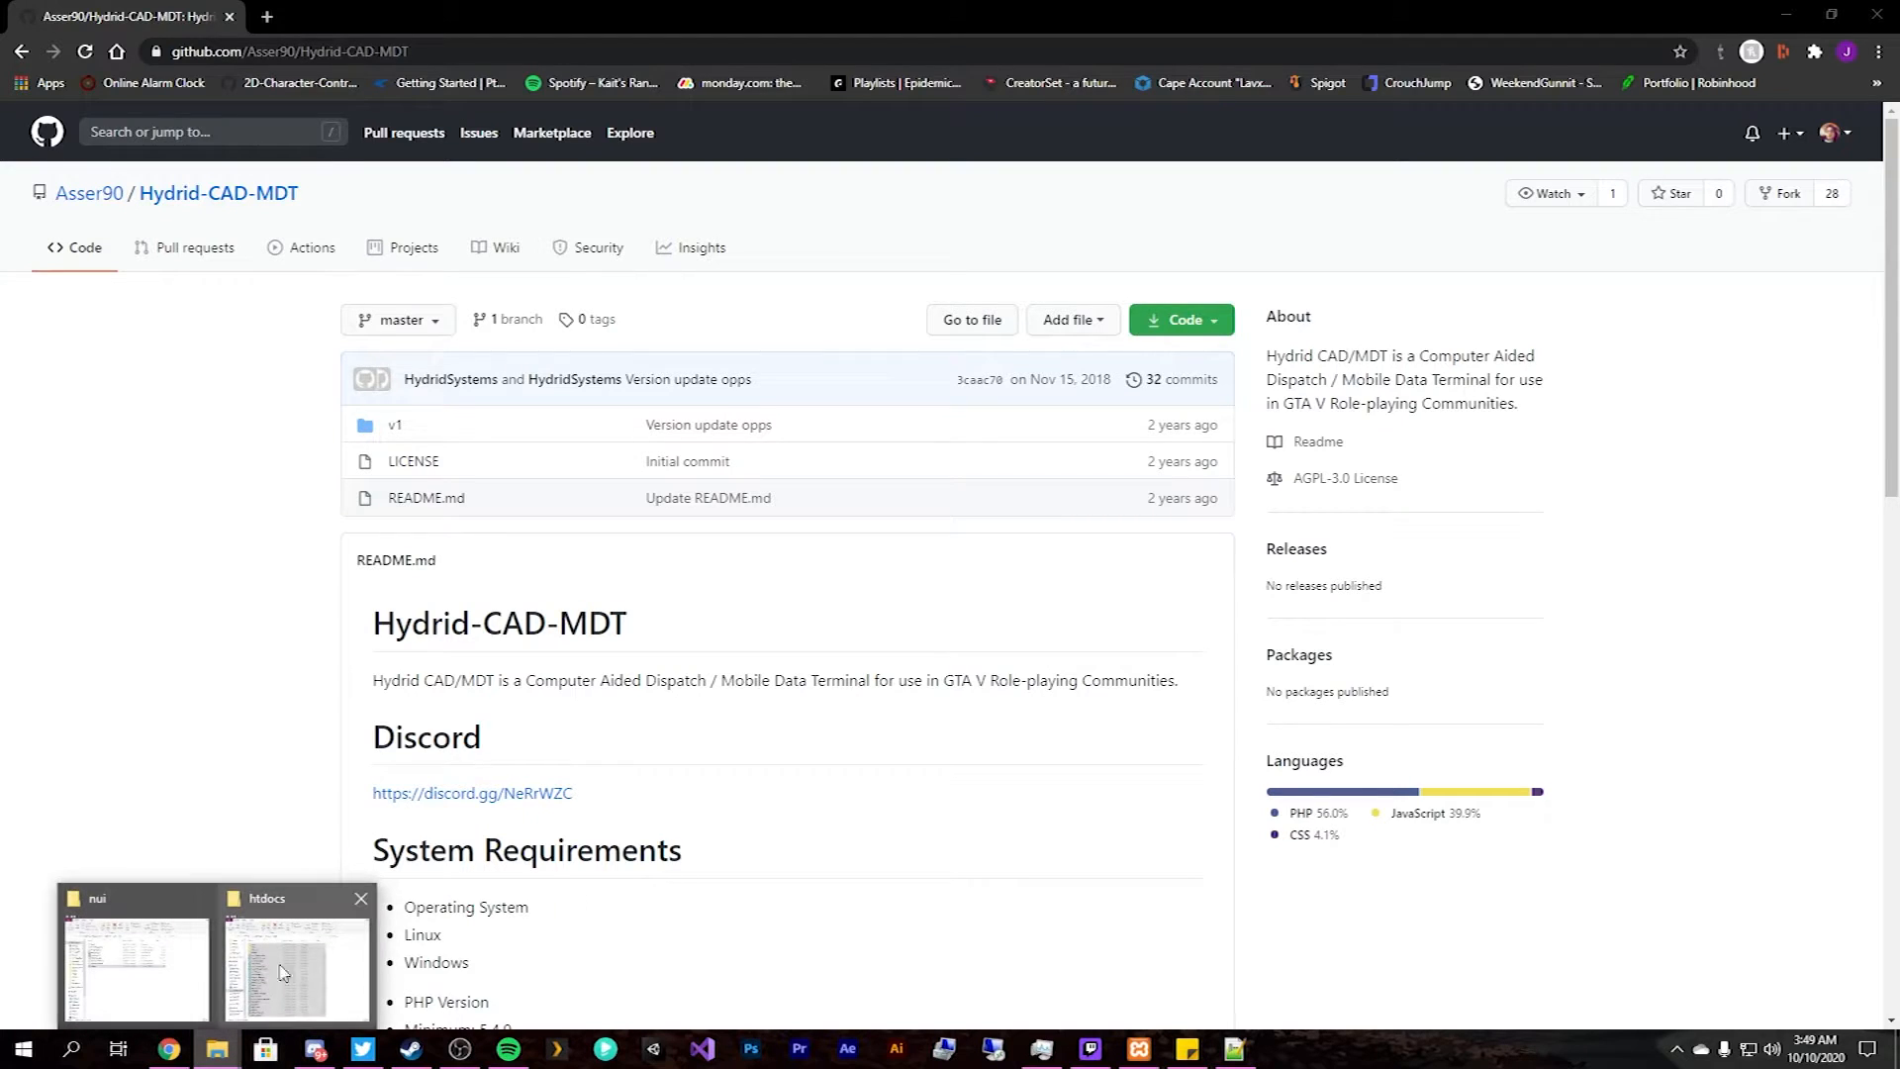
{"action": "left_click", "coordinate": [358, 901]}
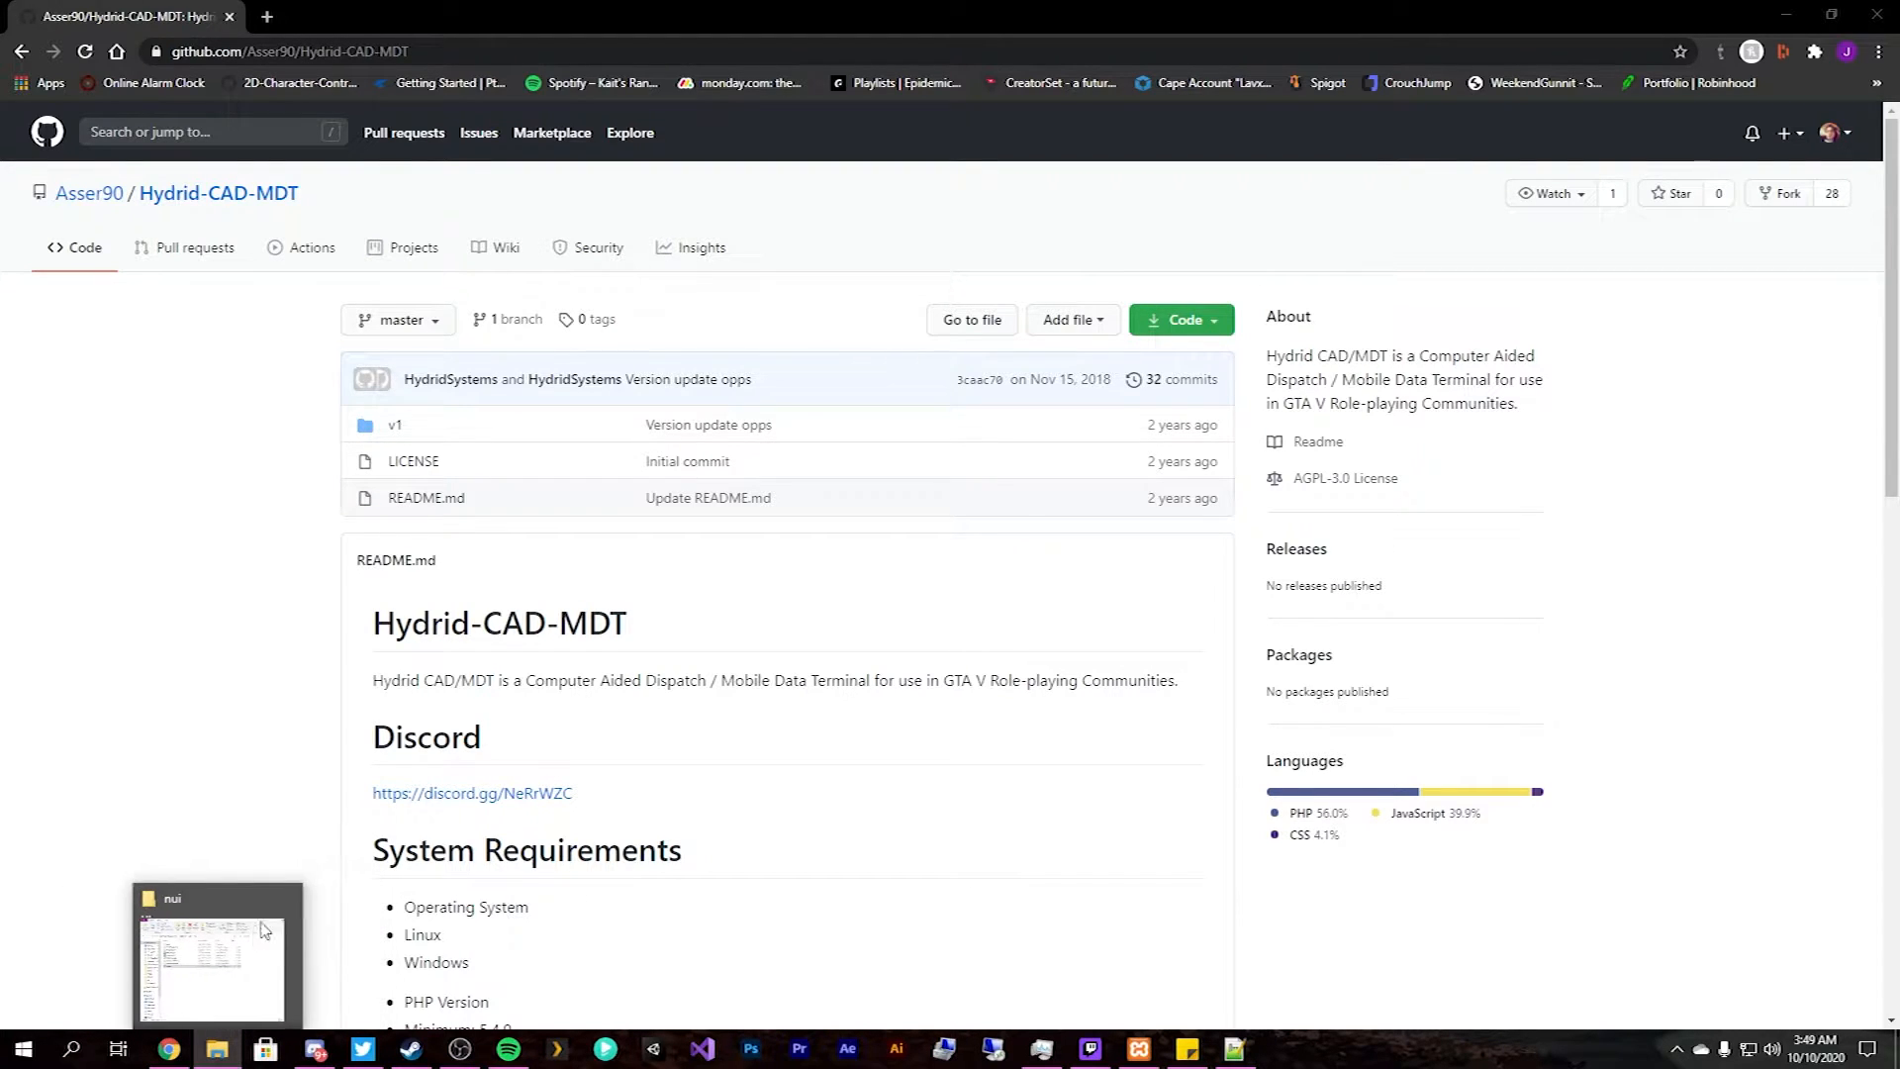
{"action": "right_click", "coordinate": [216, 1049]}
{"action": "left_click", "coordinate": [219, 978]}
{"action": "left_click_drag", "start_coordinate": [980, 119], "coordinate": [0, 227]}
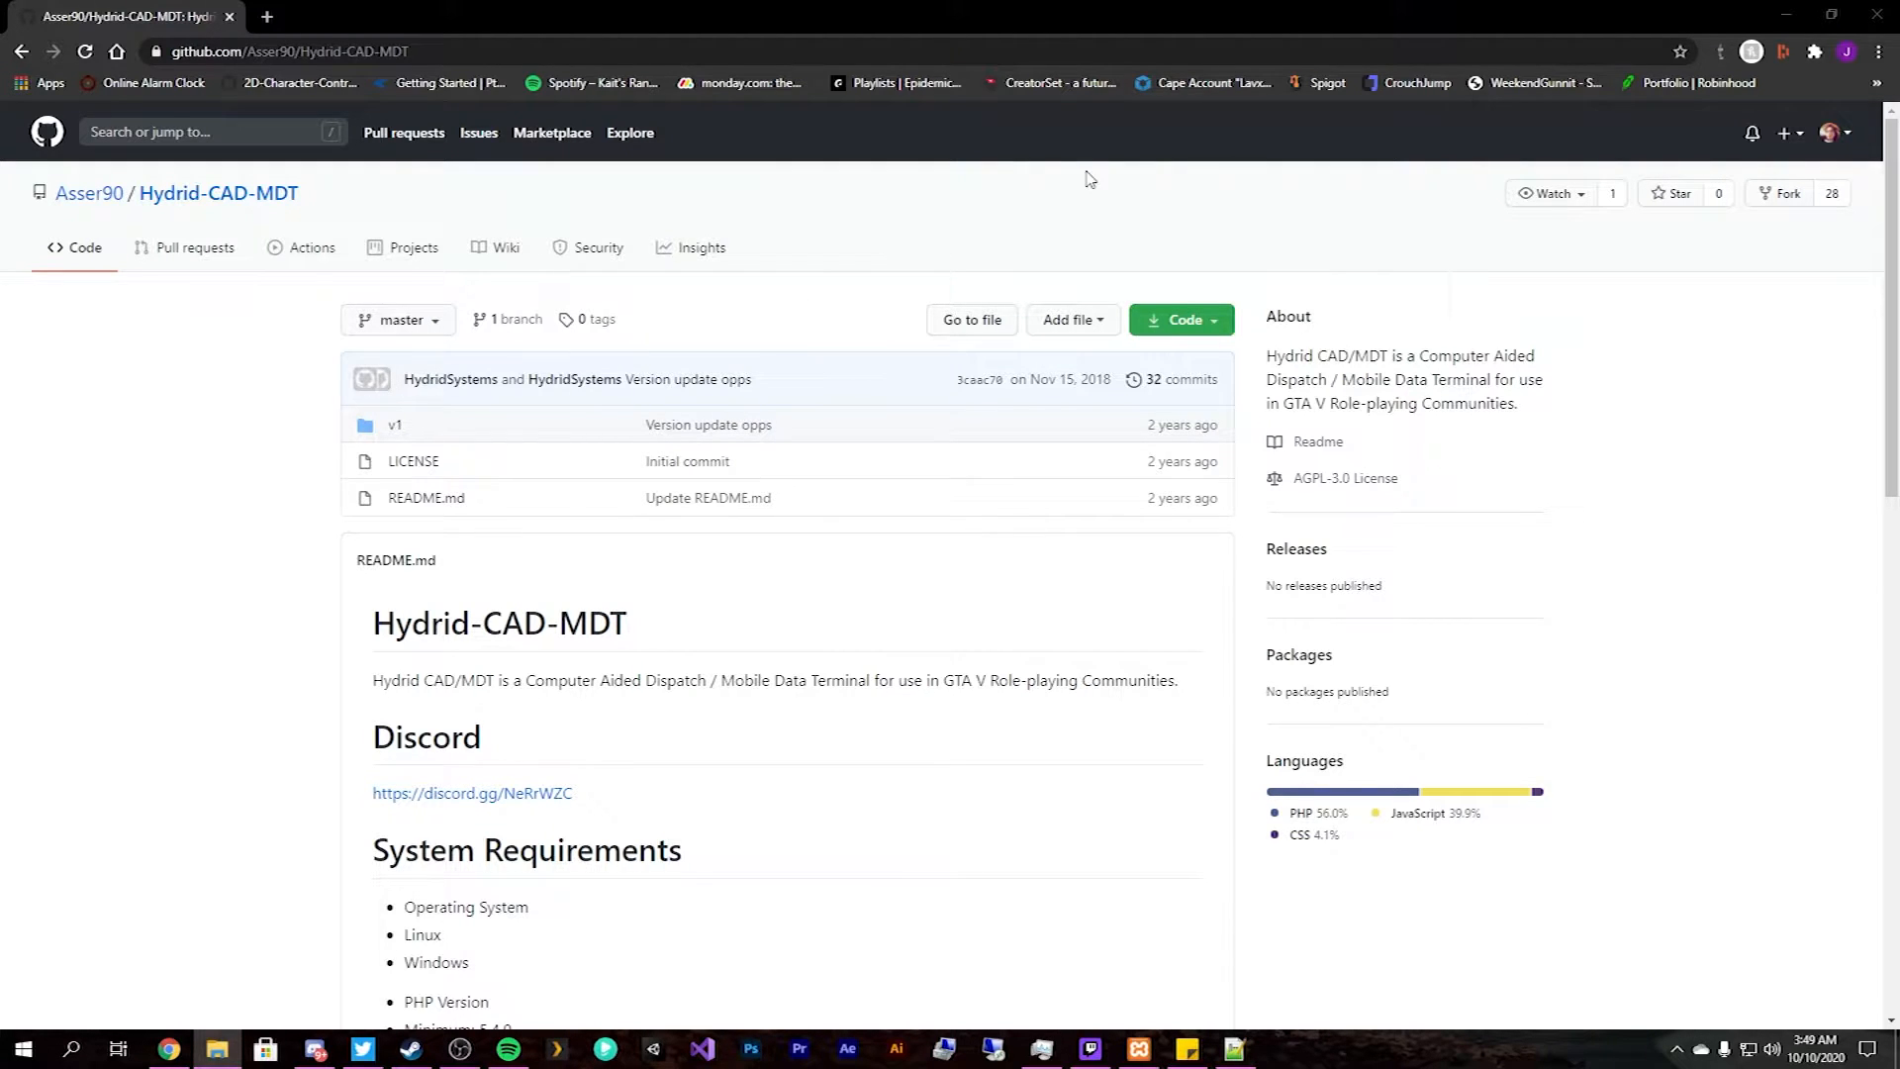
{"action": "left_click", "coordinate": [1787, 15]}
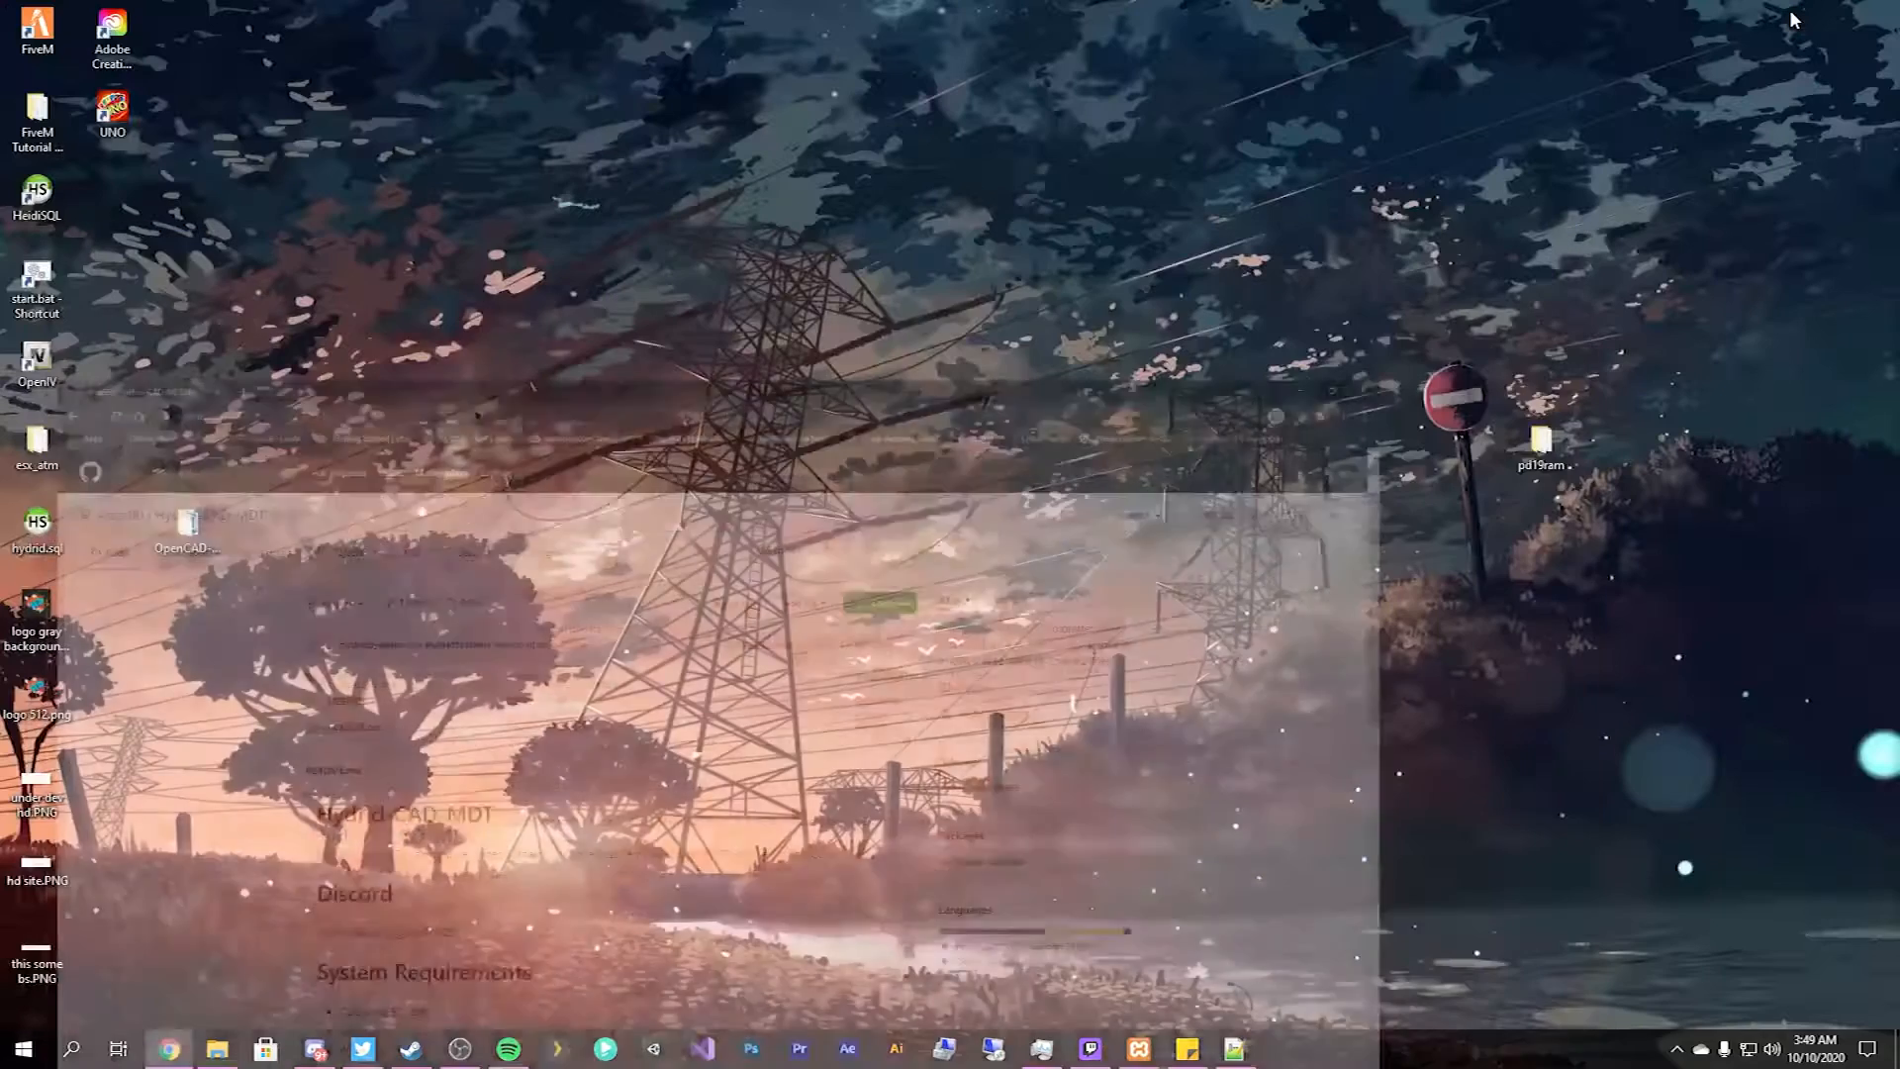
Connect to the pinned remote PC through Remote Desktop Connection.
{"action": "right_click", "coordinate": [944, 1047]}
{"action": "right_click", "coordinate": [999, 1044]}
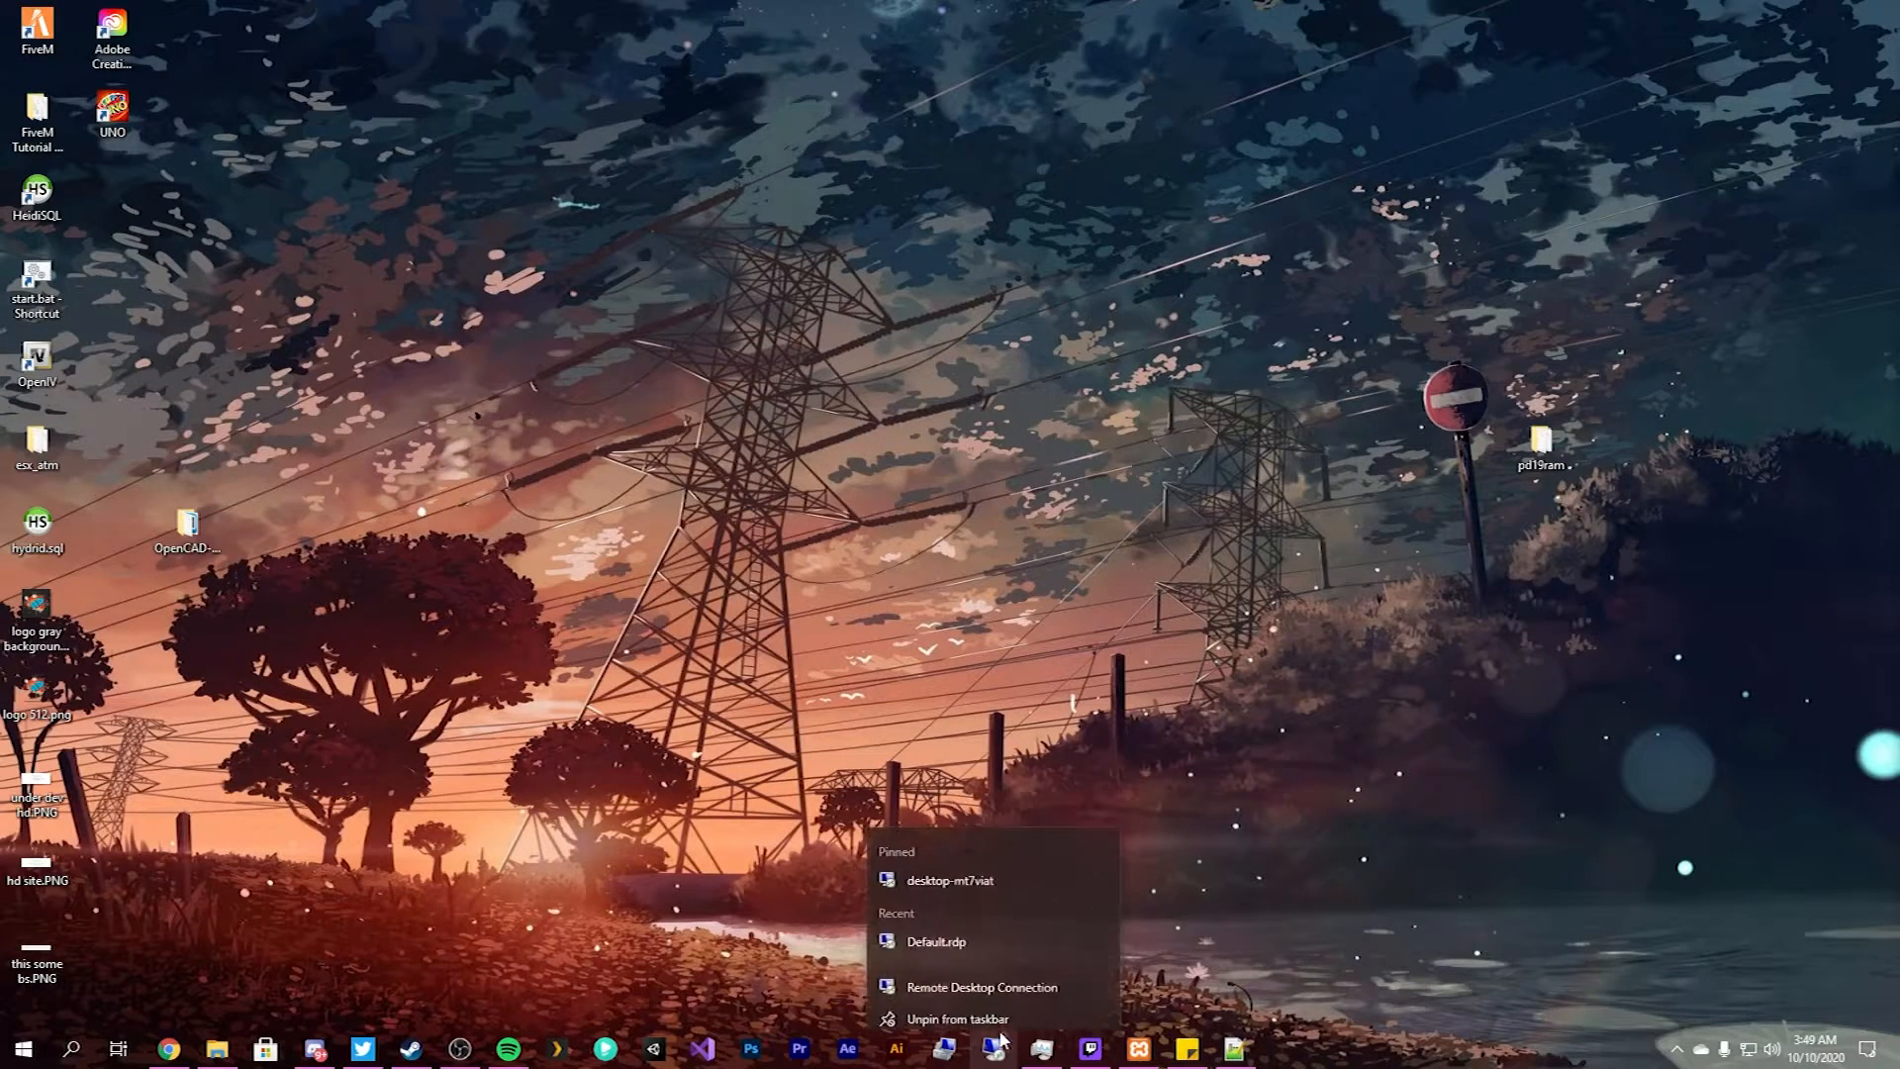
{"action": "left_click", "coordinate": [965, 878]}
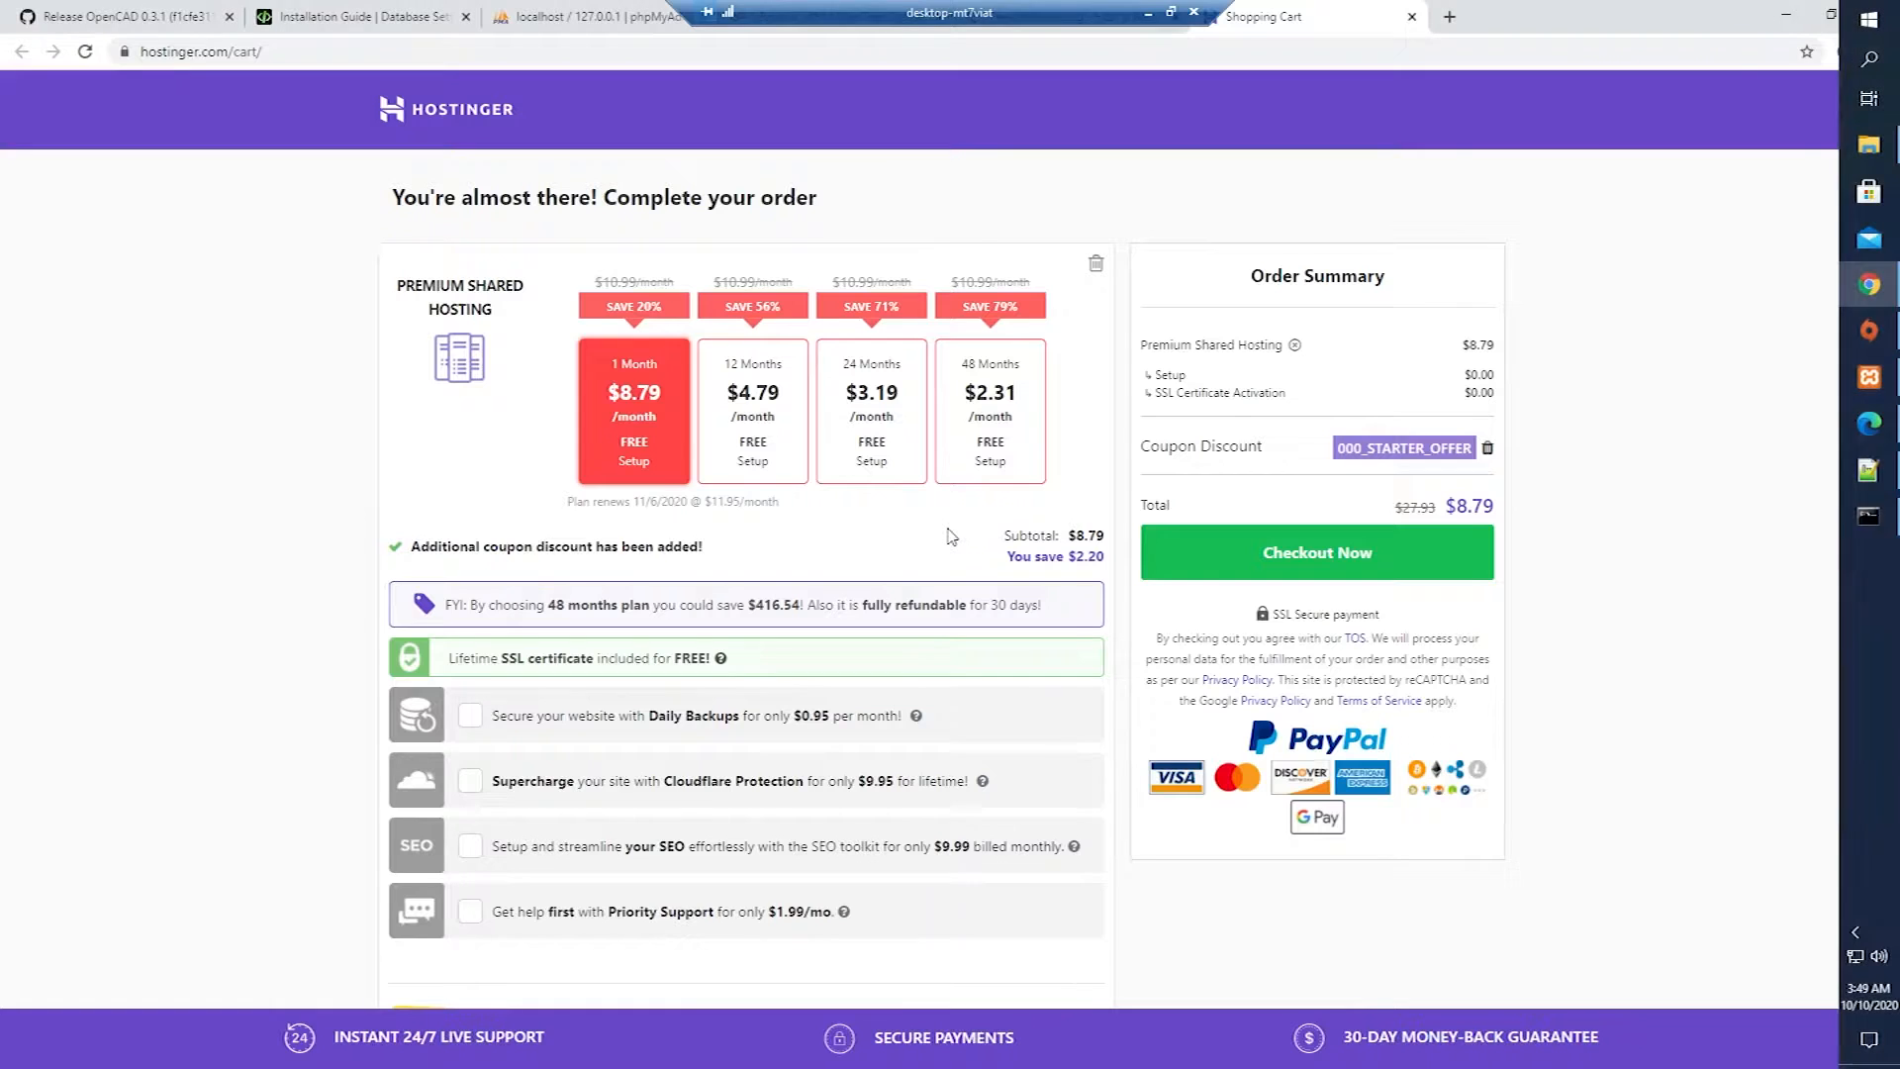
Close the remote browser tabs, the Command Prompt and the Notepad++ windows.
{"action": "middle_click", "coordinate": [122, 24]}
{"action": "middle_click", "coordinate": [121, 23]}
{"action": "middle_click", "coordinate": [122, 24]}
{"action": "middle_click", "coordinate": [122, 24]}
{"action": "middle_click", "coordinate": [122, 23]}
{"action": "middle_click", "coordinate": [122, 24]}
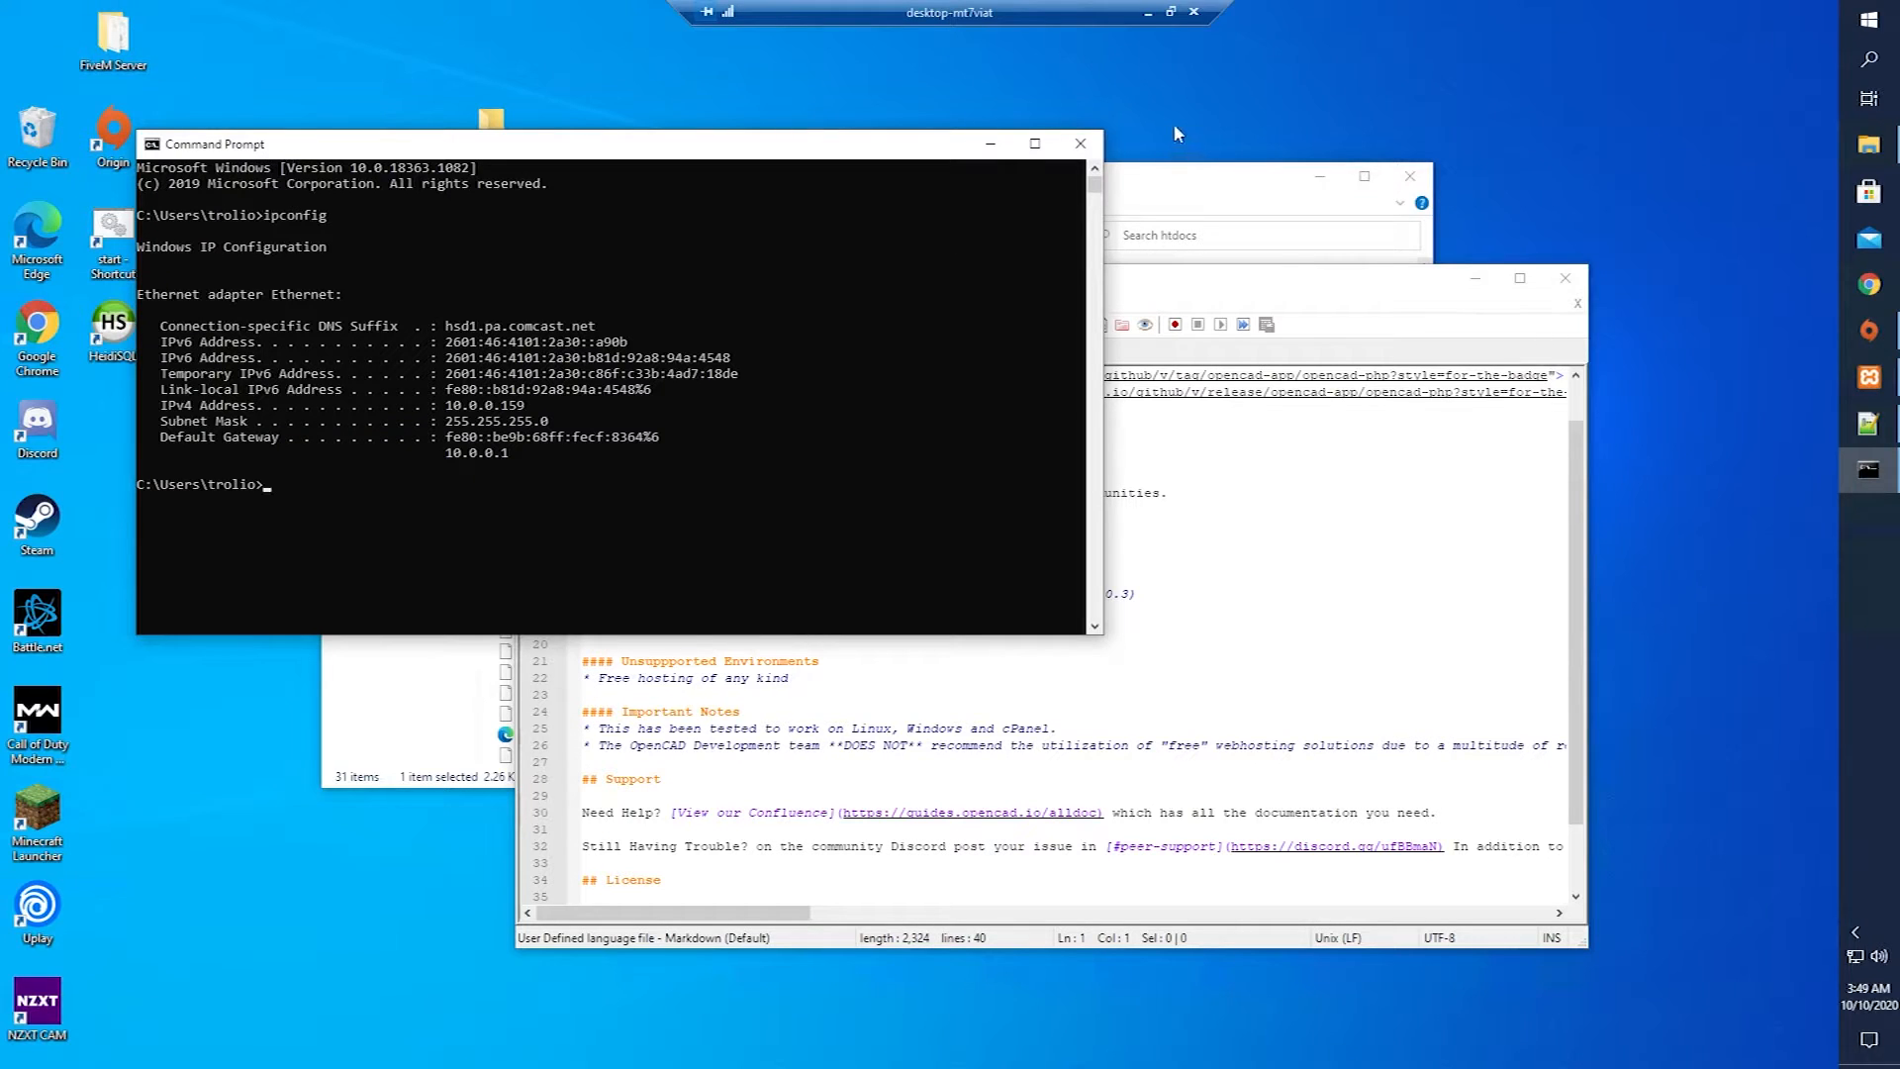
{"action": "left_click", "coordinate": [1080, 143]}
{"action": "left_click", "coordinate": [1565, 278]}
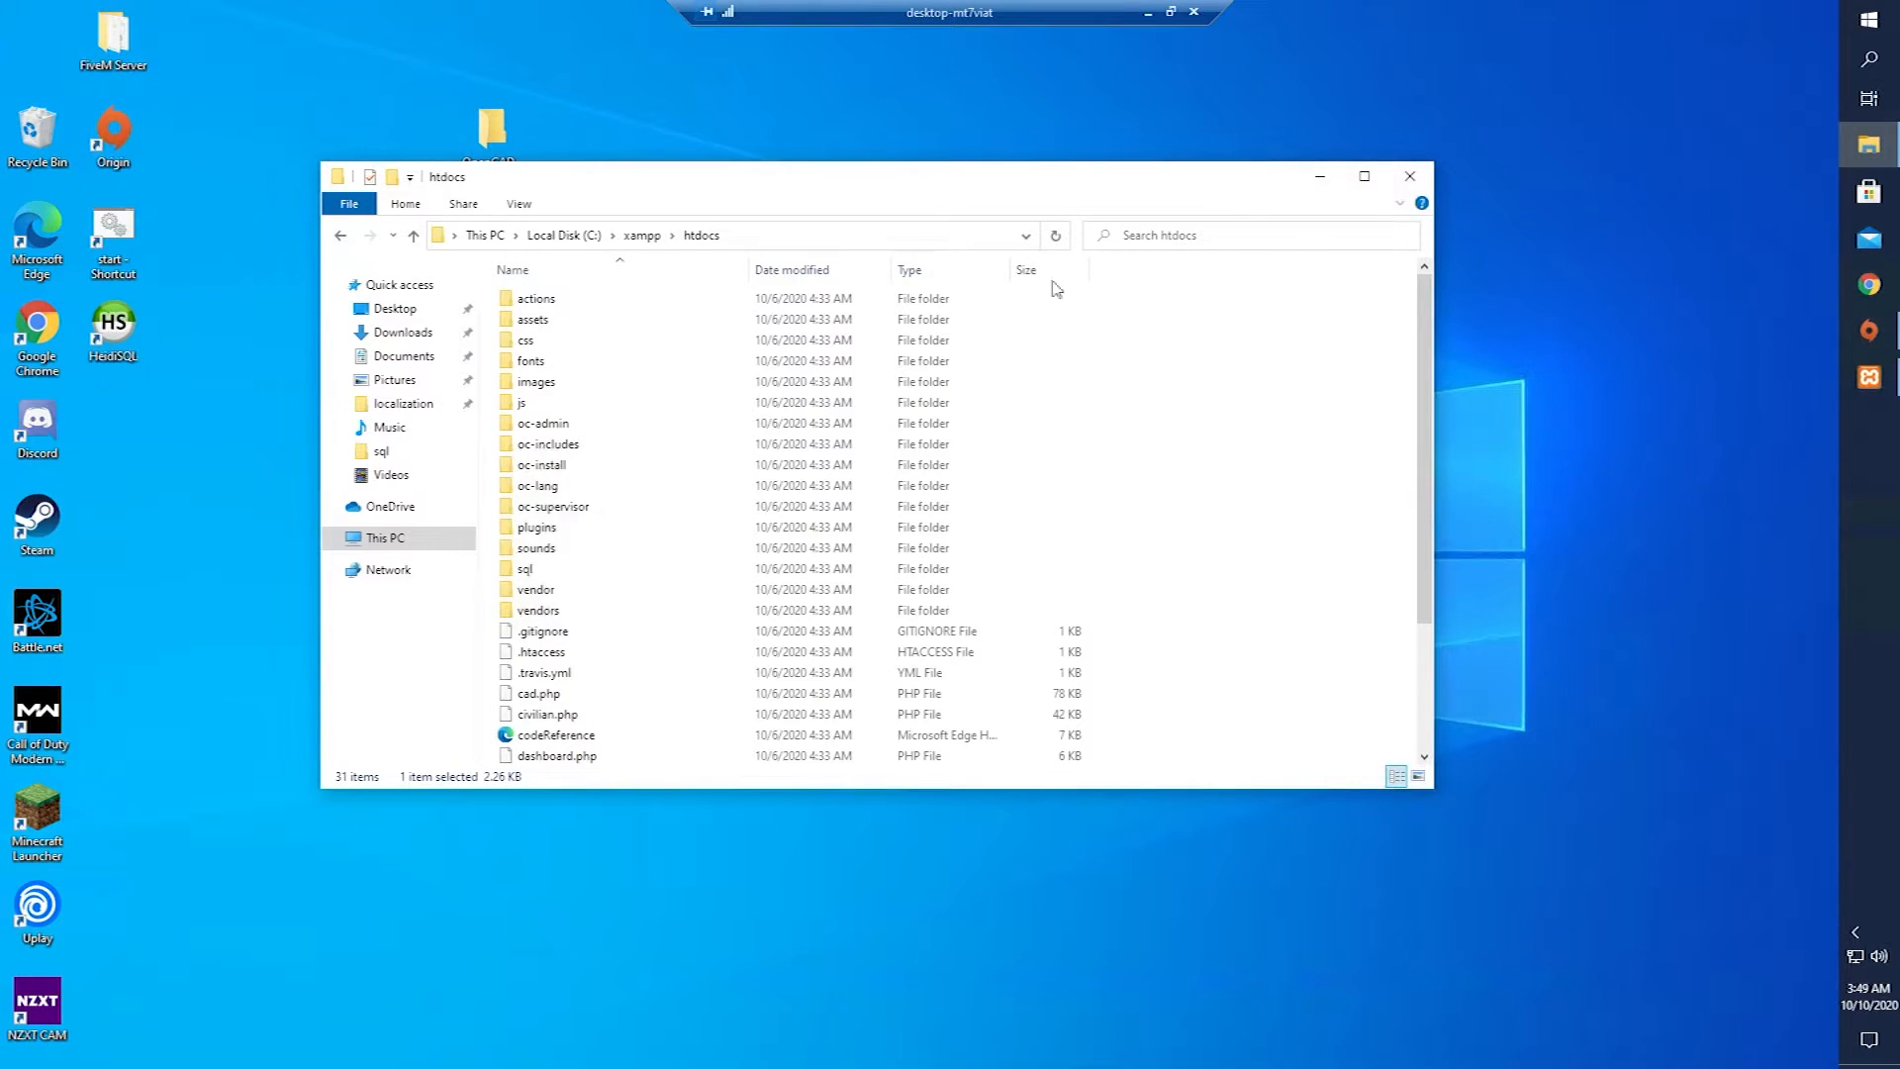
Check the localhost OpenCAD installer page, then close the browser.
{"action": "left_click", "coordinate": [1731, 331]}
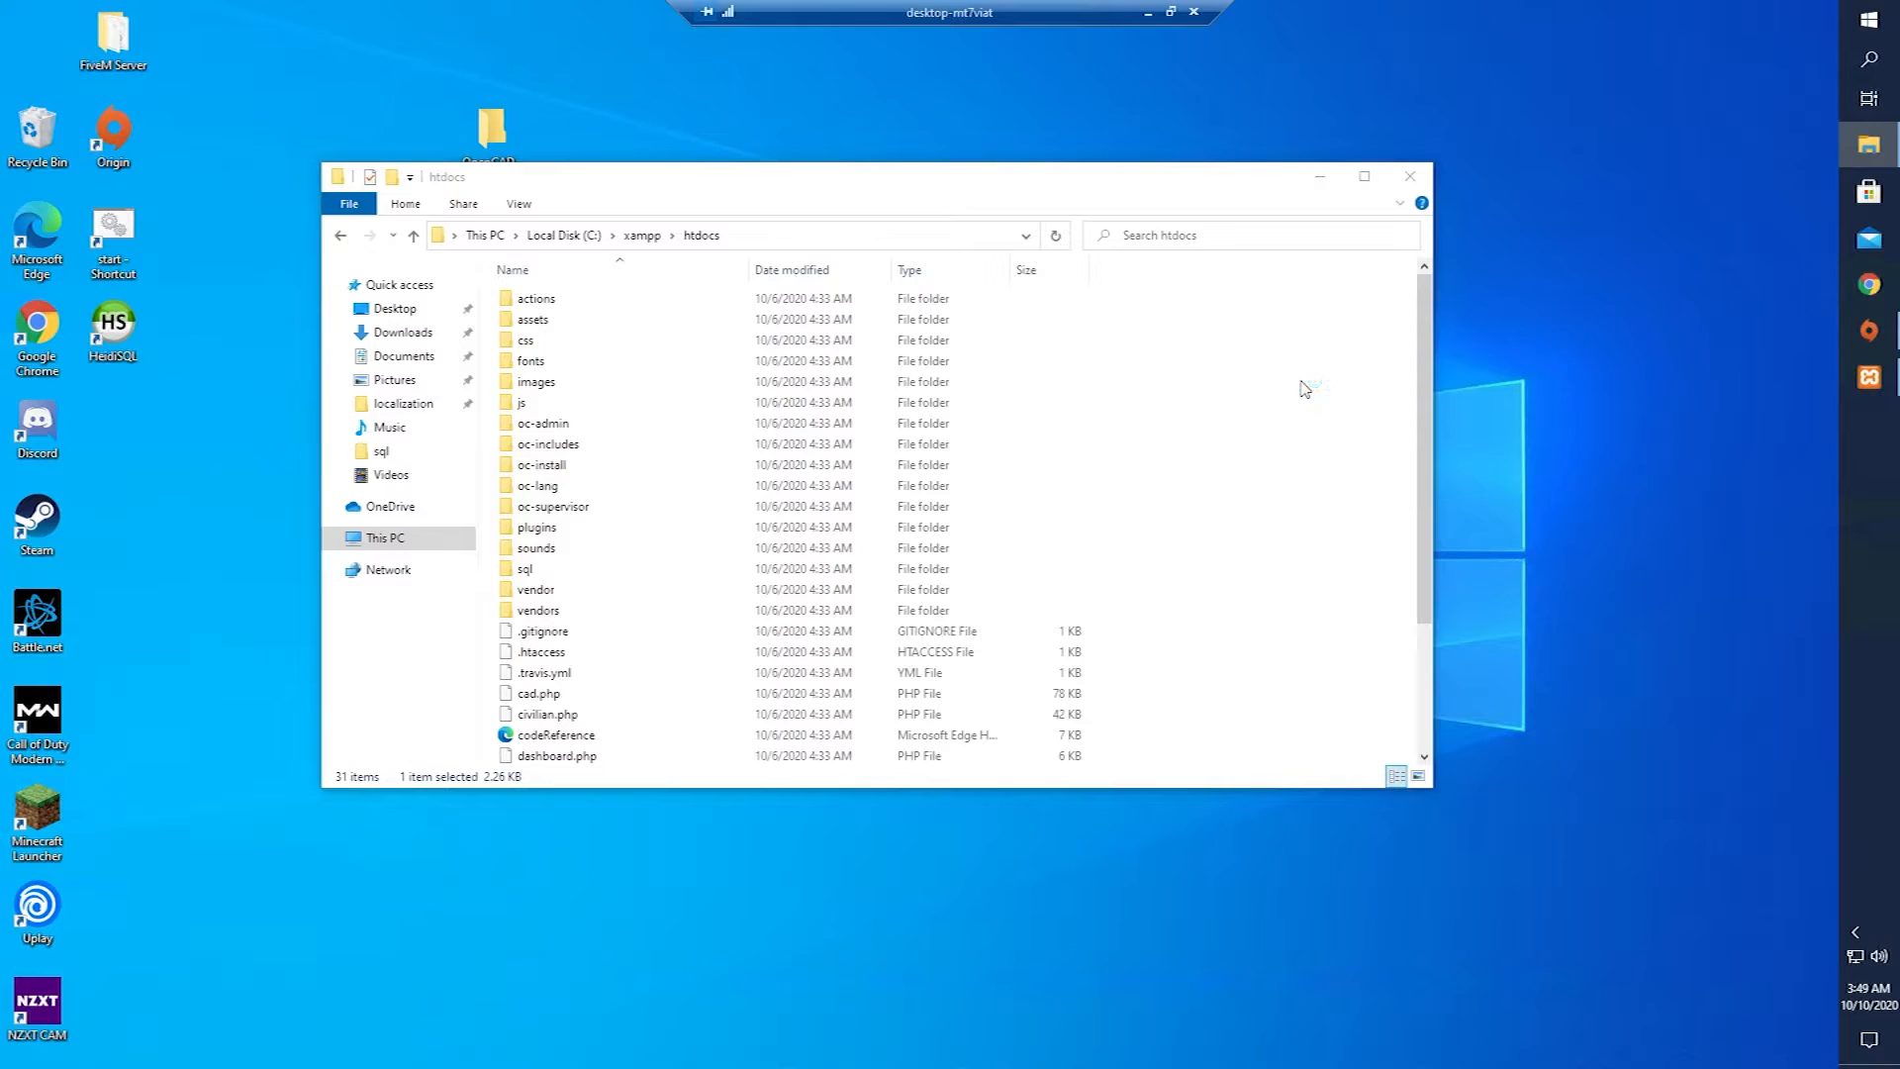
{"action": "type", "text": "l"}
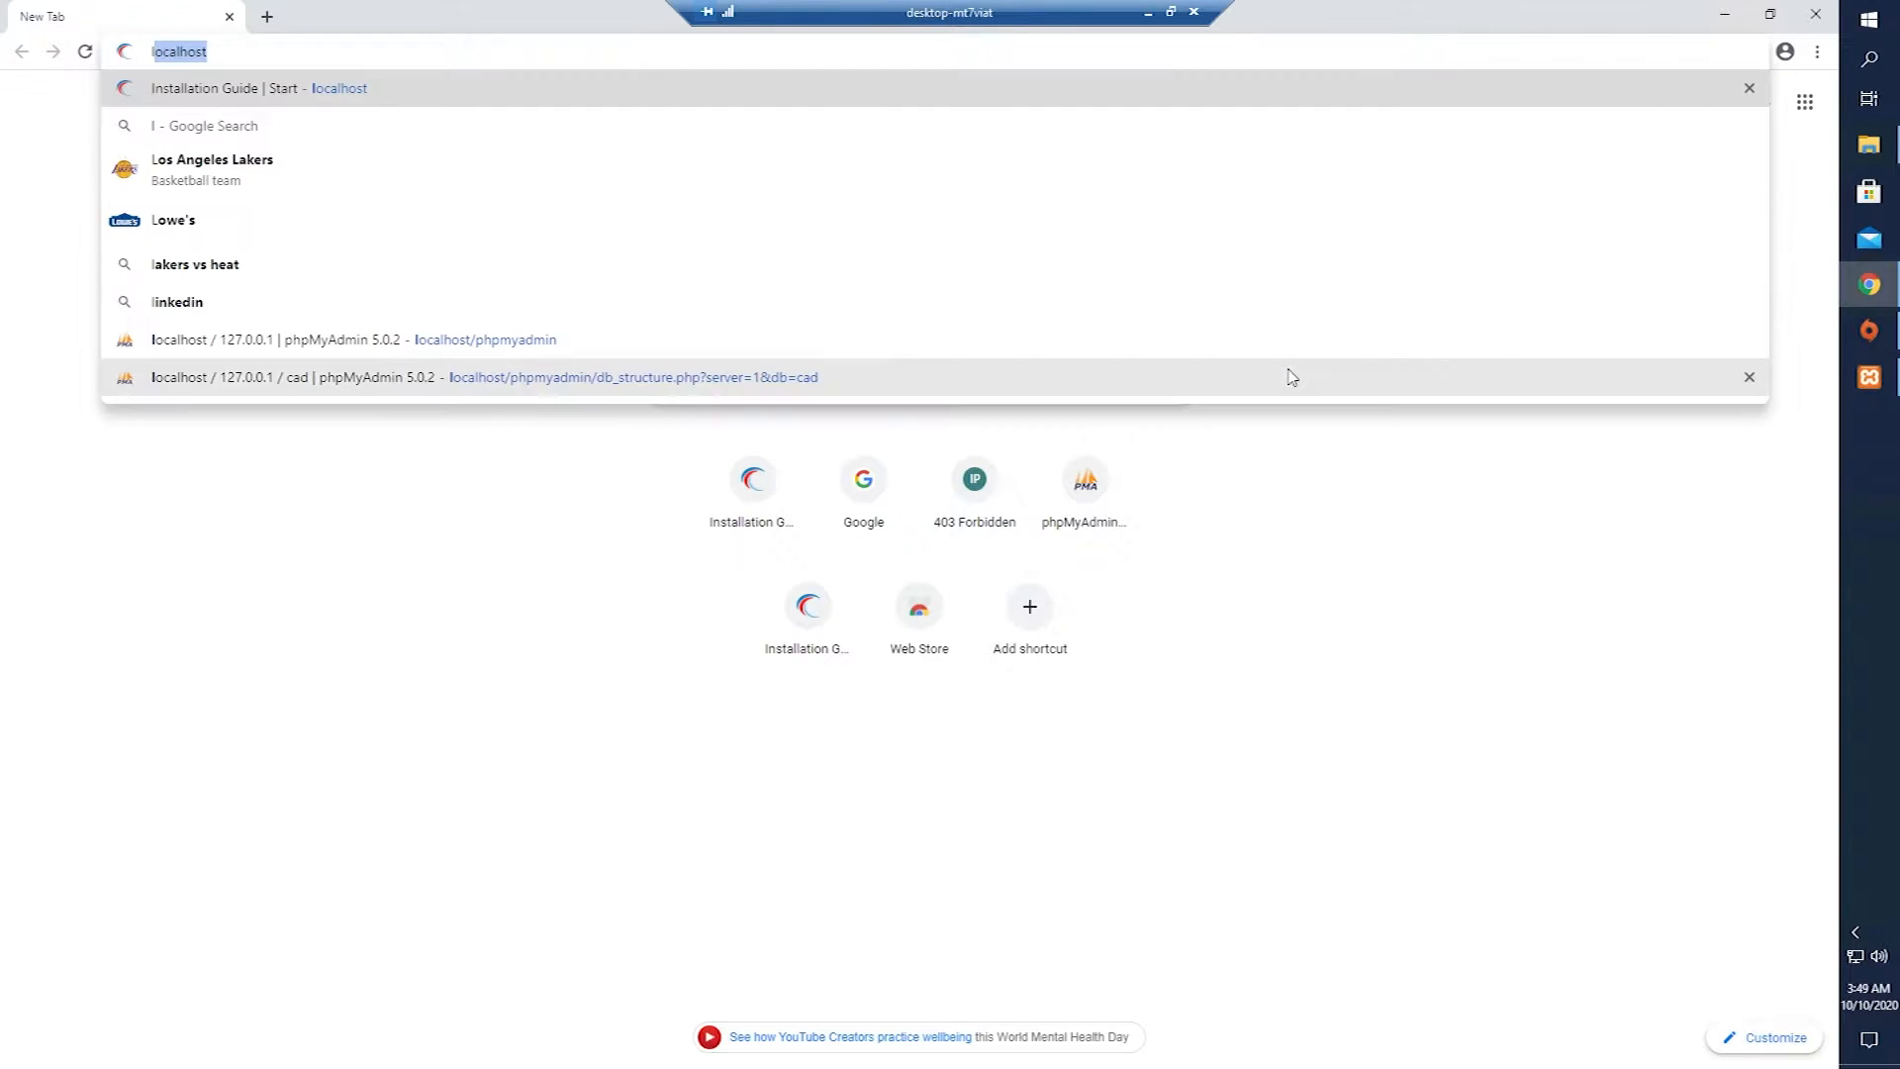
{"action": "key", "text": "Return"}
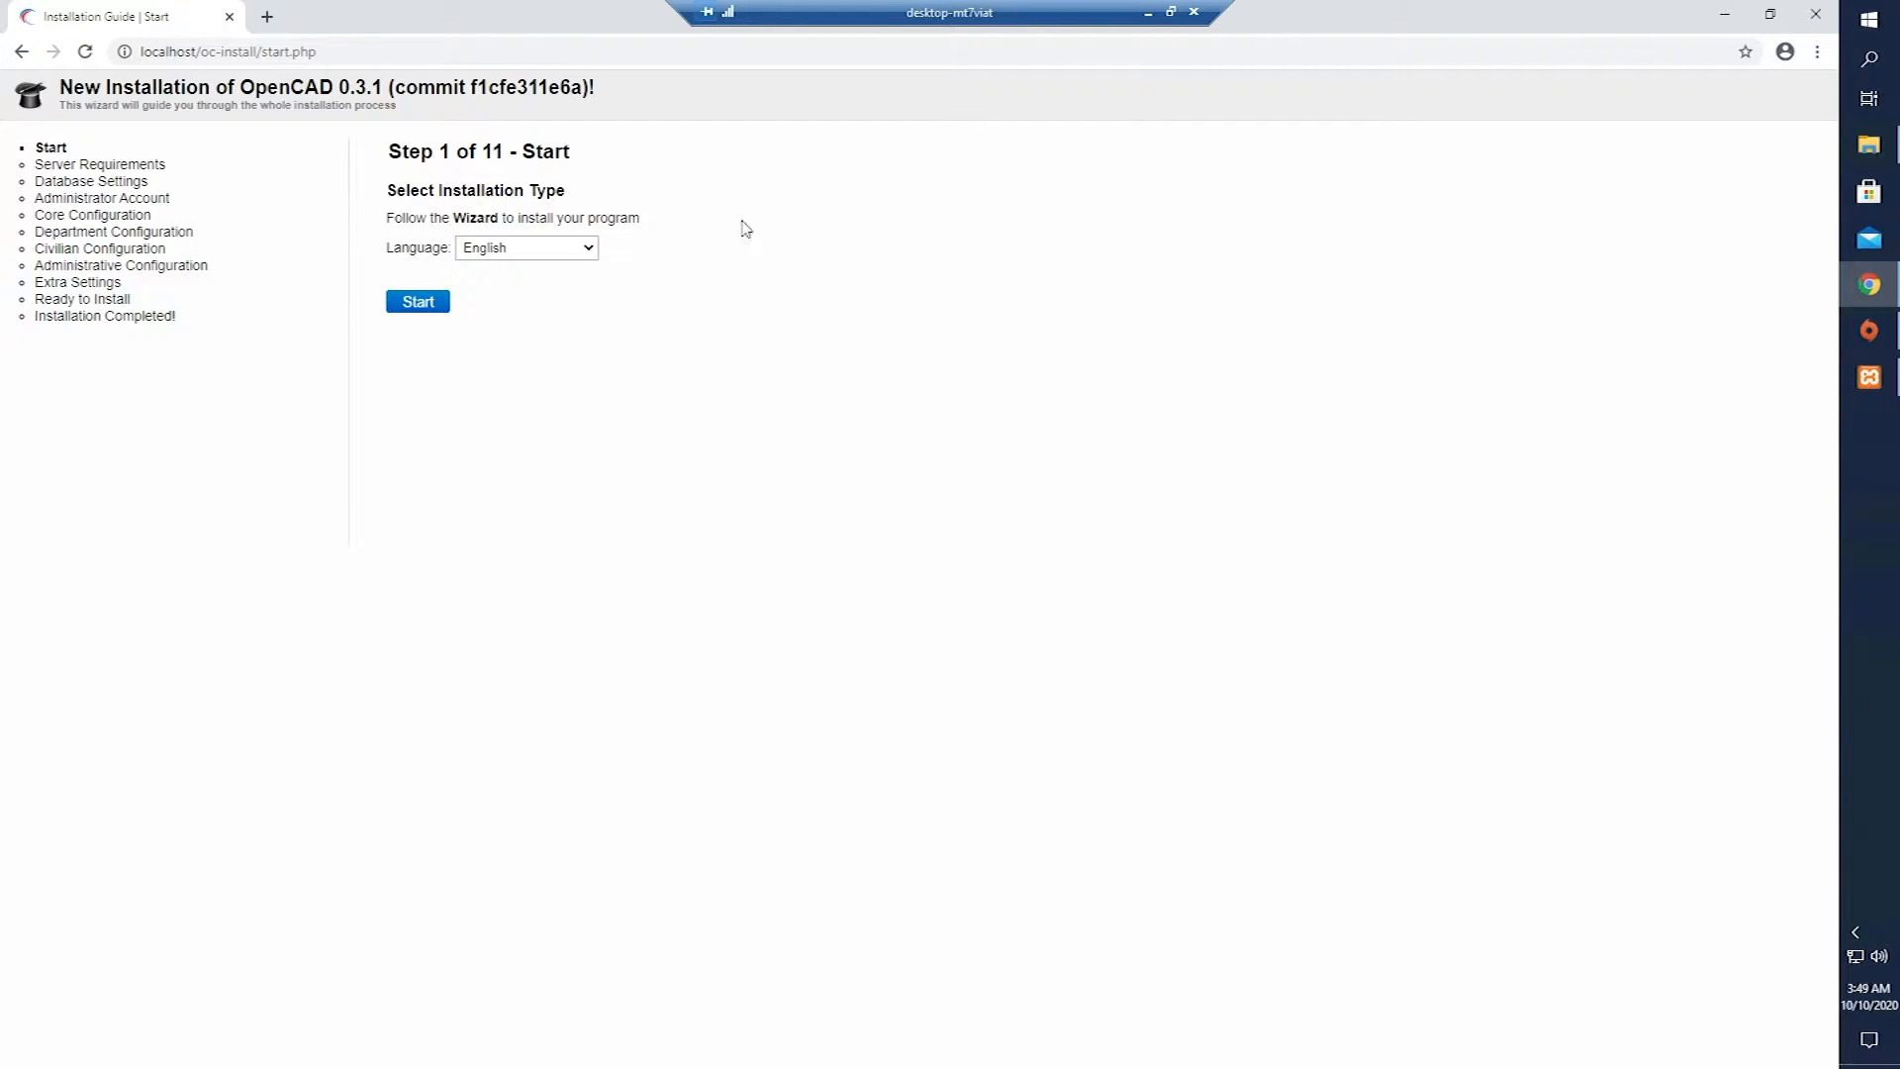
{"action": "left_click", "coordinate": [229, 16]}
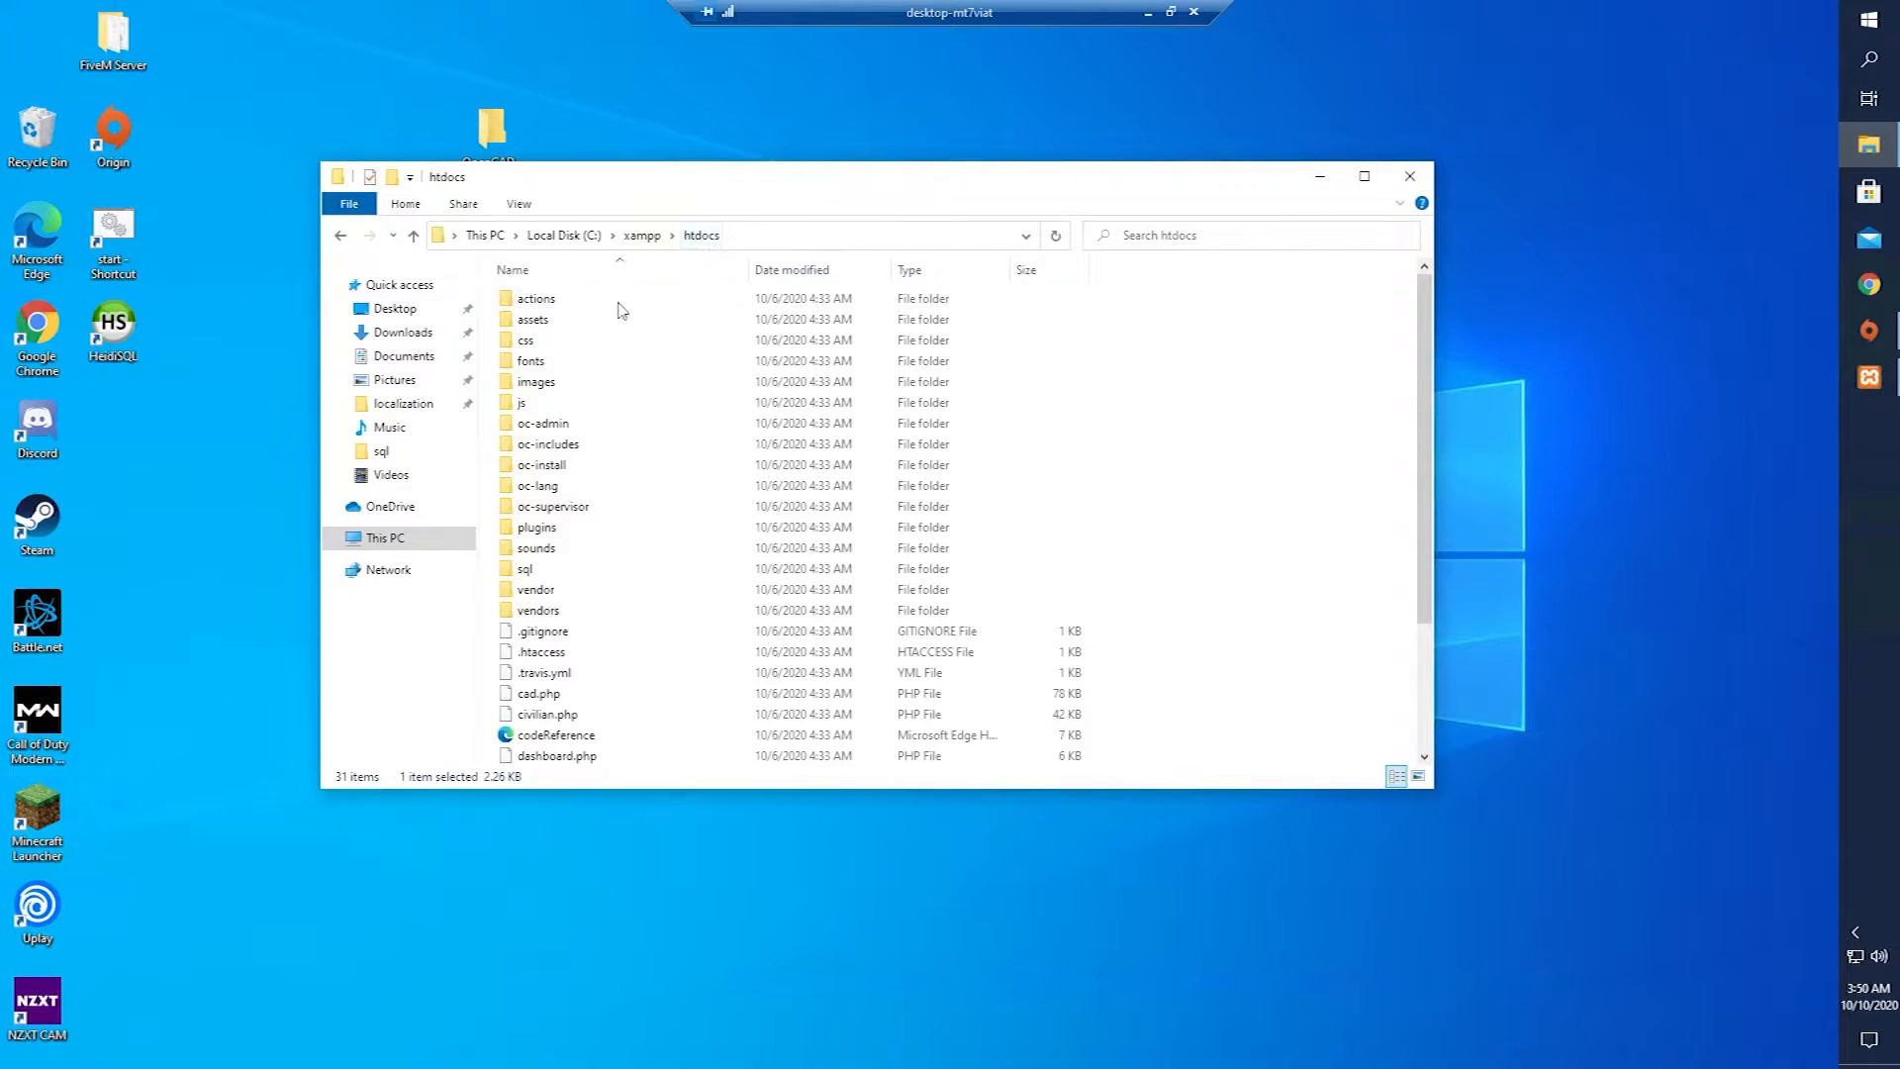
Delete all 31 items from C:\xampp\htdocs and launch HeidiSQL.
{"action": "key", "text": "ctrl+a"}
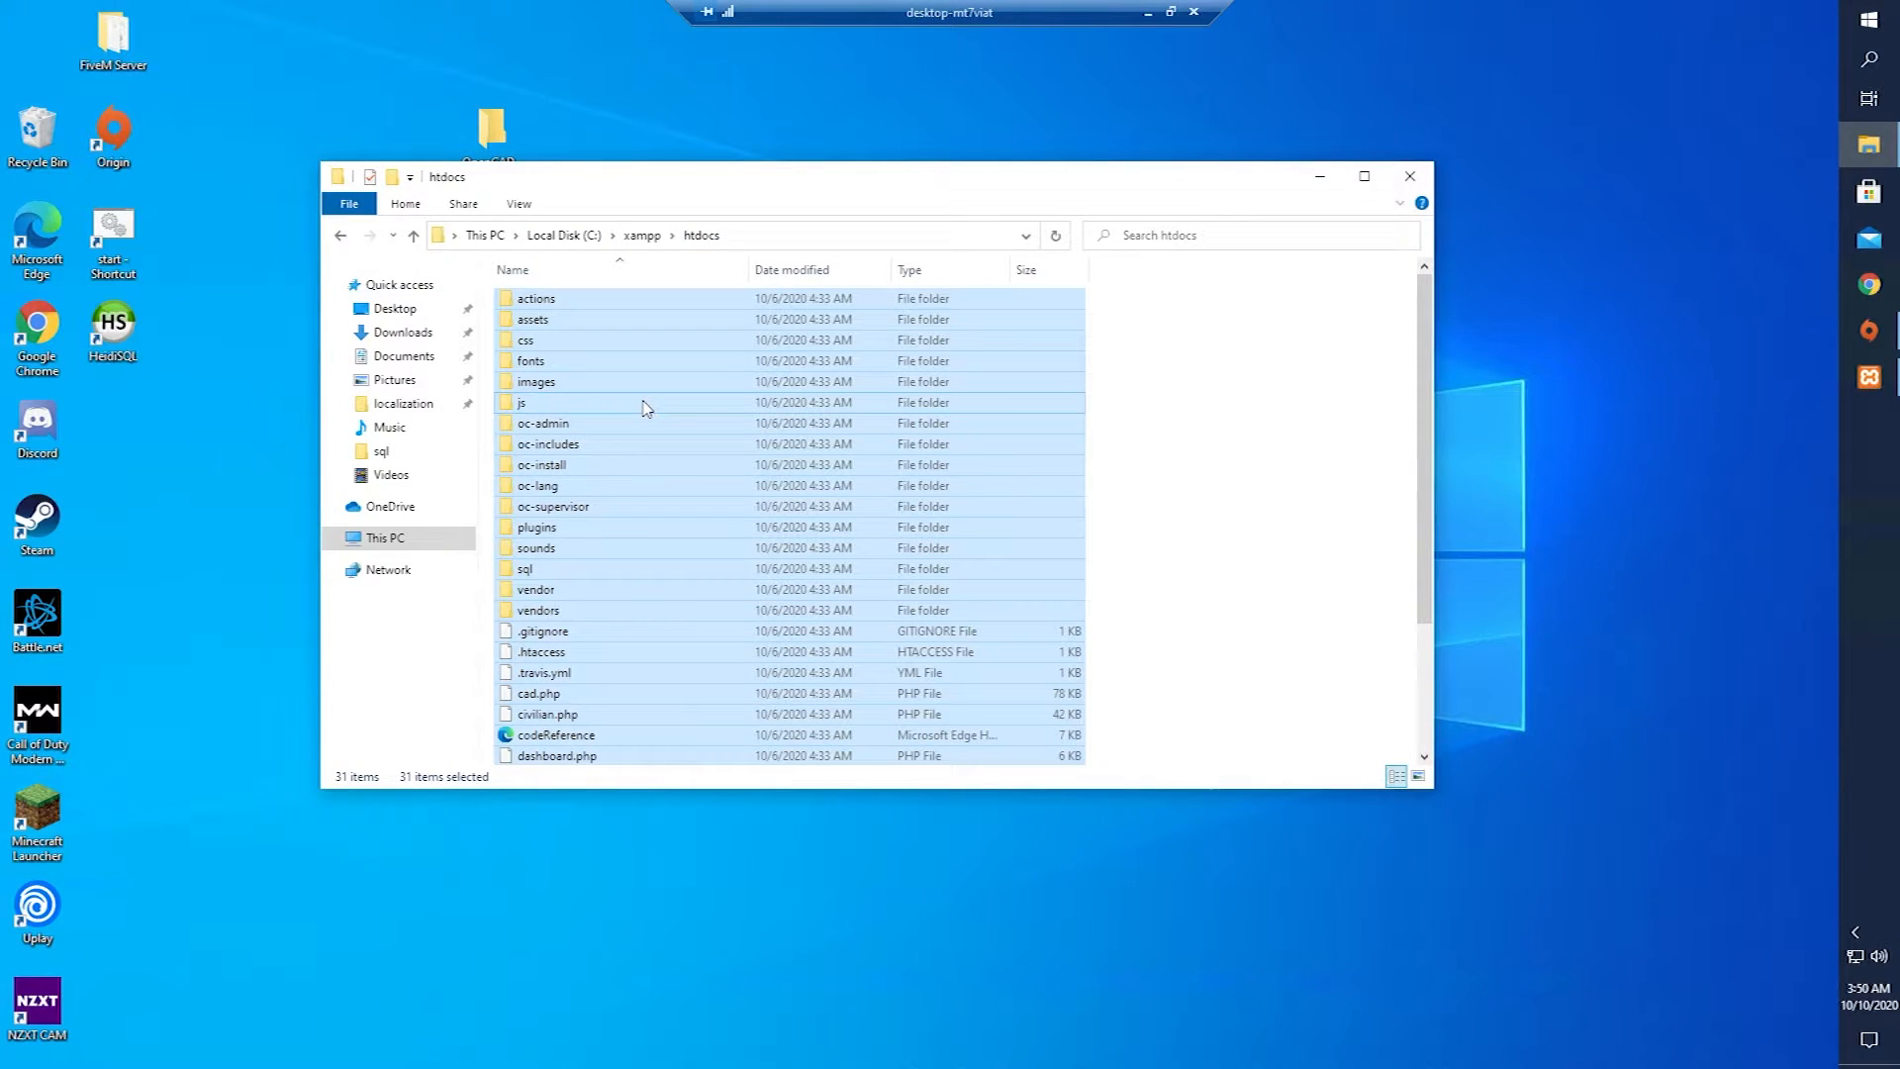
{"action": "key", "text": "Delete"}
{"action": "left_click", "coordinate": [144, 340]}
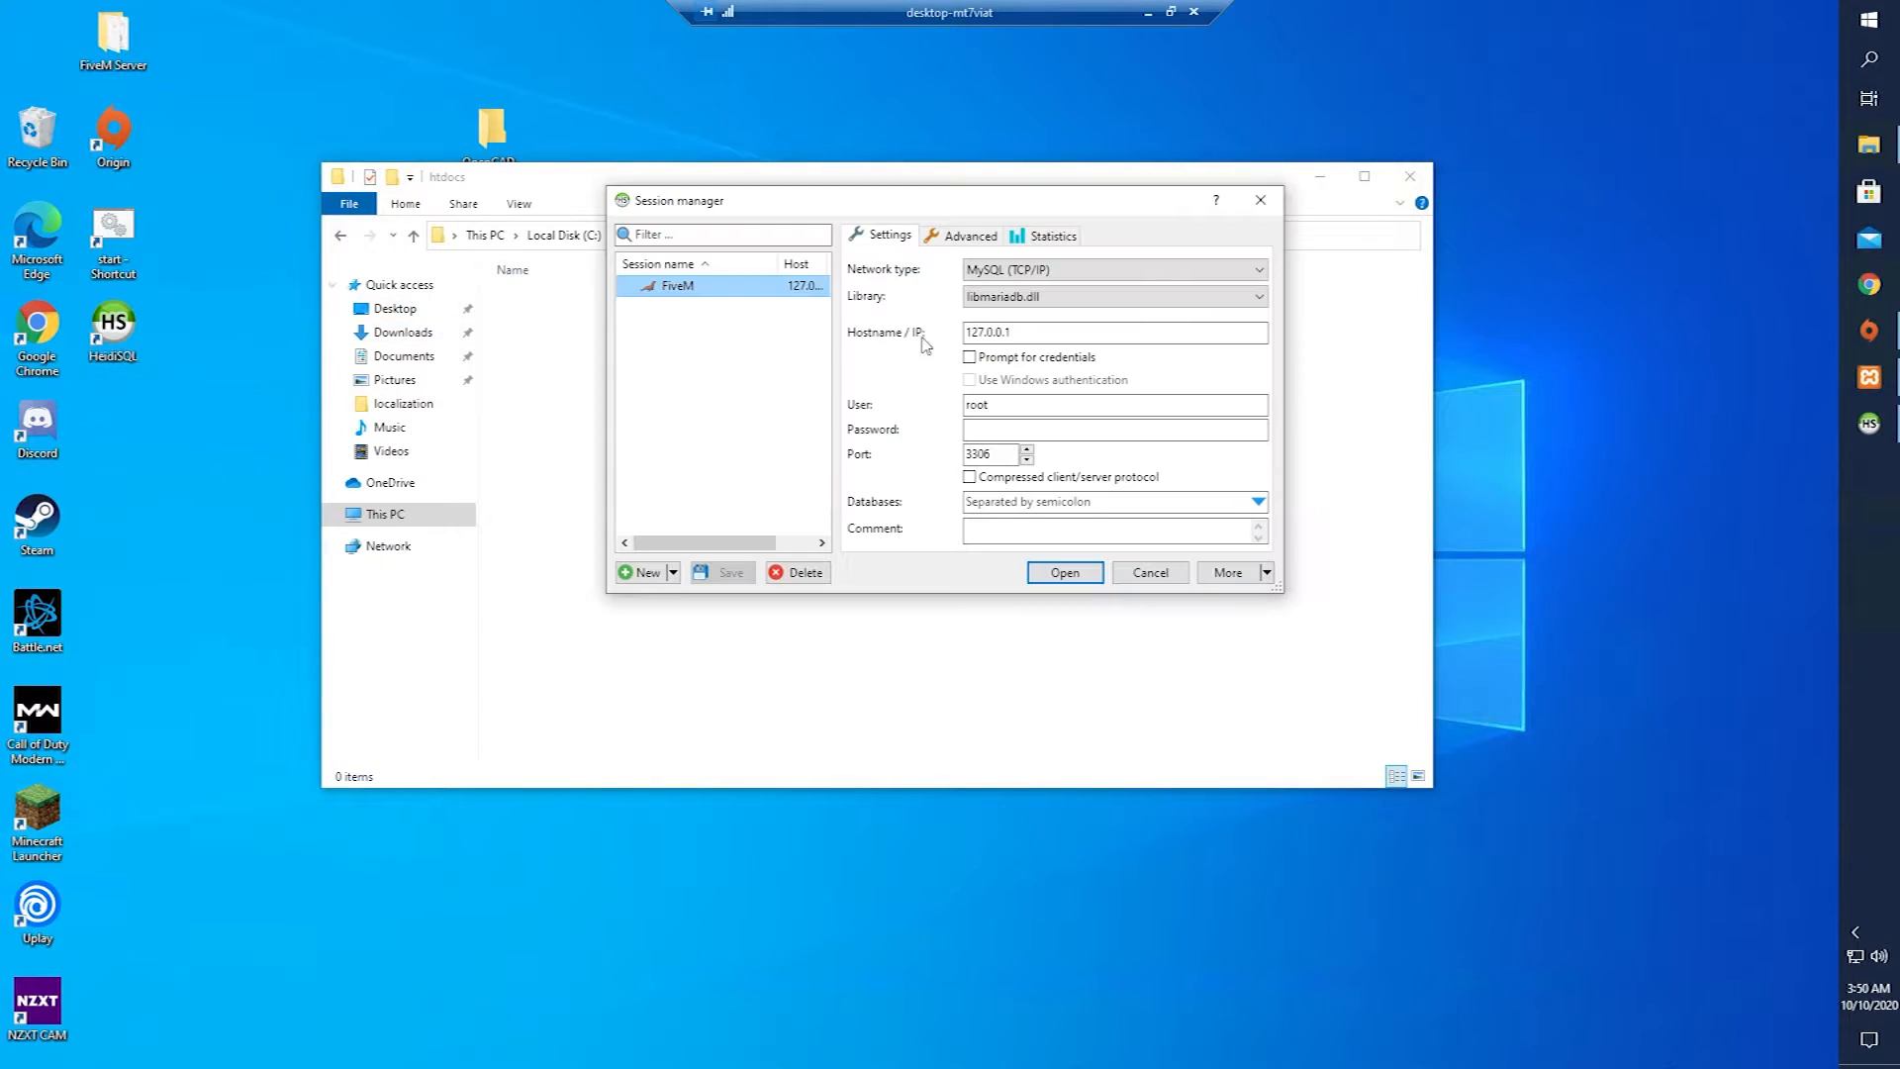
Connect to the FiveM session and locate the cad database in HeidiSQL.
{"action": "left_click", "coordinate": [1078, 584]}
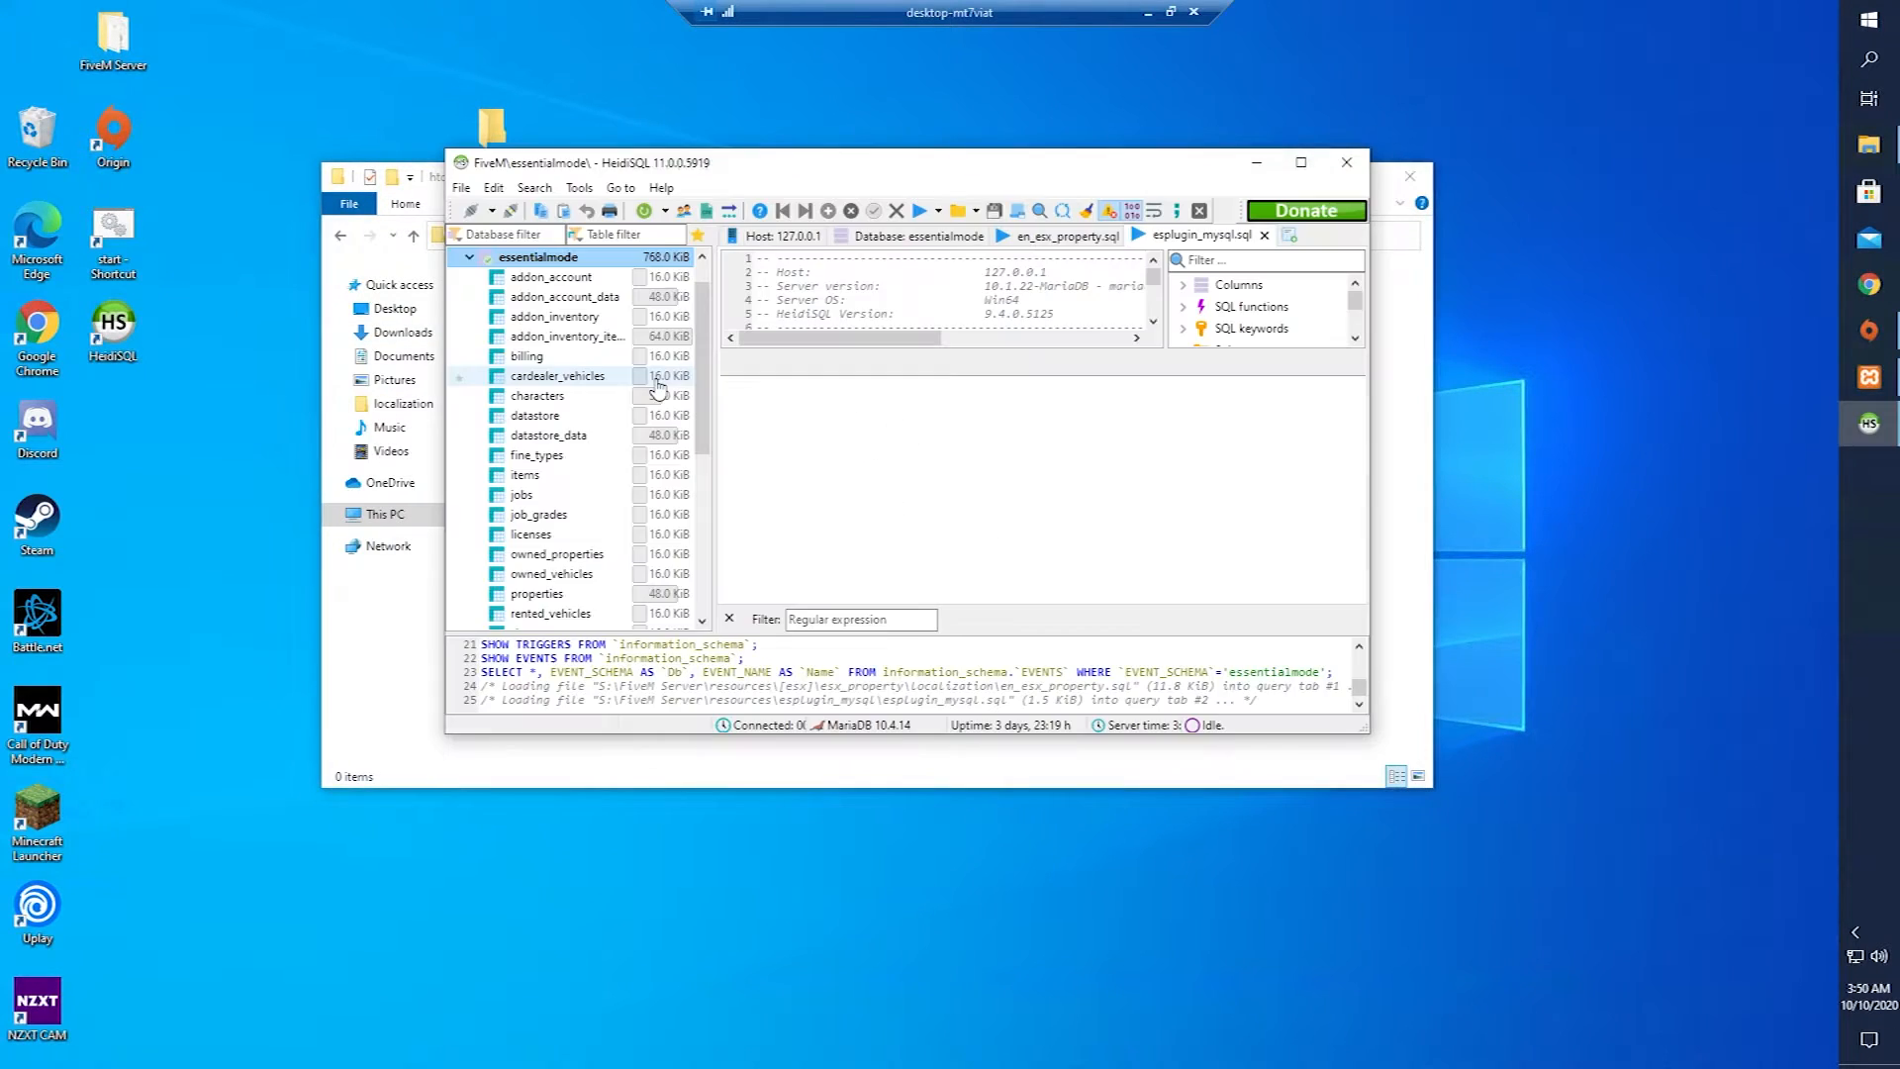
{"action": "left_click", "coordinate": [469, 257]}
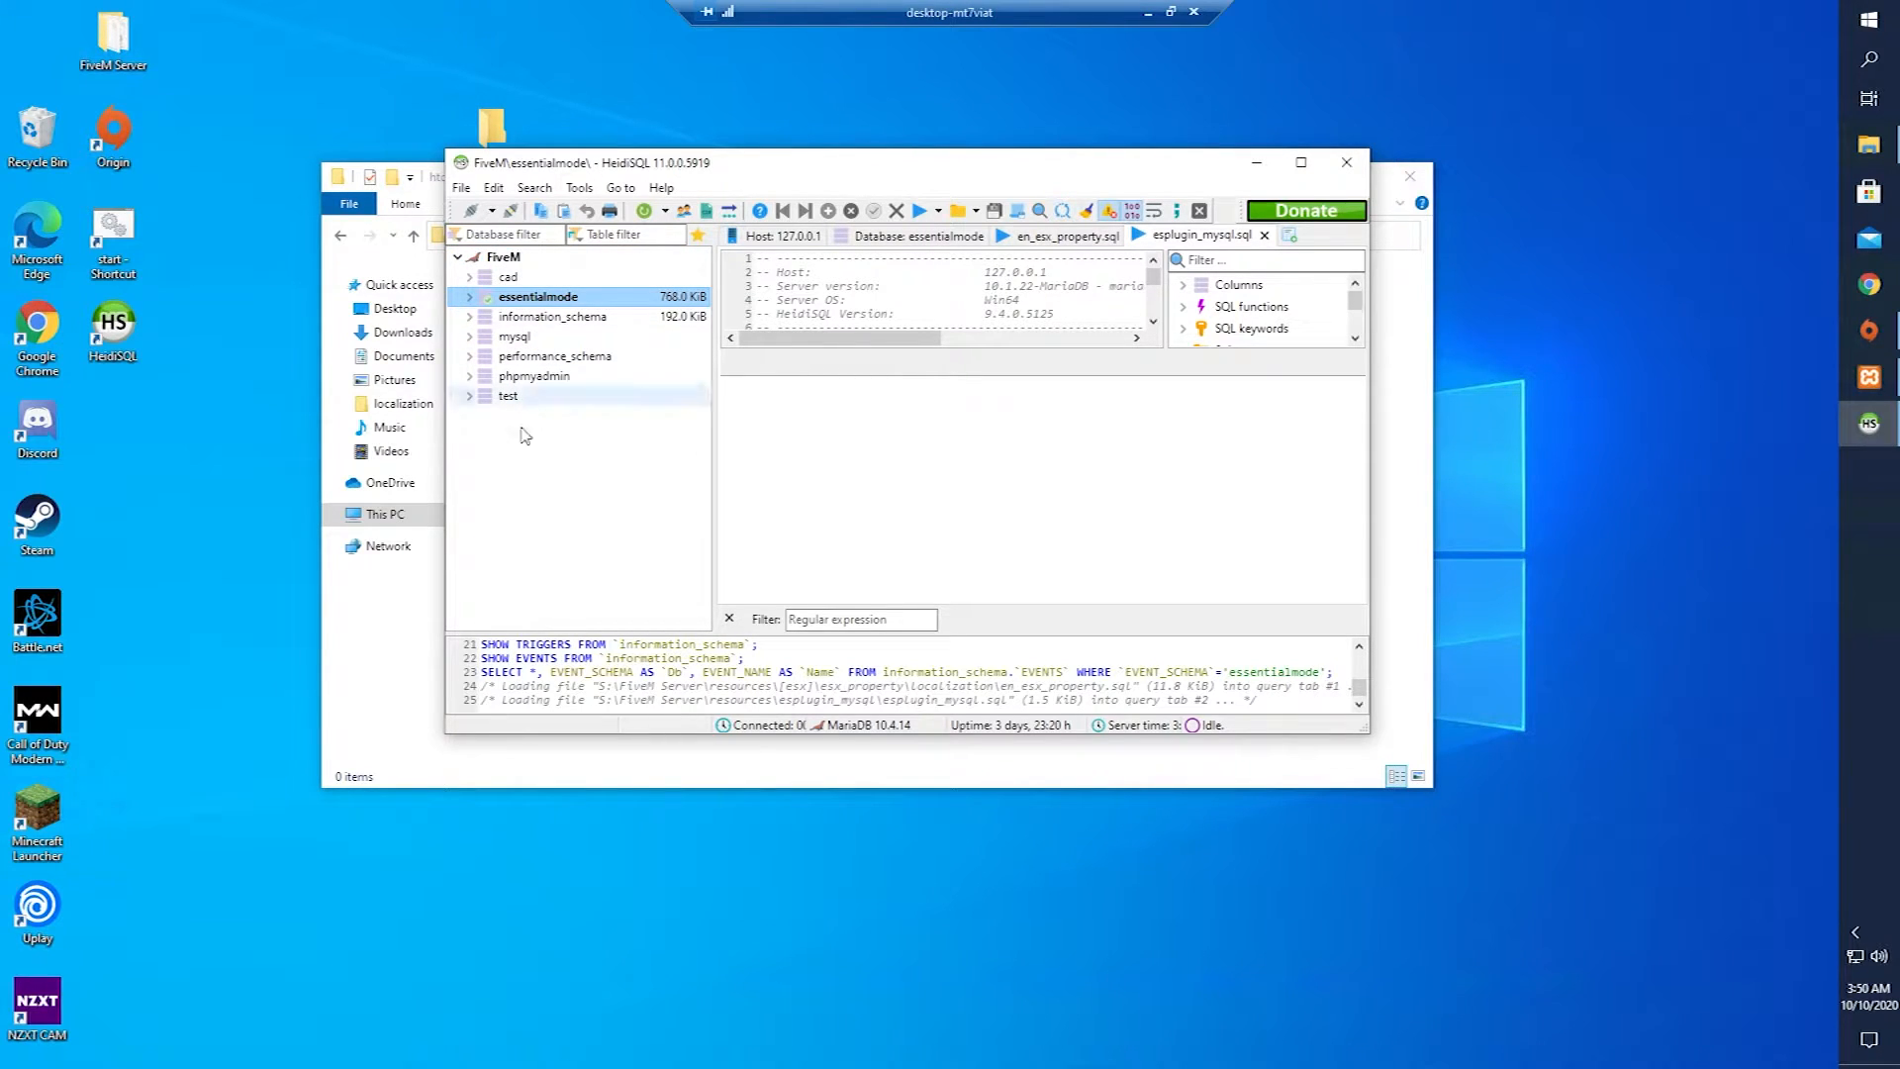
{"action": "left_click", "coordinate": [471, 277]}
{"action": "left_click", "coordinate": [509, 278]}
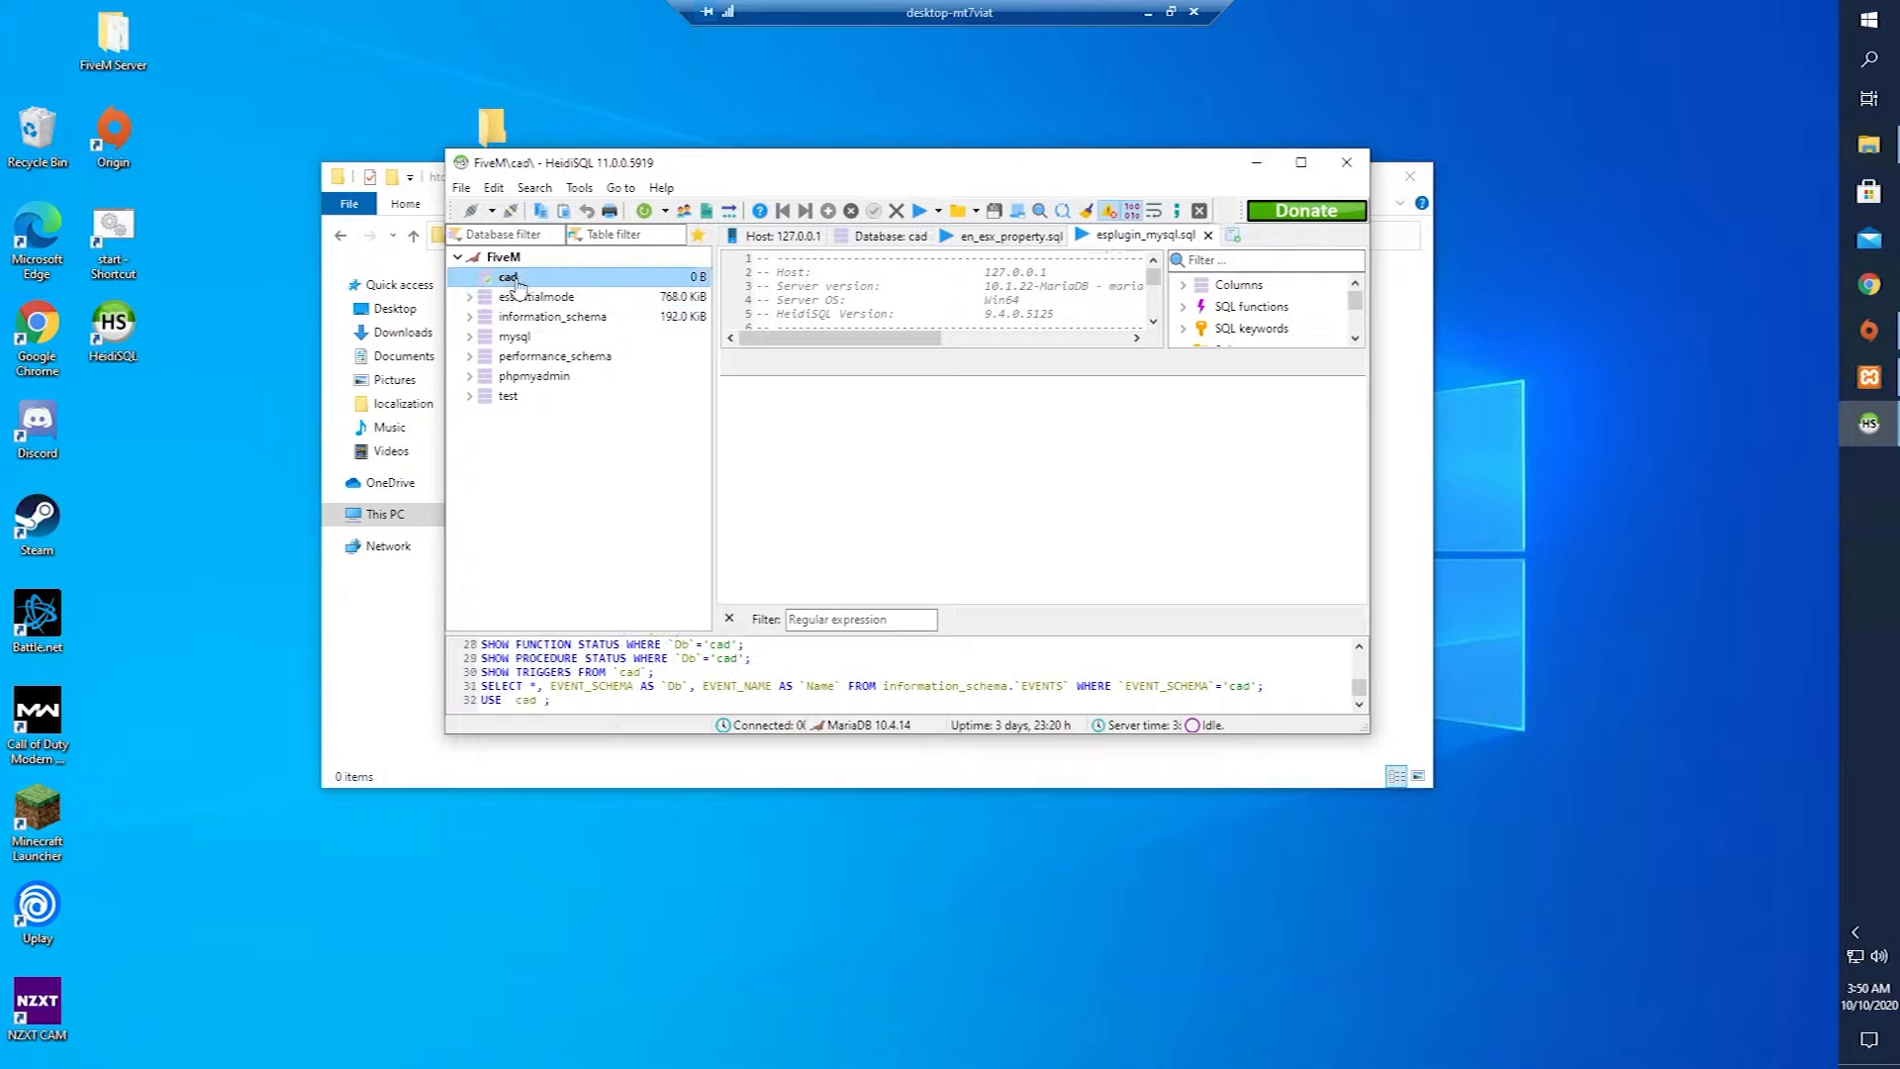
{"action": "right_click", "coordinate": [525, 280]}
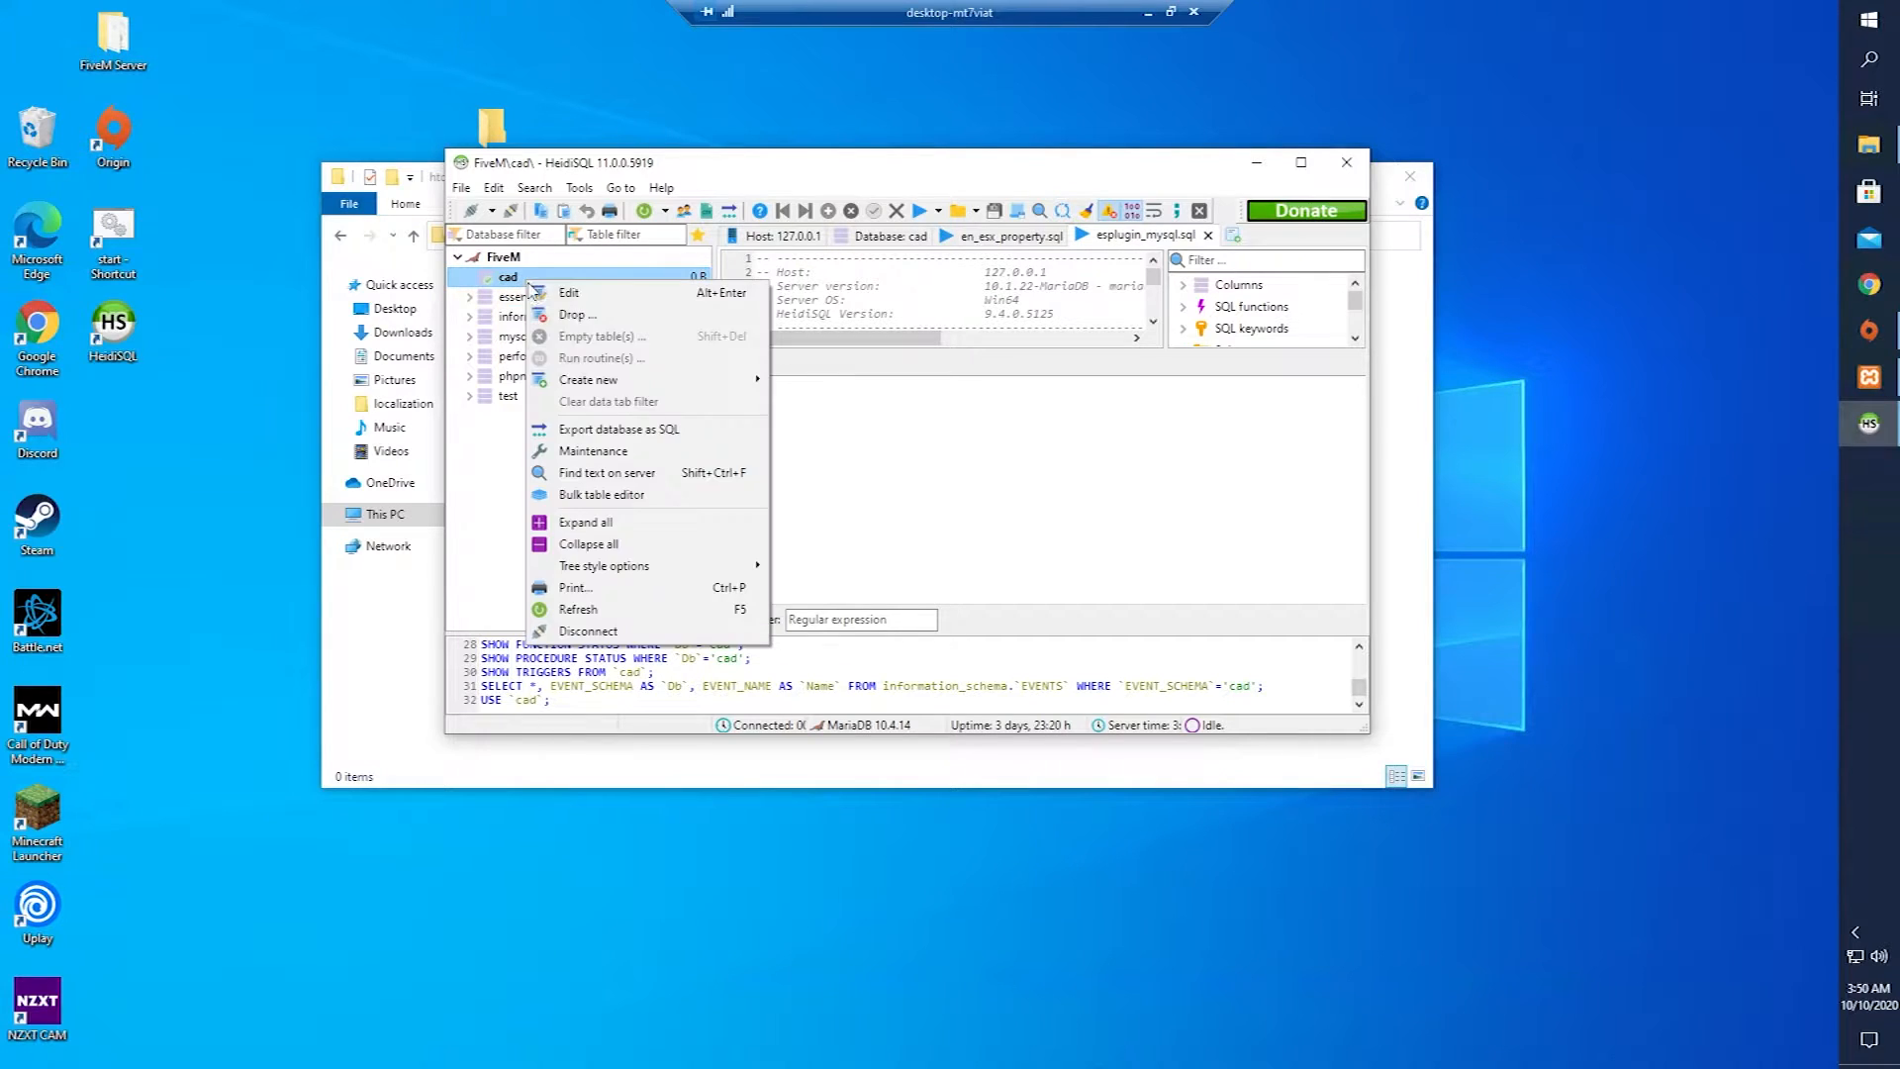
{"action": "left_click", "coordinate": [607, 633]}
{"action": "left_click", "coordinate": [1064, 572]}
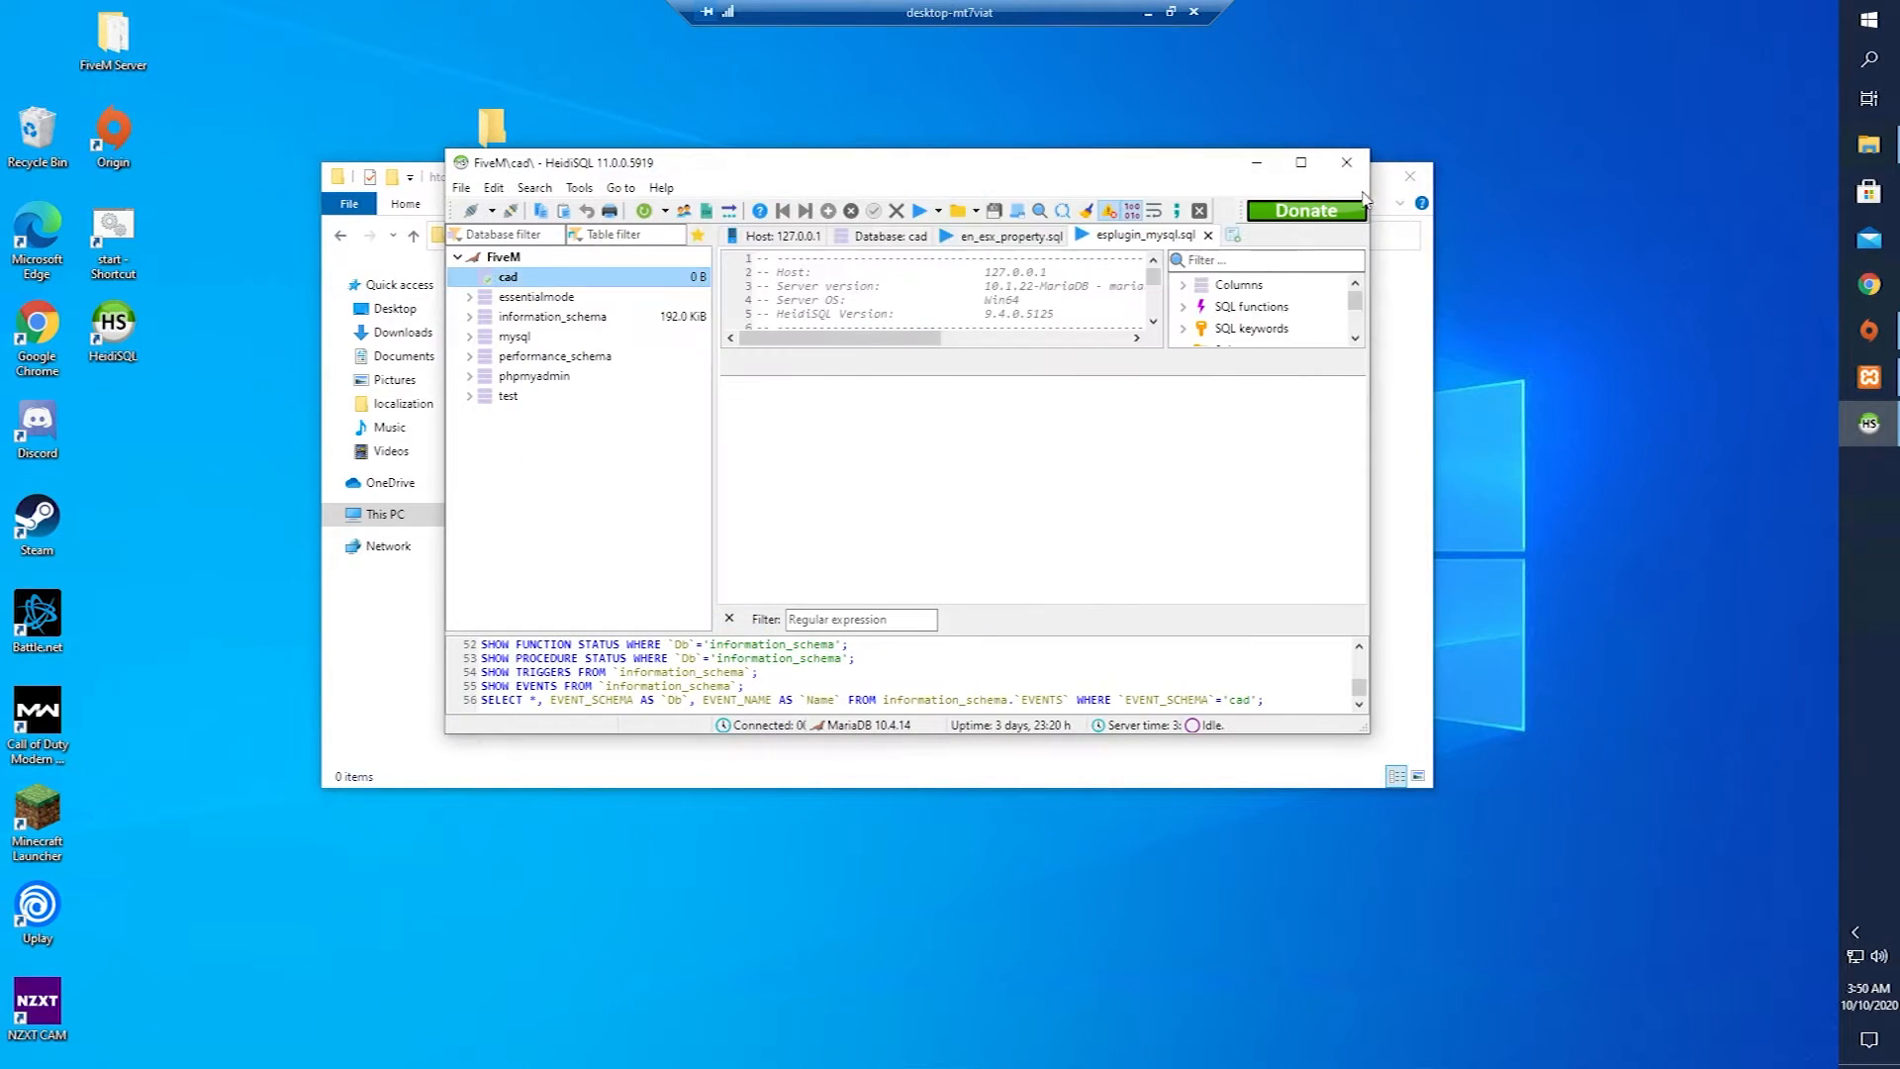
Drop the cad database, confirm it, and close HeidiSQL.
{"action": "right_click", "coordinate": [525, 285]}
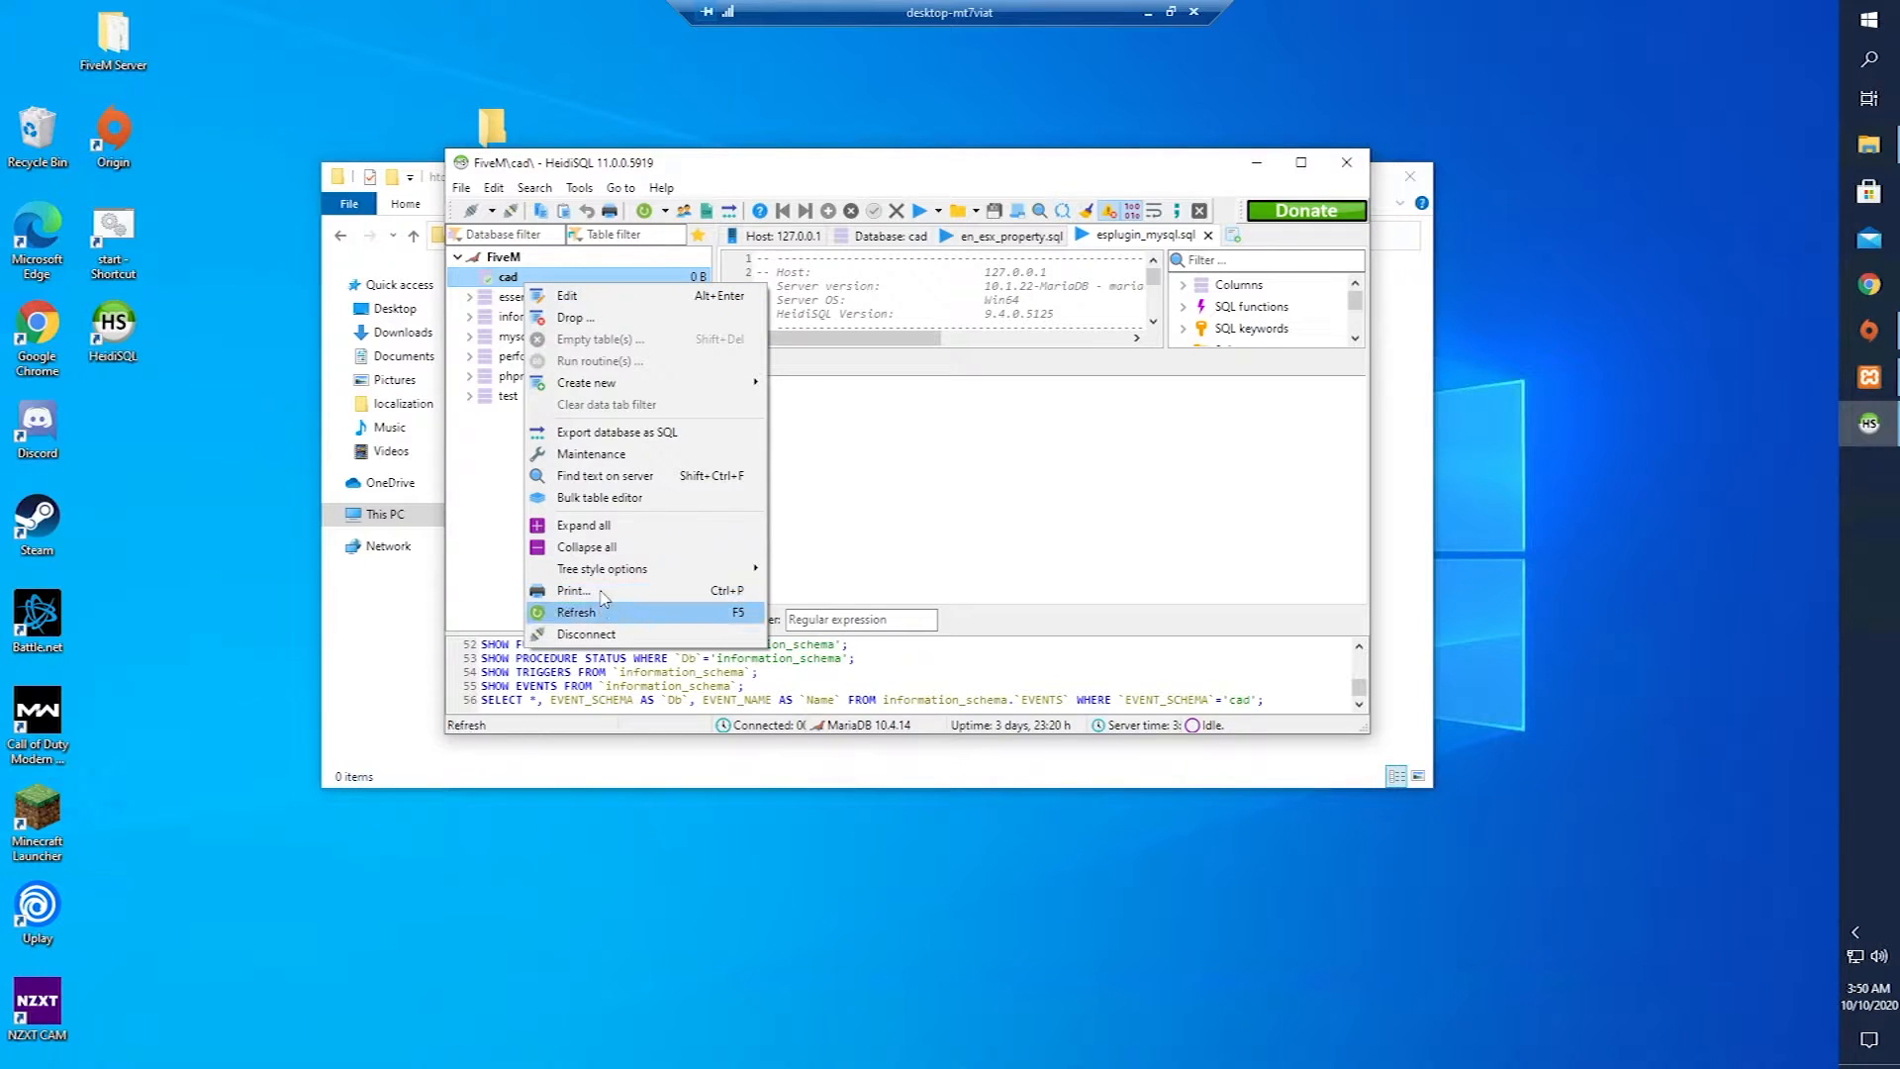
{"action": "left_click", "coordinate": [594, 323]}
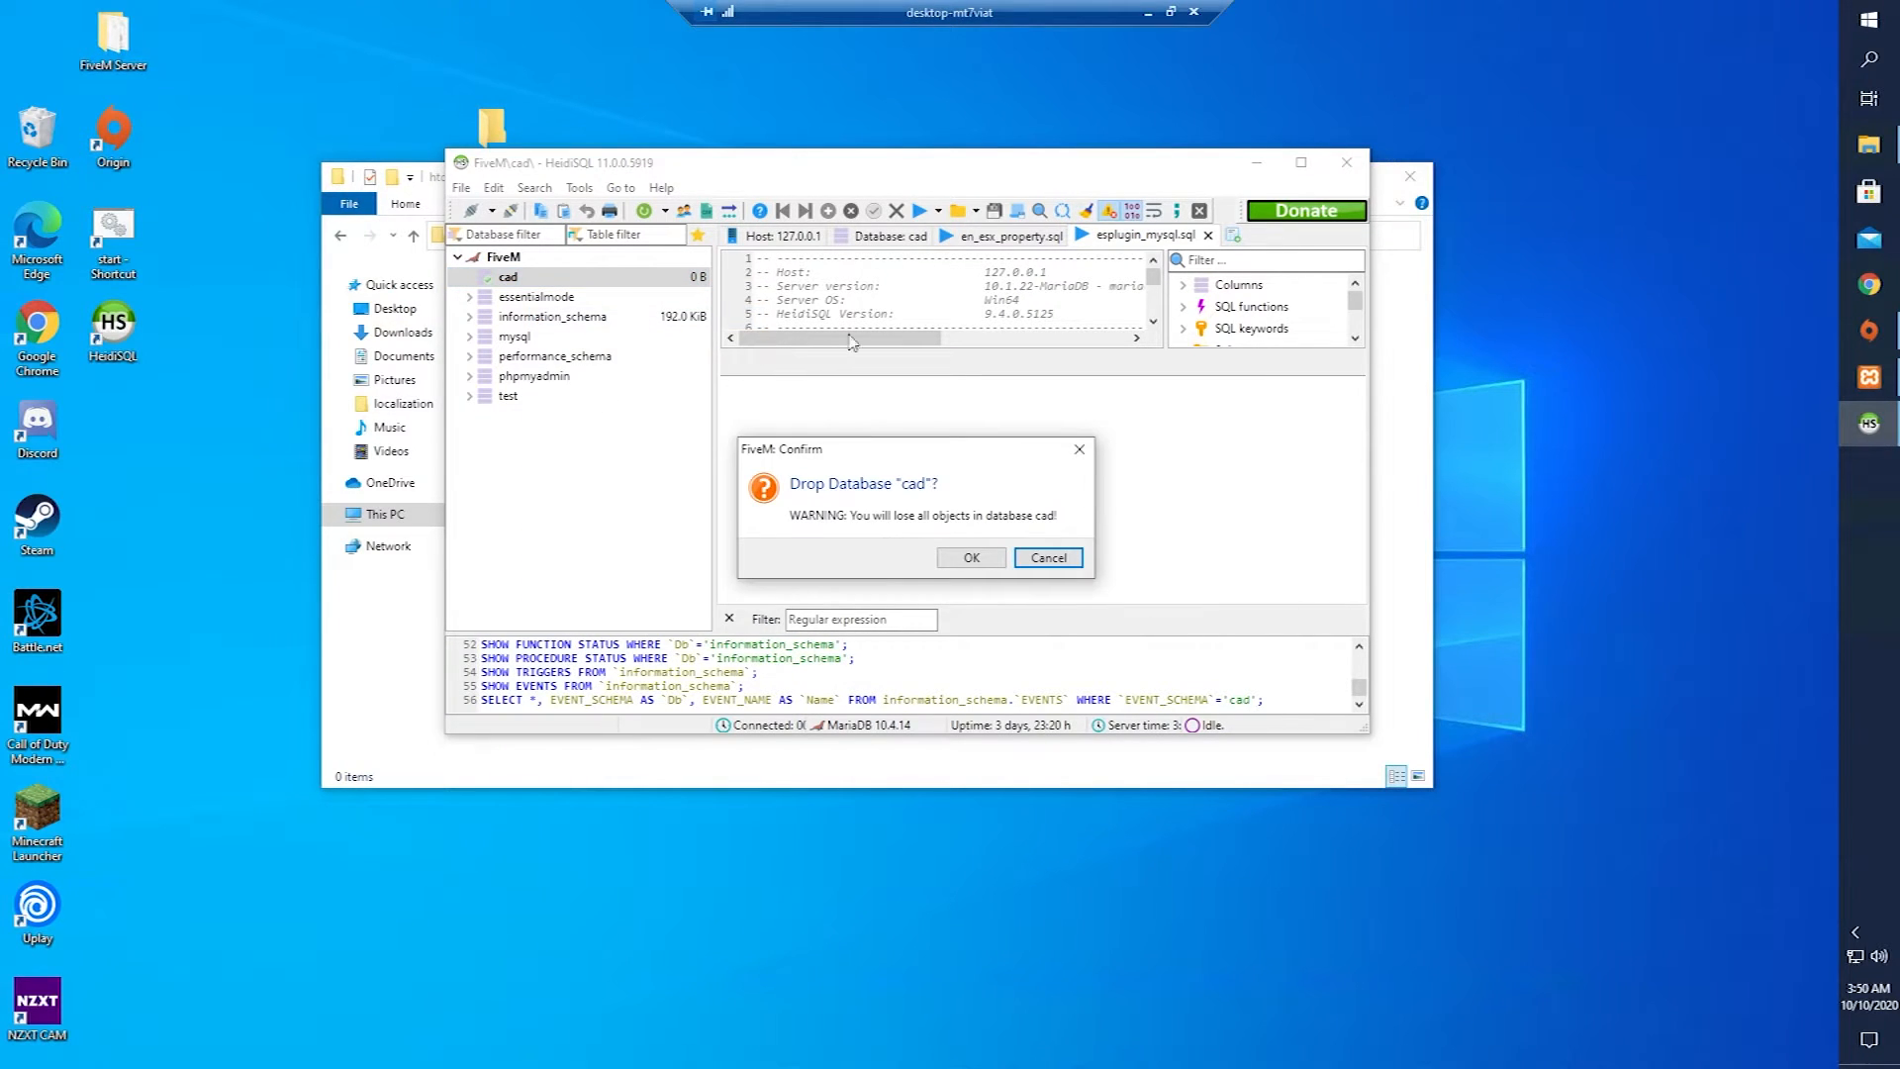
{"action": "left_click", "coordinate": [970, 556]}
{"action": "left_click_drag", "start_coordinate": [725, 175], "coordinate": [734, 368]}
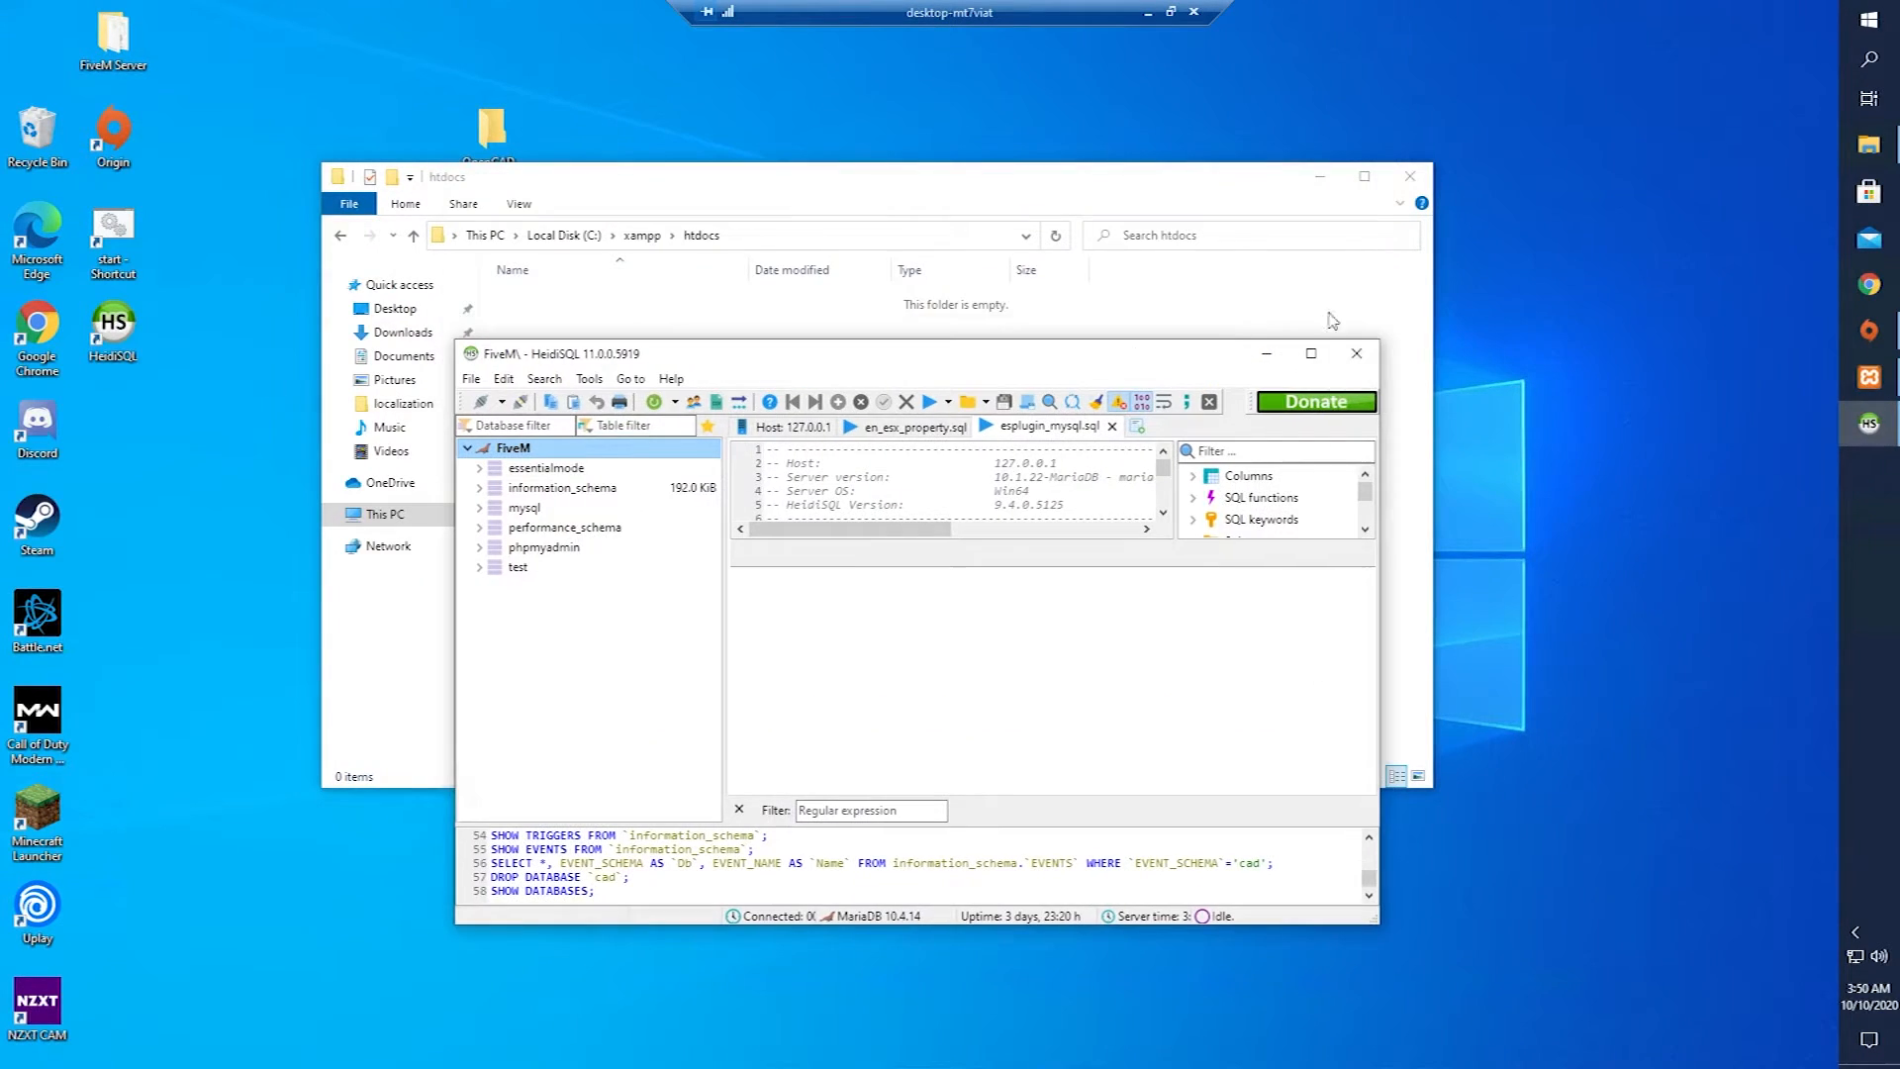
{"action": "left_click", "coordinate": [1363, 356]}
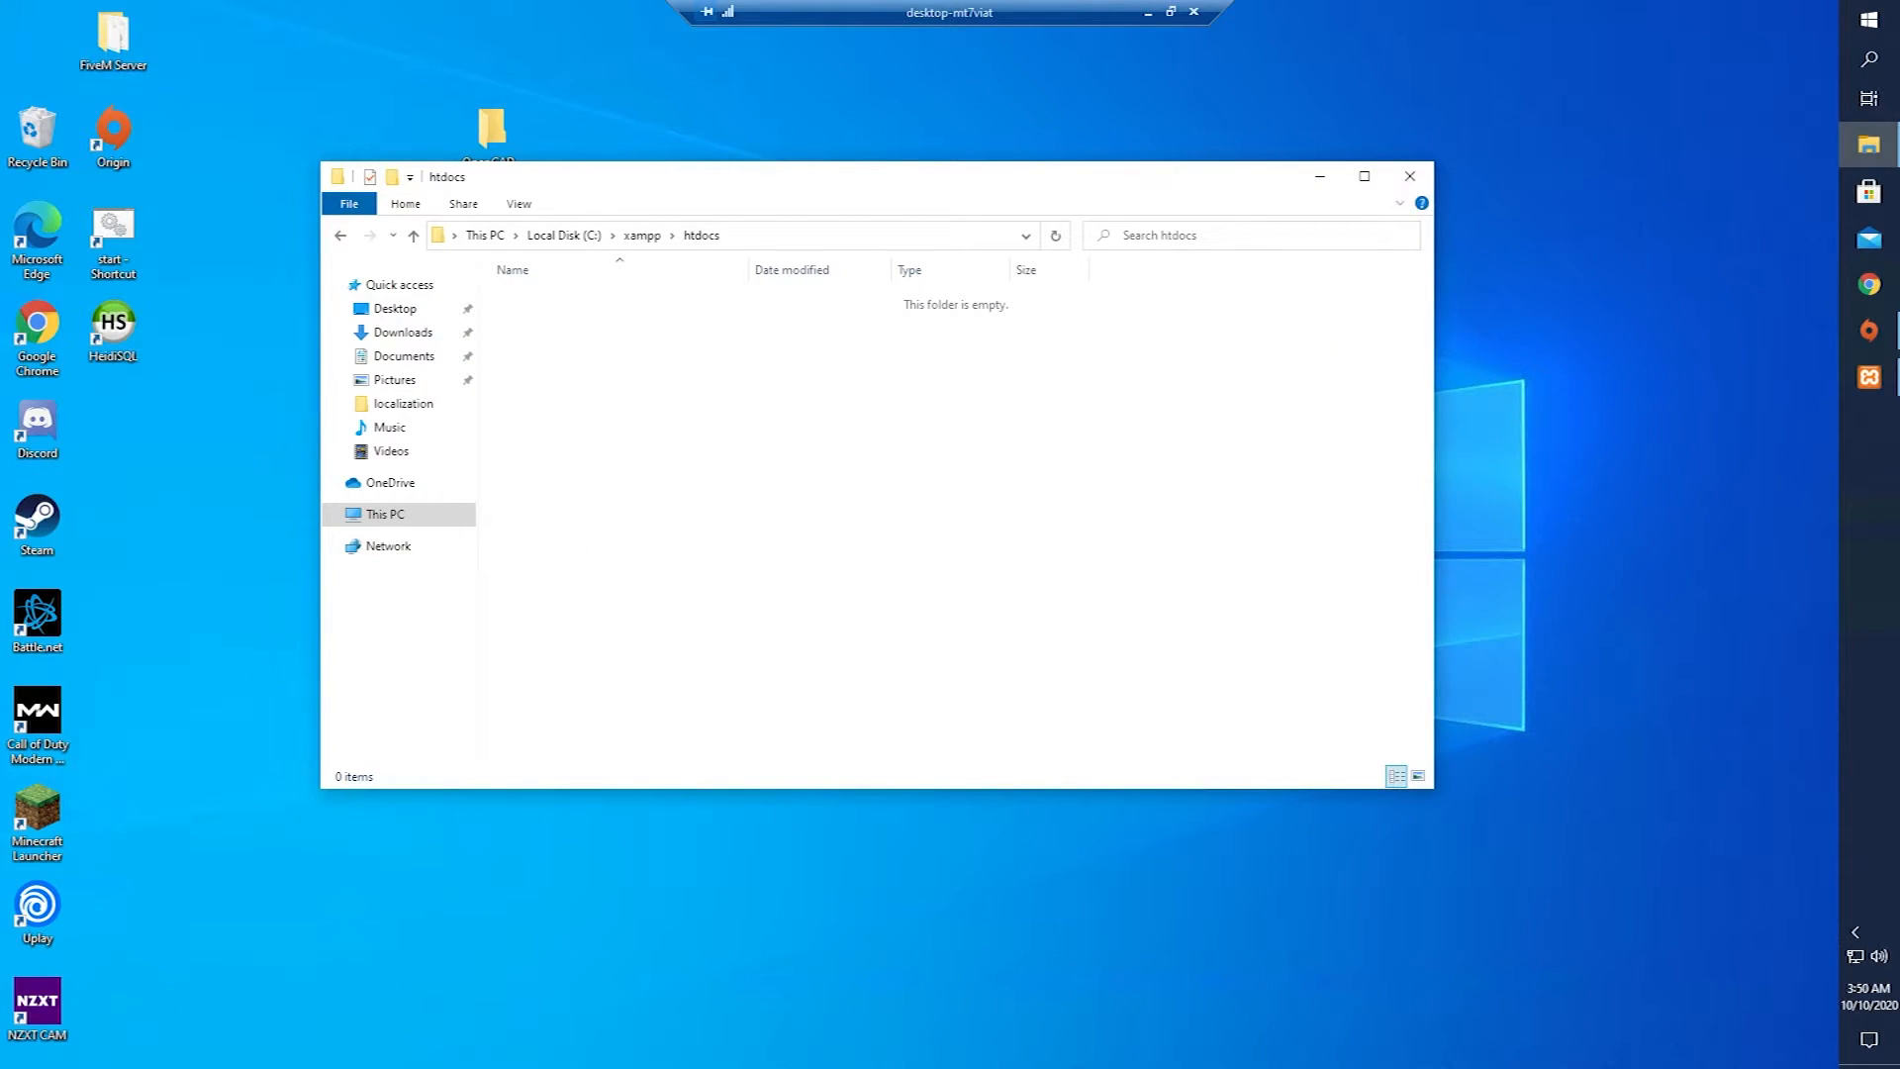
Copy the Hydrid-CAD-MDT GitHub address from the local browser and return to the remote desktop.
{"action": "key", "text": "super"}
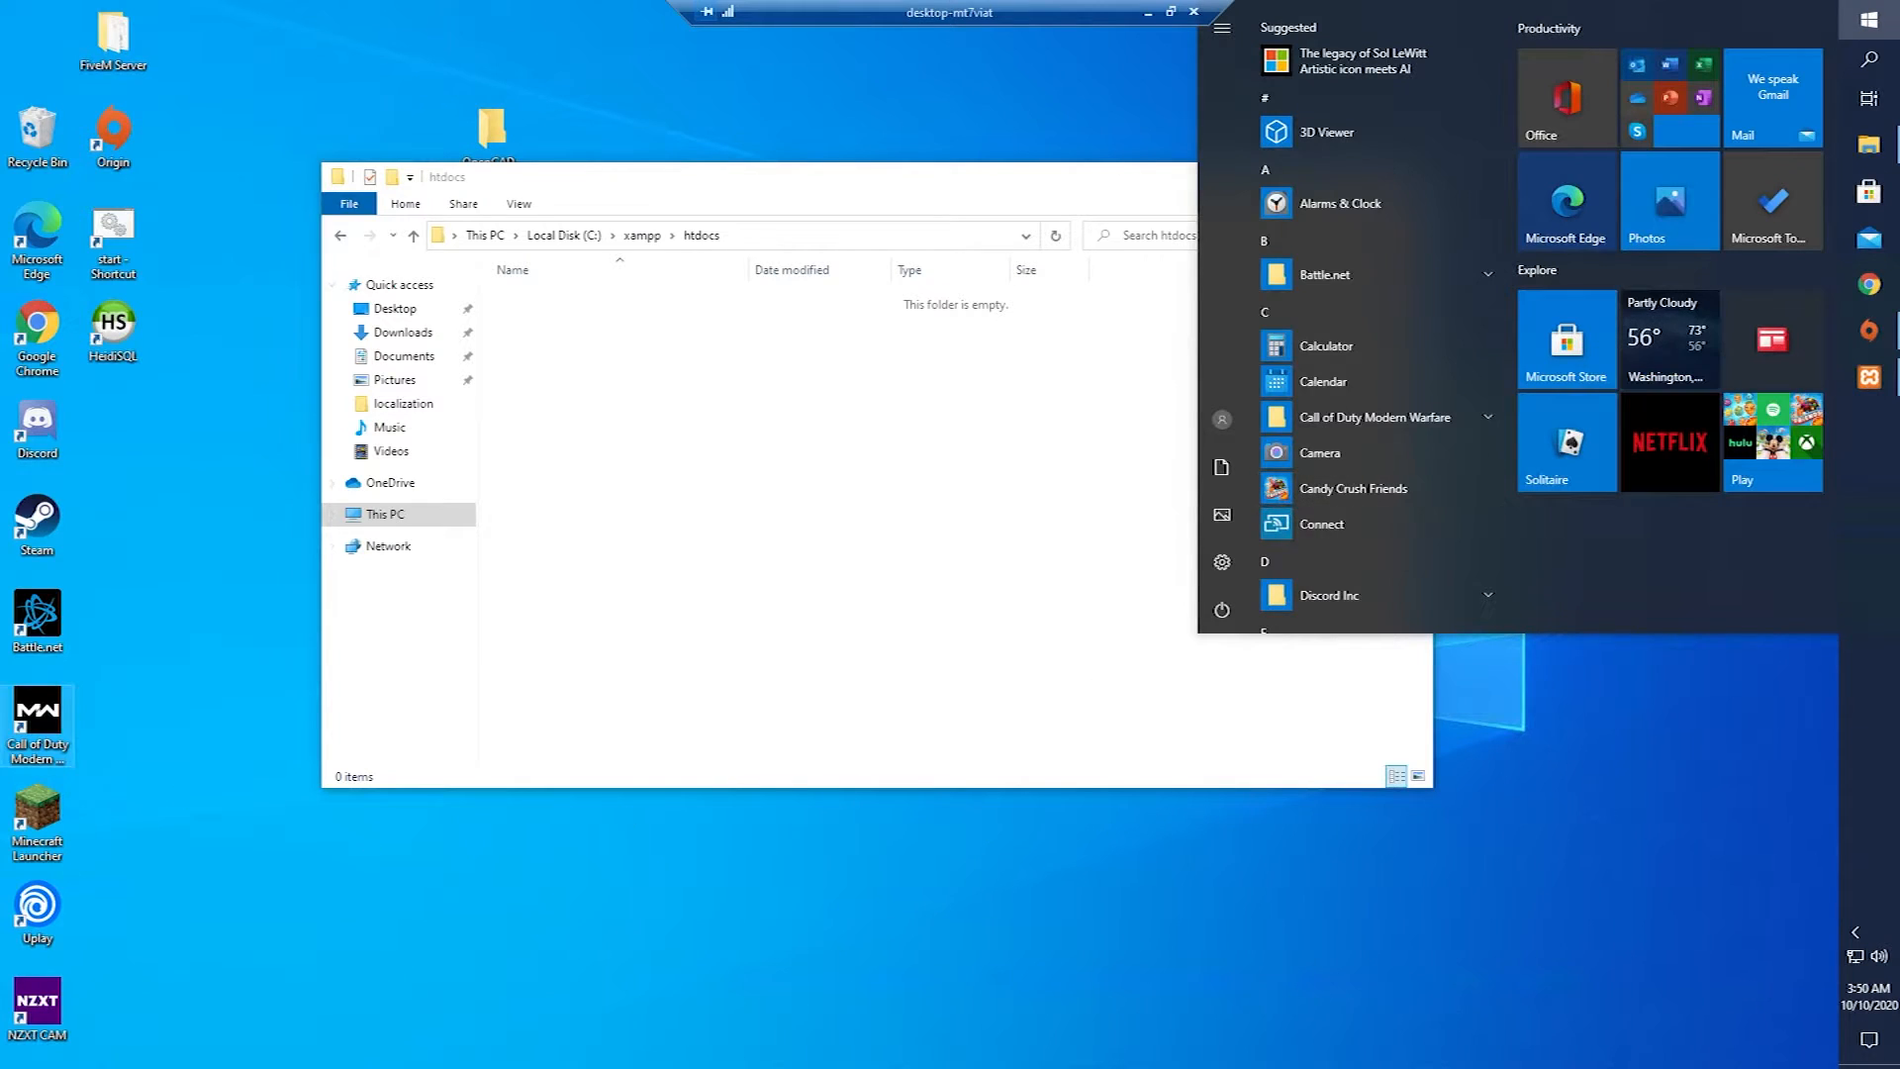
{"action": "key", "text": "super"}
{"action": "key", "text": "super"}
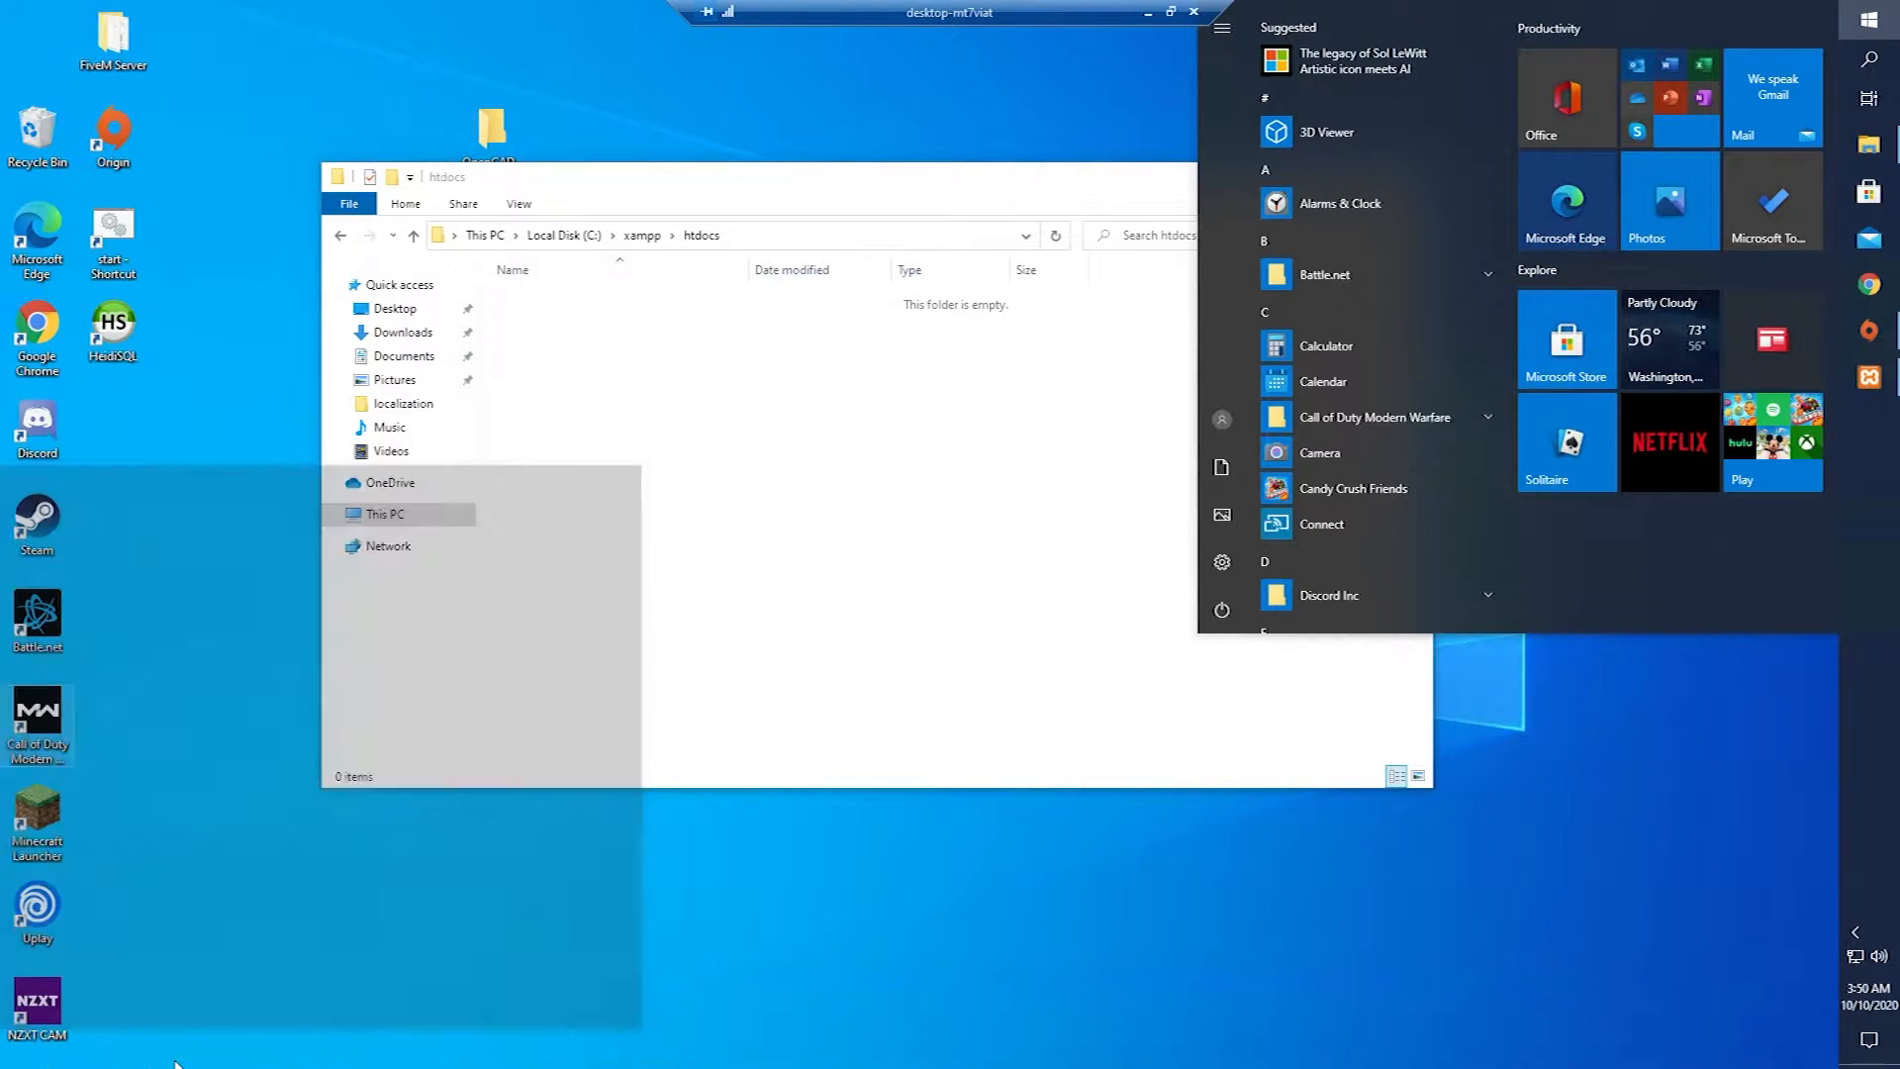
{"action": "key", "text": "super"}
{"action": "key", "text": "super"}
{"action": "key", "text": "super"}
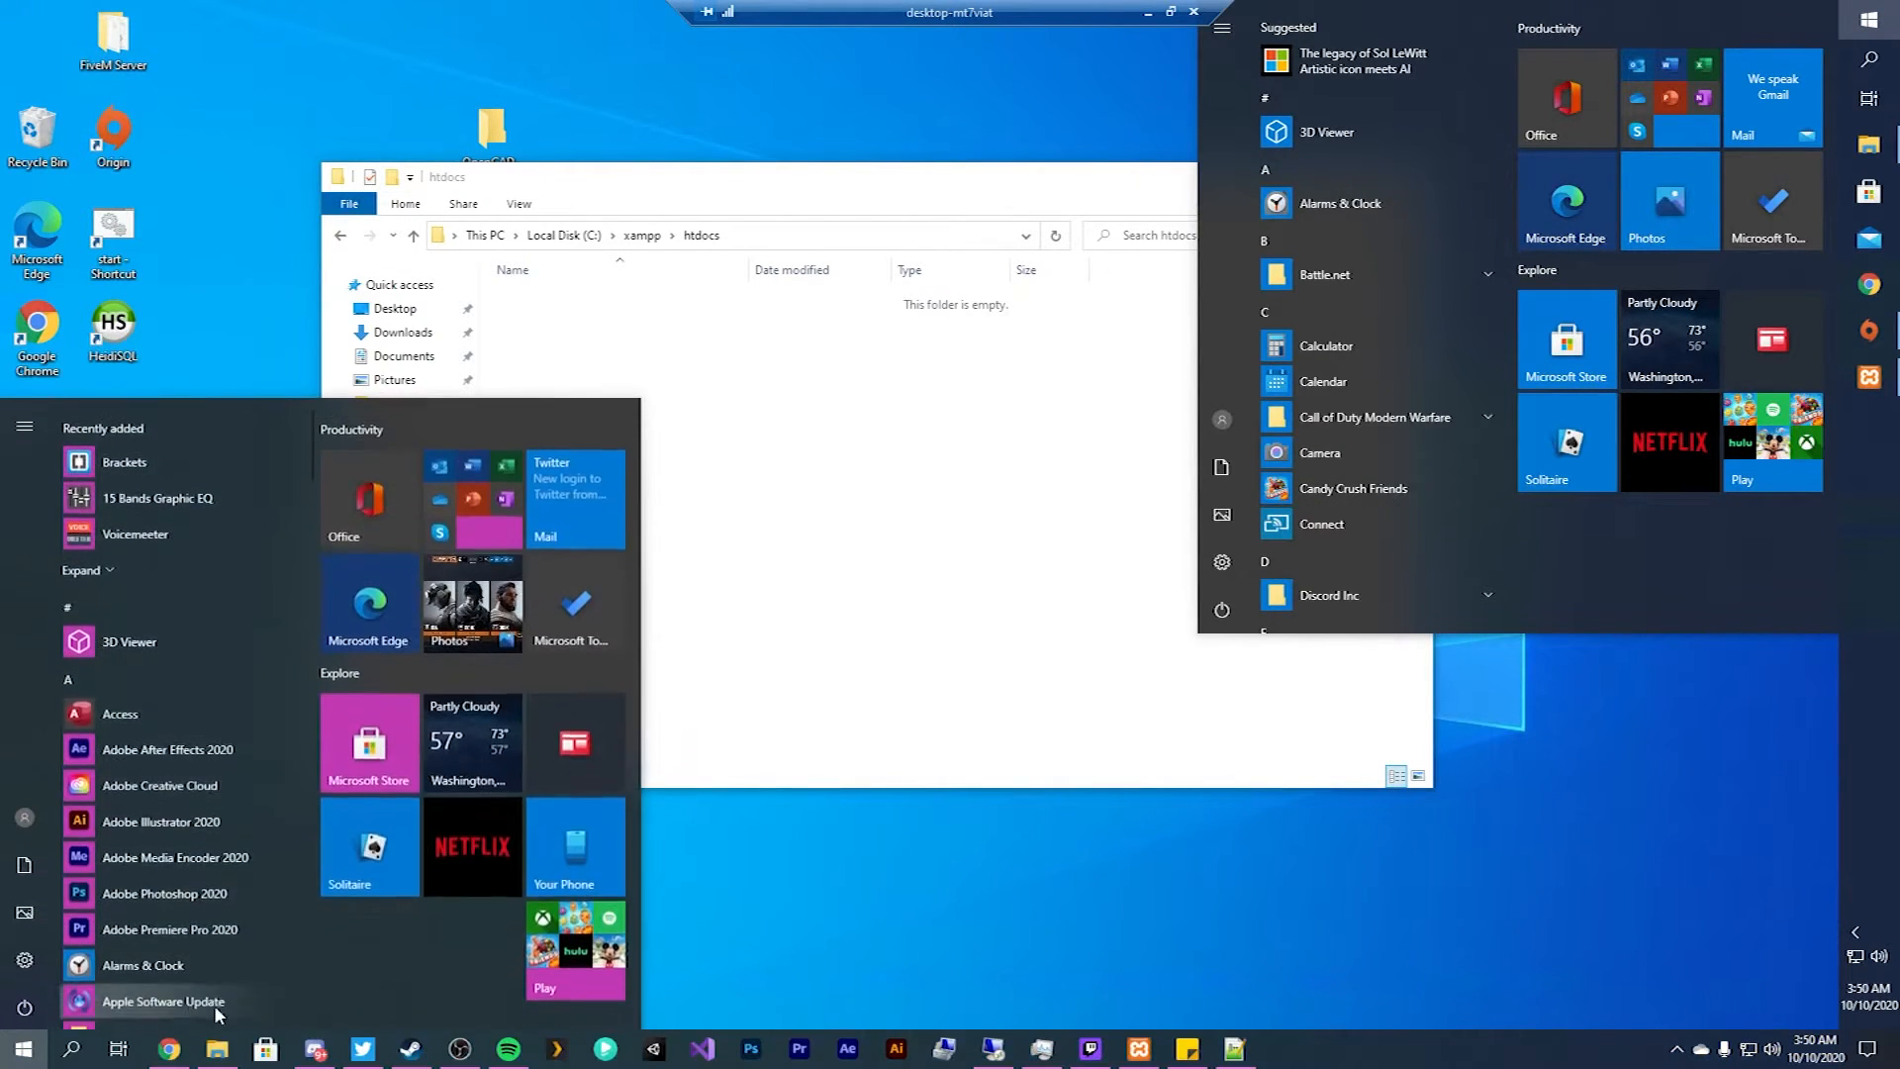
{"action": "left_click", "coordinate": [171, 1049]}
{"action": "left_click", "coordinate": [442, 51]}
{"action": "key", "text": "ctrl+c"}
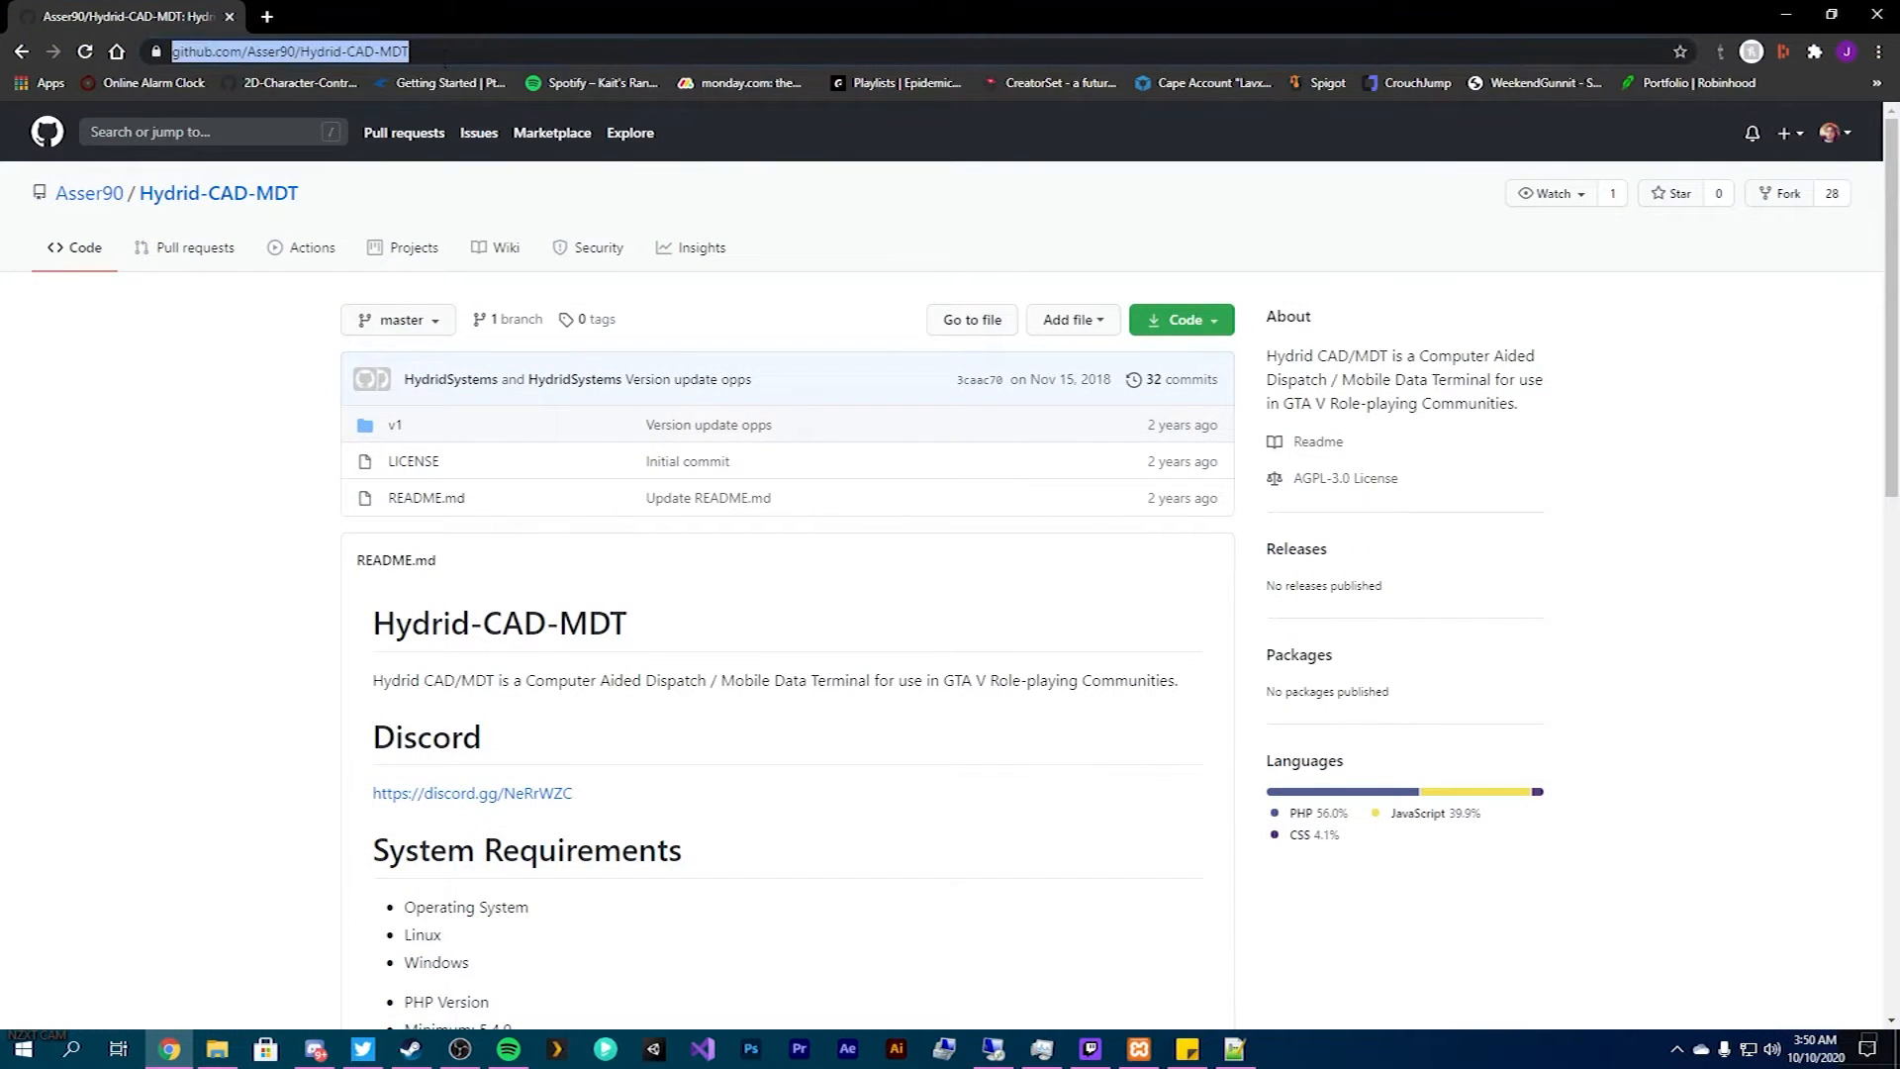
{"action": "left_click", "coordinate": [1786, 15]}
{"action": "left_click", "coordinate": [1600, 963]}
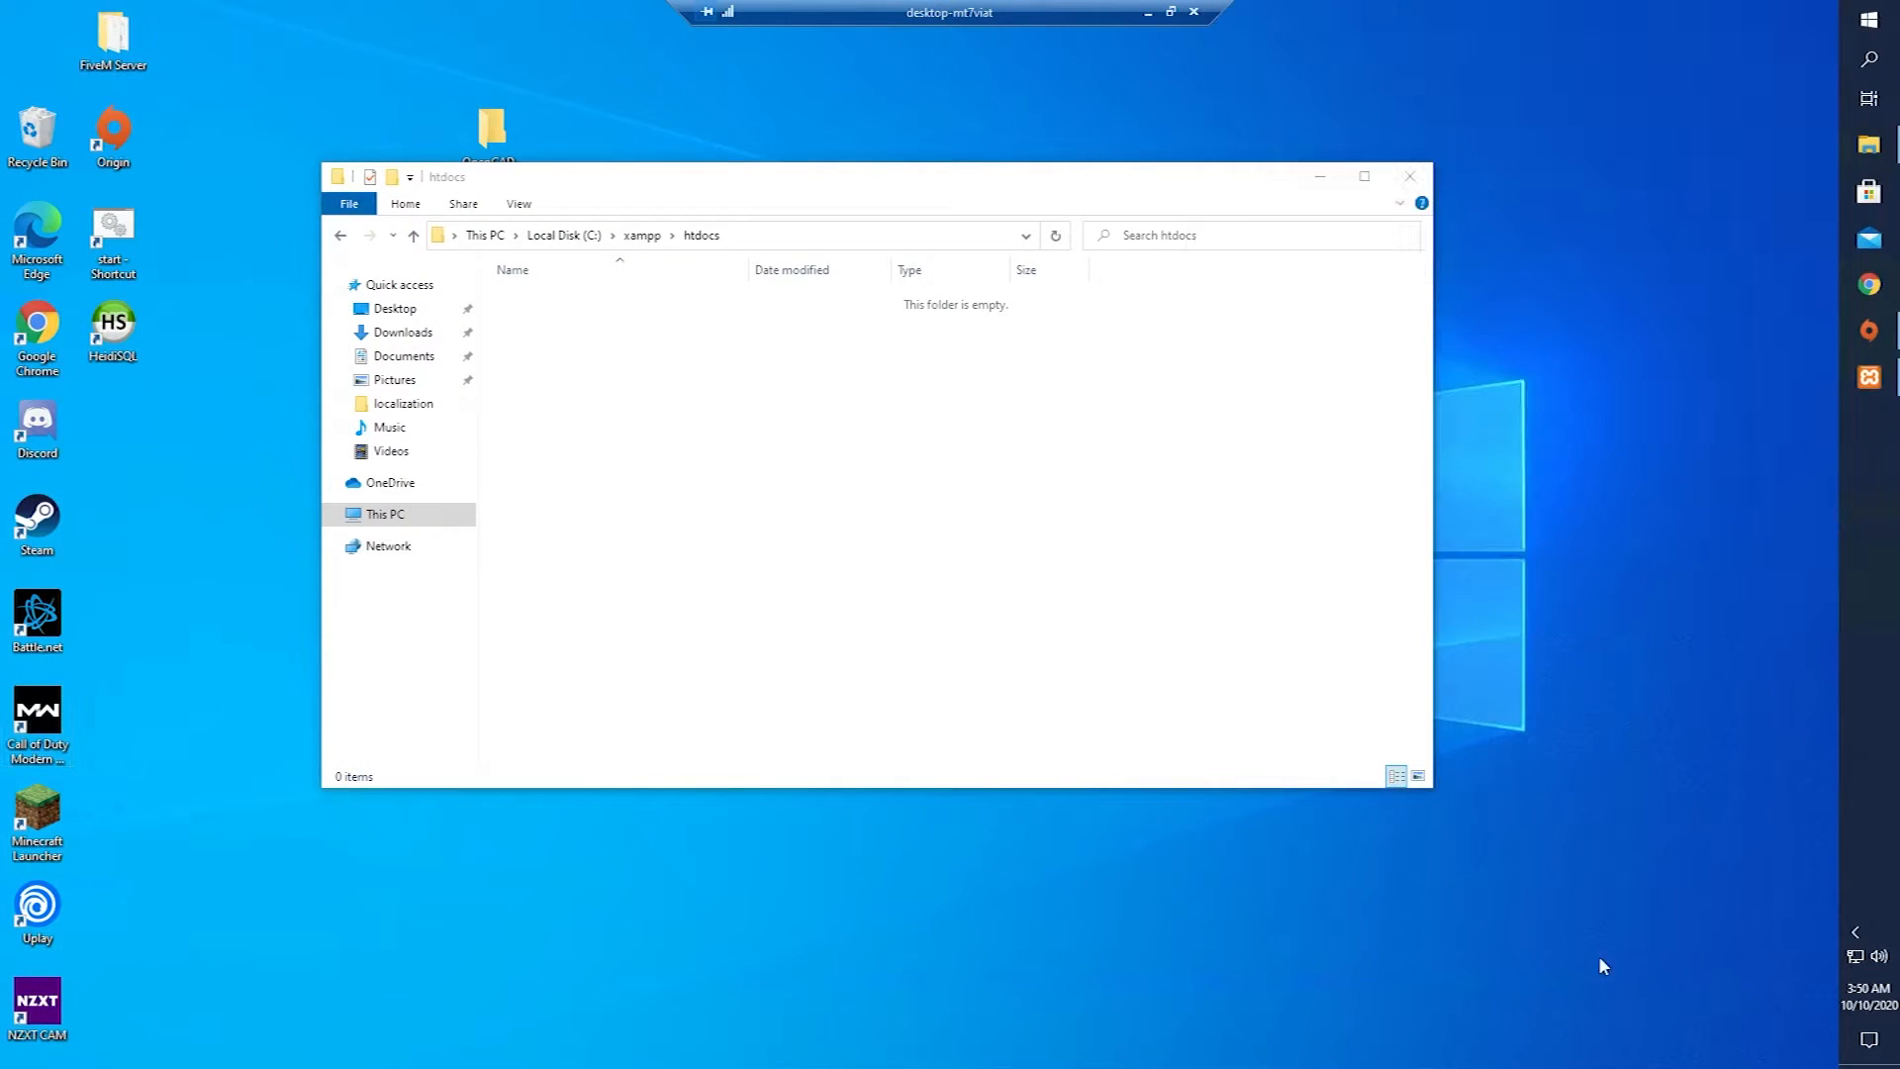
Load the Hydrid-CAD-MDT repository in the remote browser and download it as a ZIP.
{"action": "left_click", "coordinate": [1875, 293]}
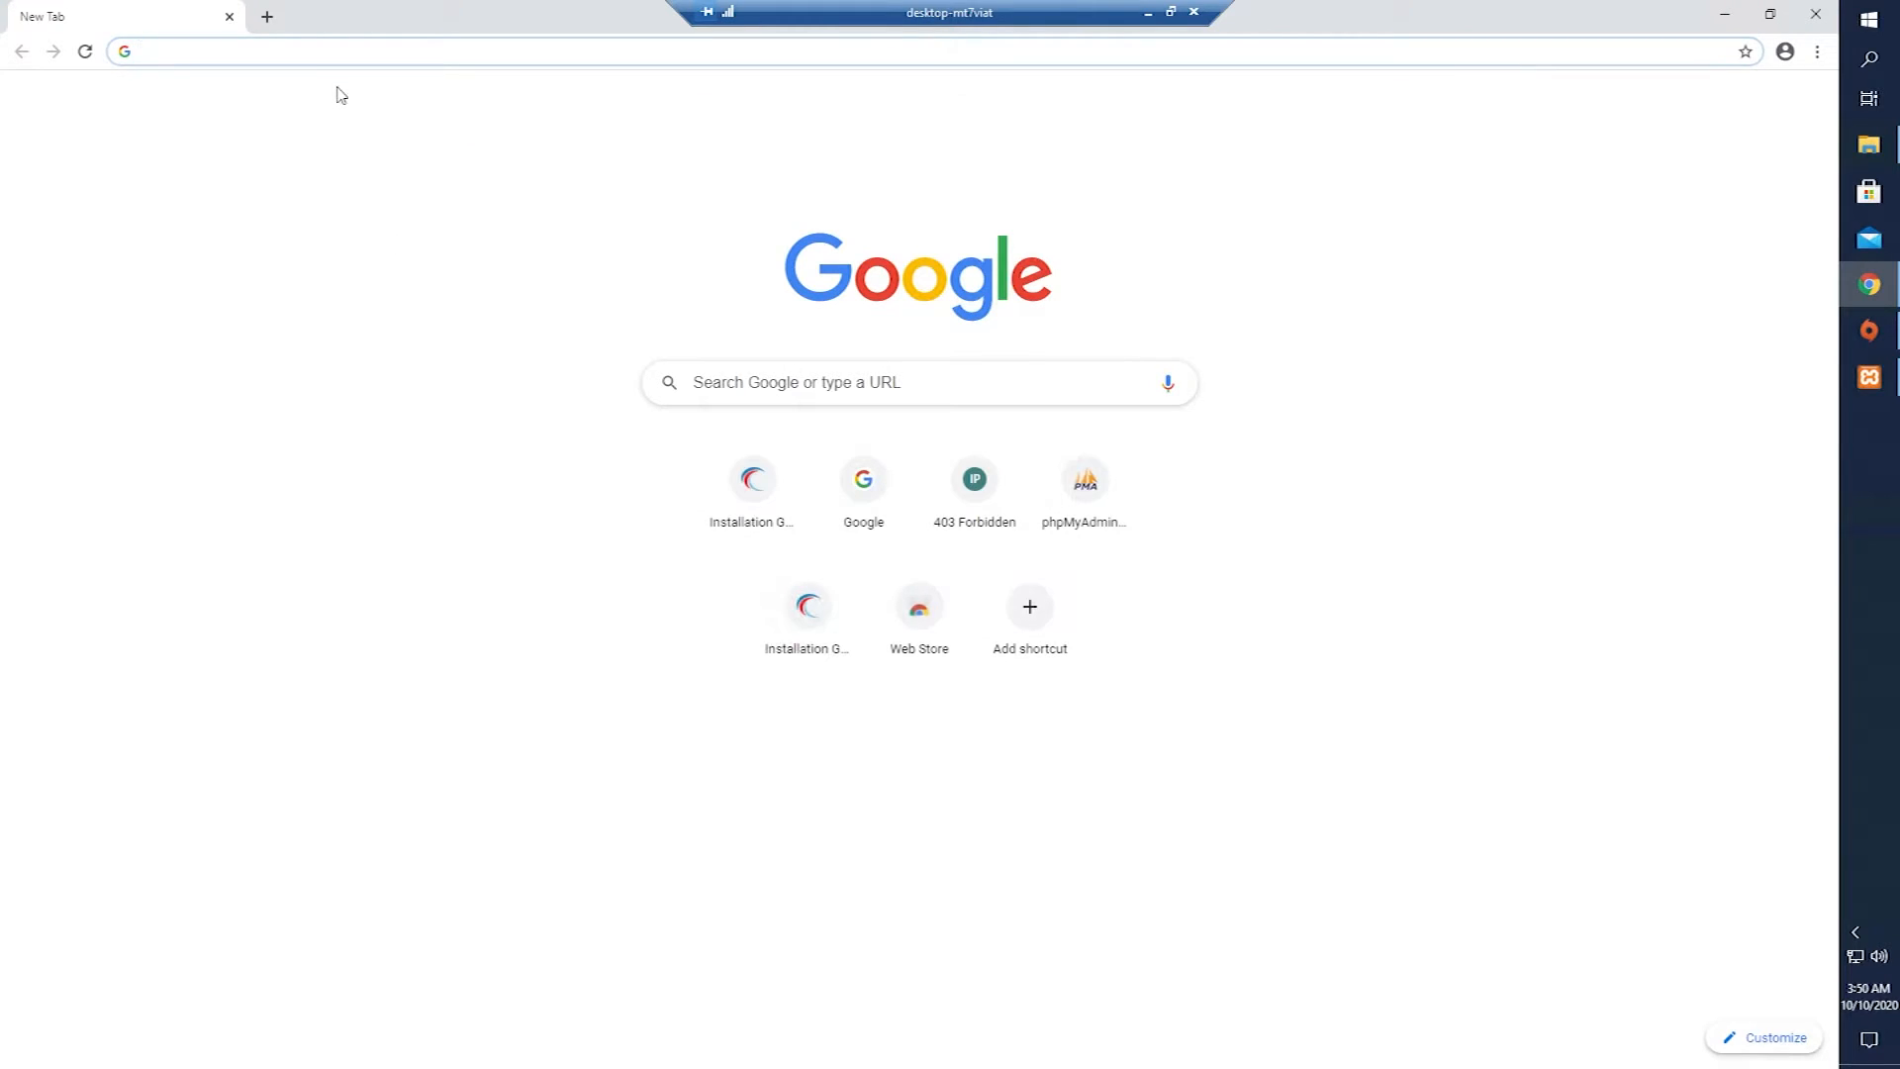
{"action": "key", "text": "ctrl+v"}
{"action": "key", "text": "Return"}
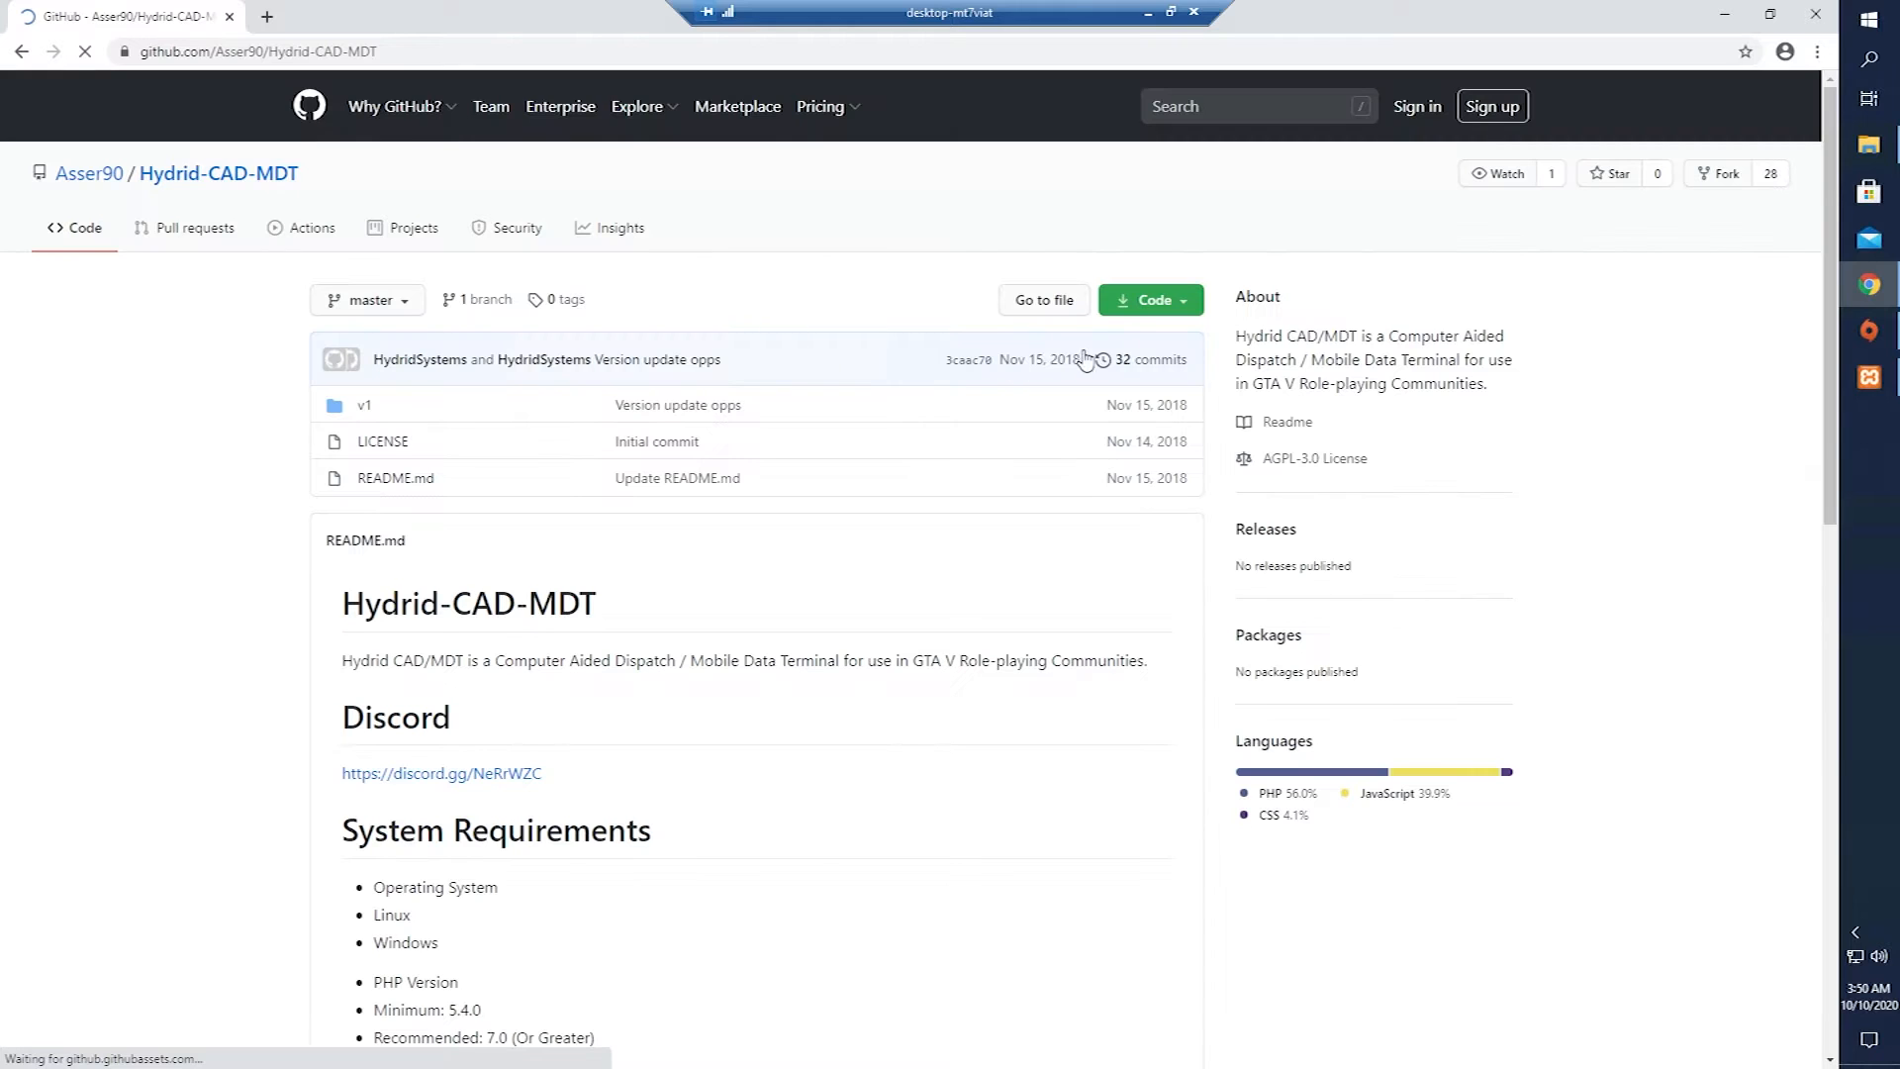
{"action": "left_click", "coordinate": [1151, 493]}
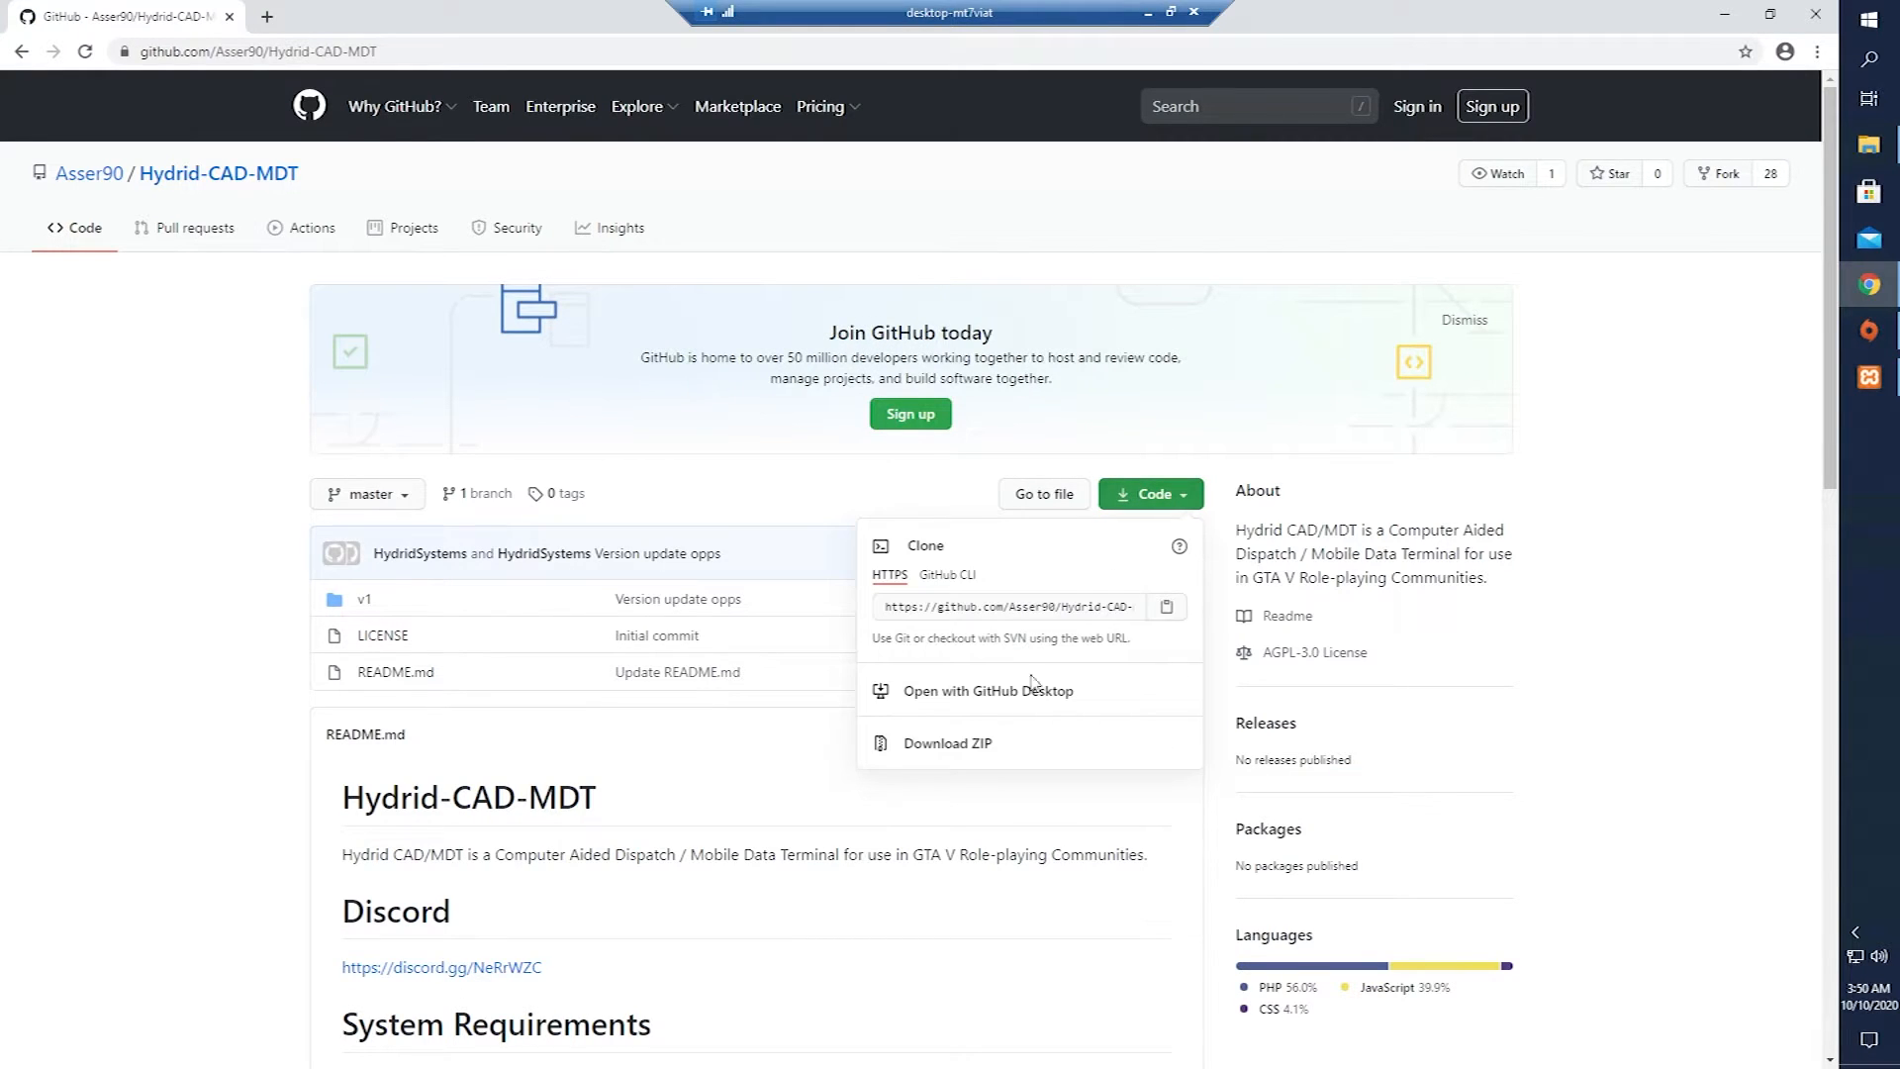
{"action": "left_click", "coordinate": [970, 760]}
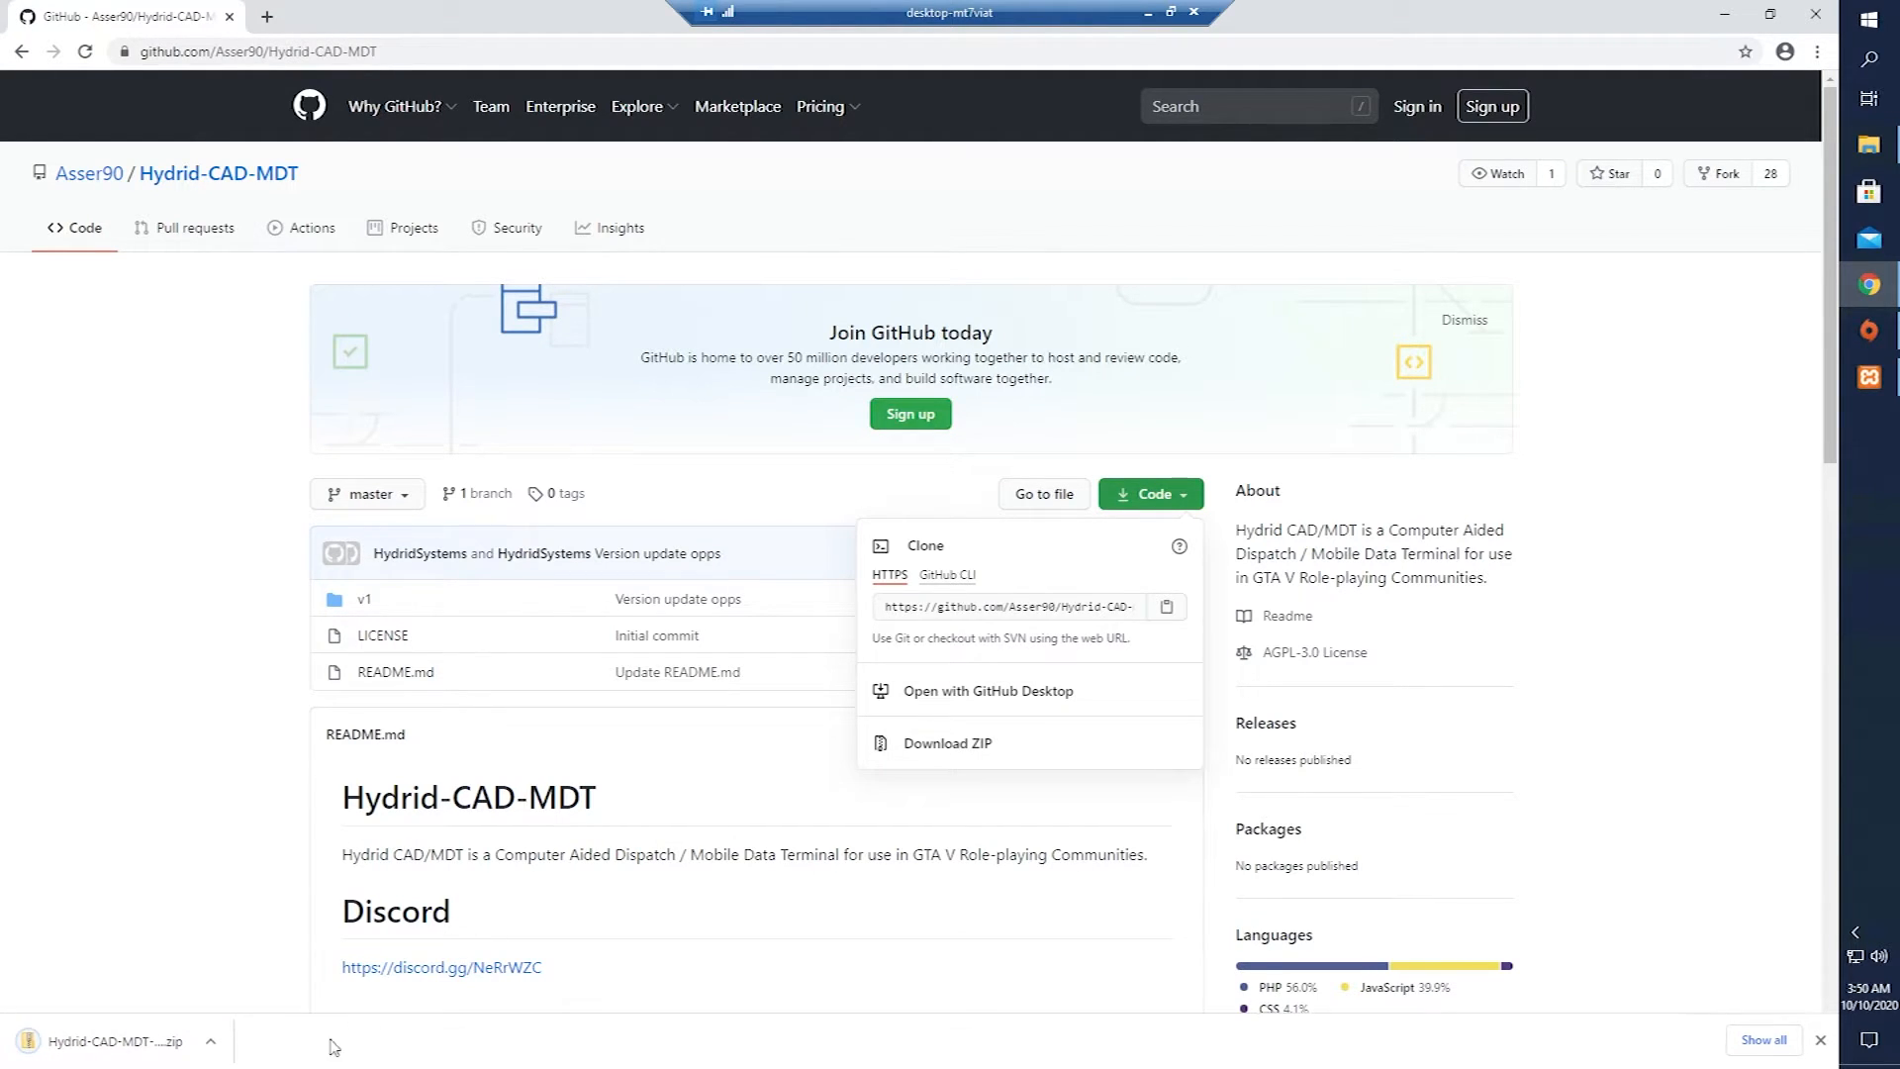
Extract the Hydrid-CAD-MDT-master folder from the ZIP onto the desktop and close the archive.
{"action": "left_click", "coordinate": [1725, 14]}
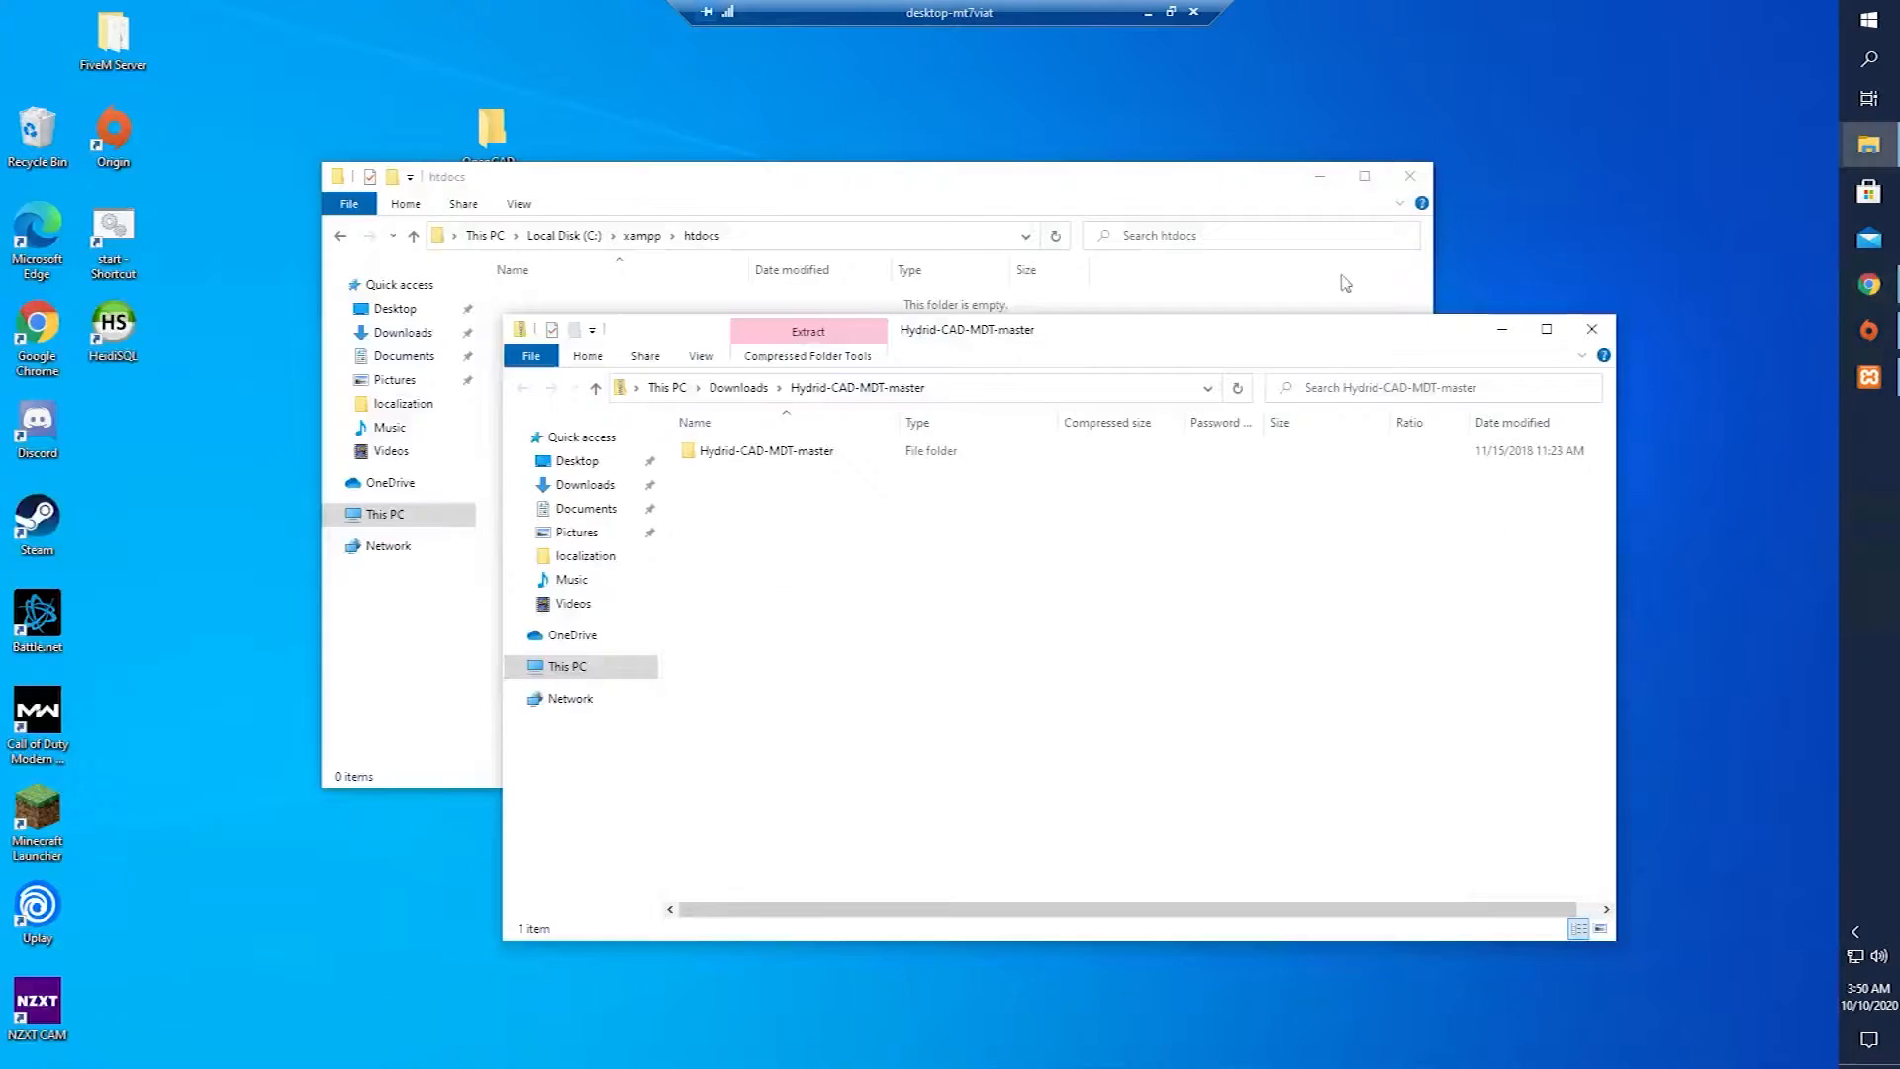
{"action": "left_click_drag", "start_coordinate": [746, 467], "coordinate": [246, 435]}
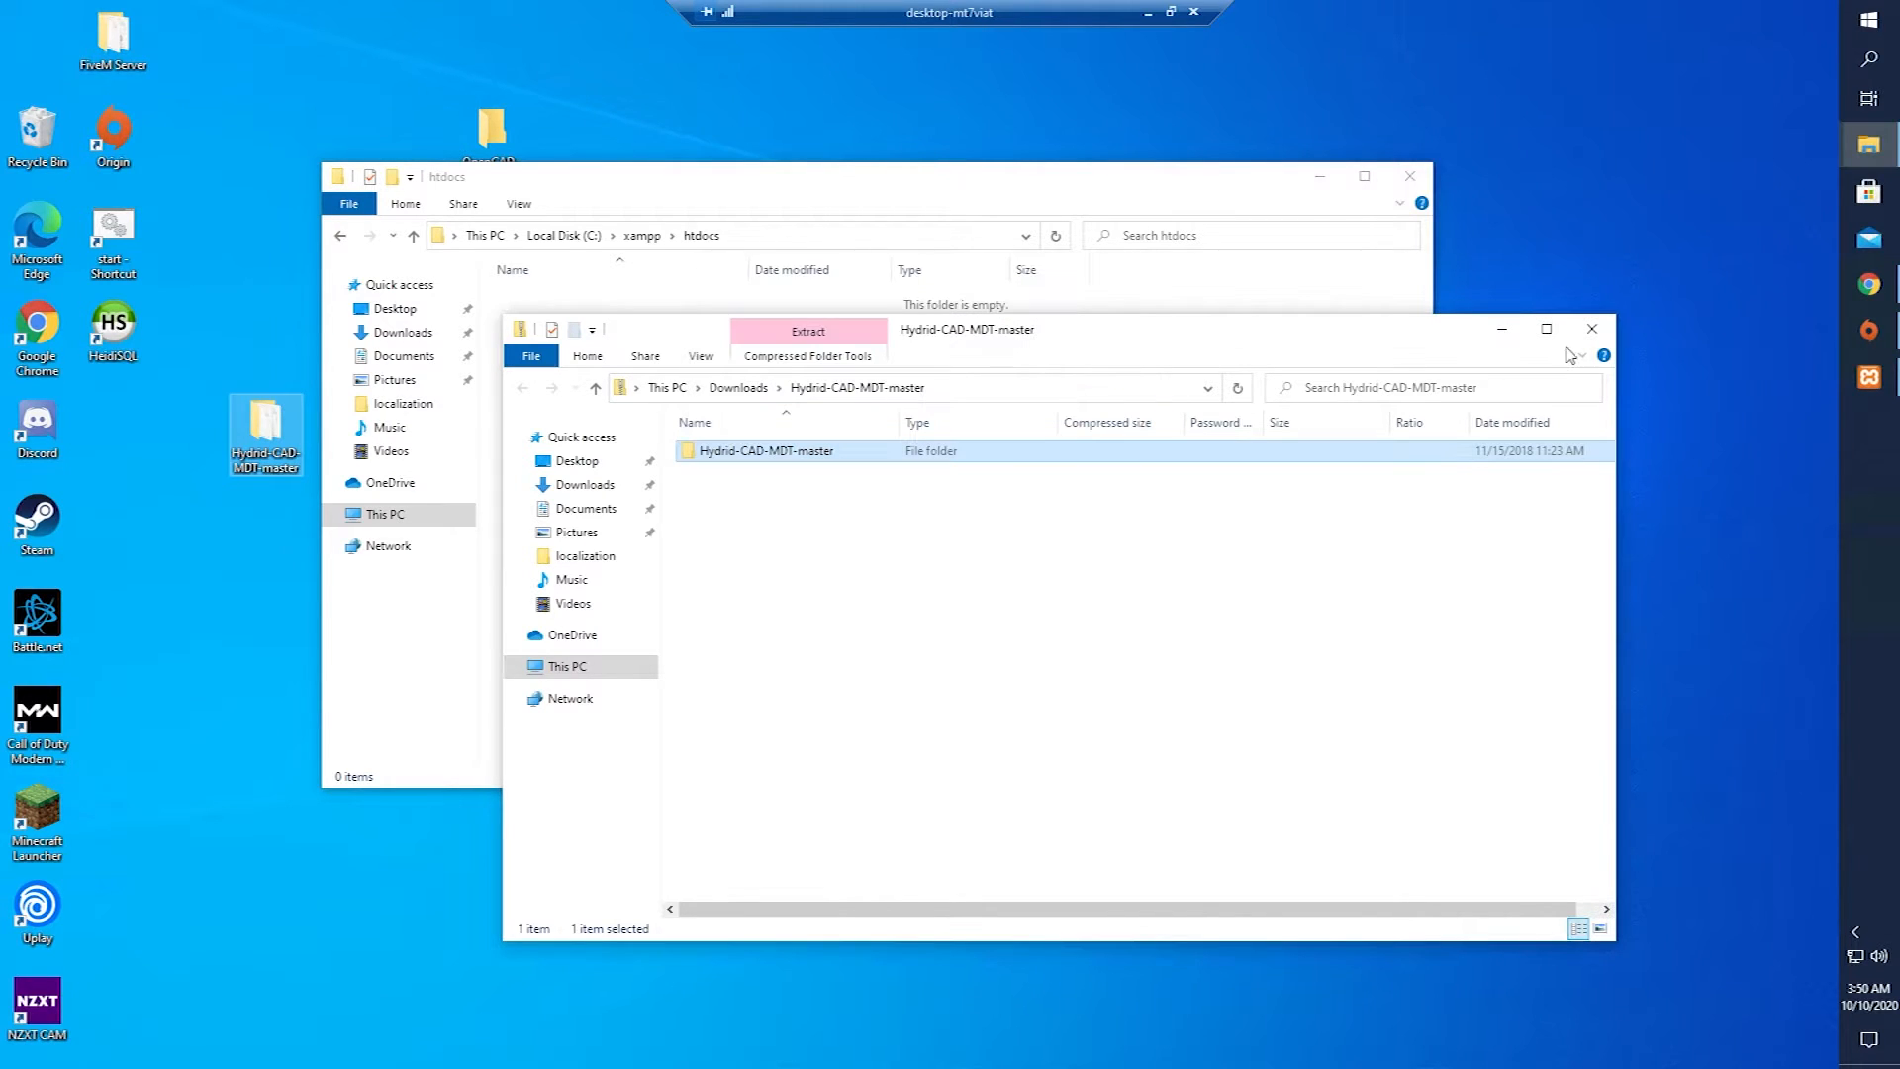
{"action": "left_click", "coordinate": [1591, 328]}
{"action": "left_click_drag", "start_coordinate": [783, 186], "coordinate": [1030, 194]}
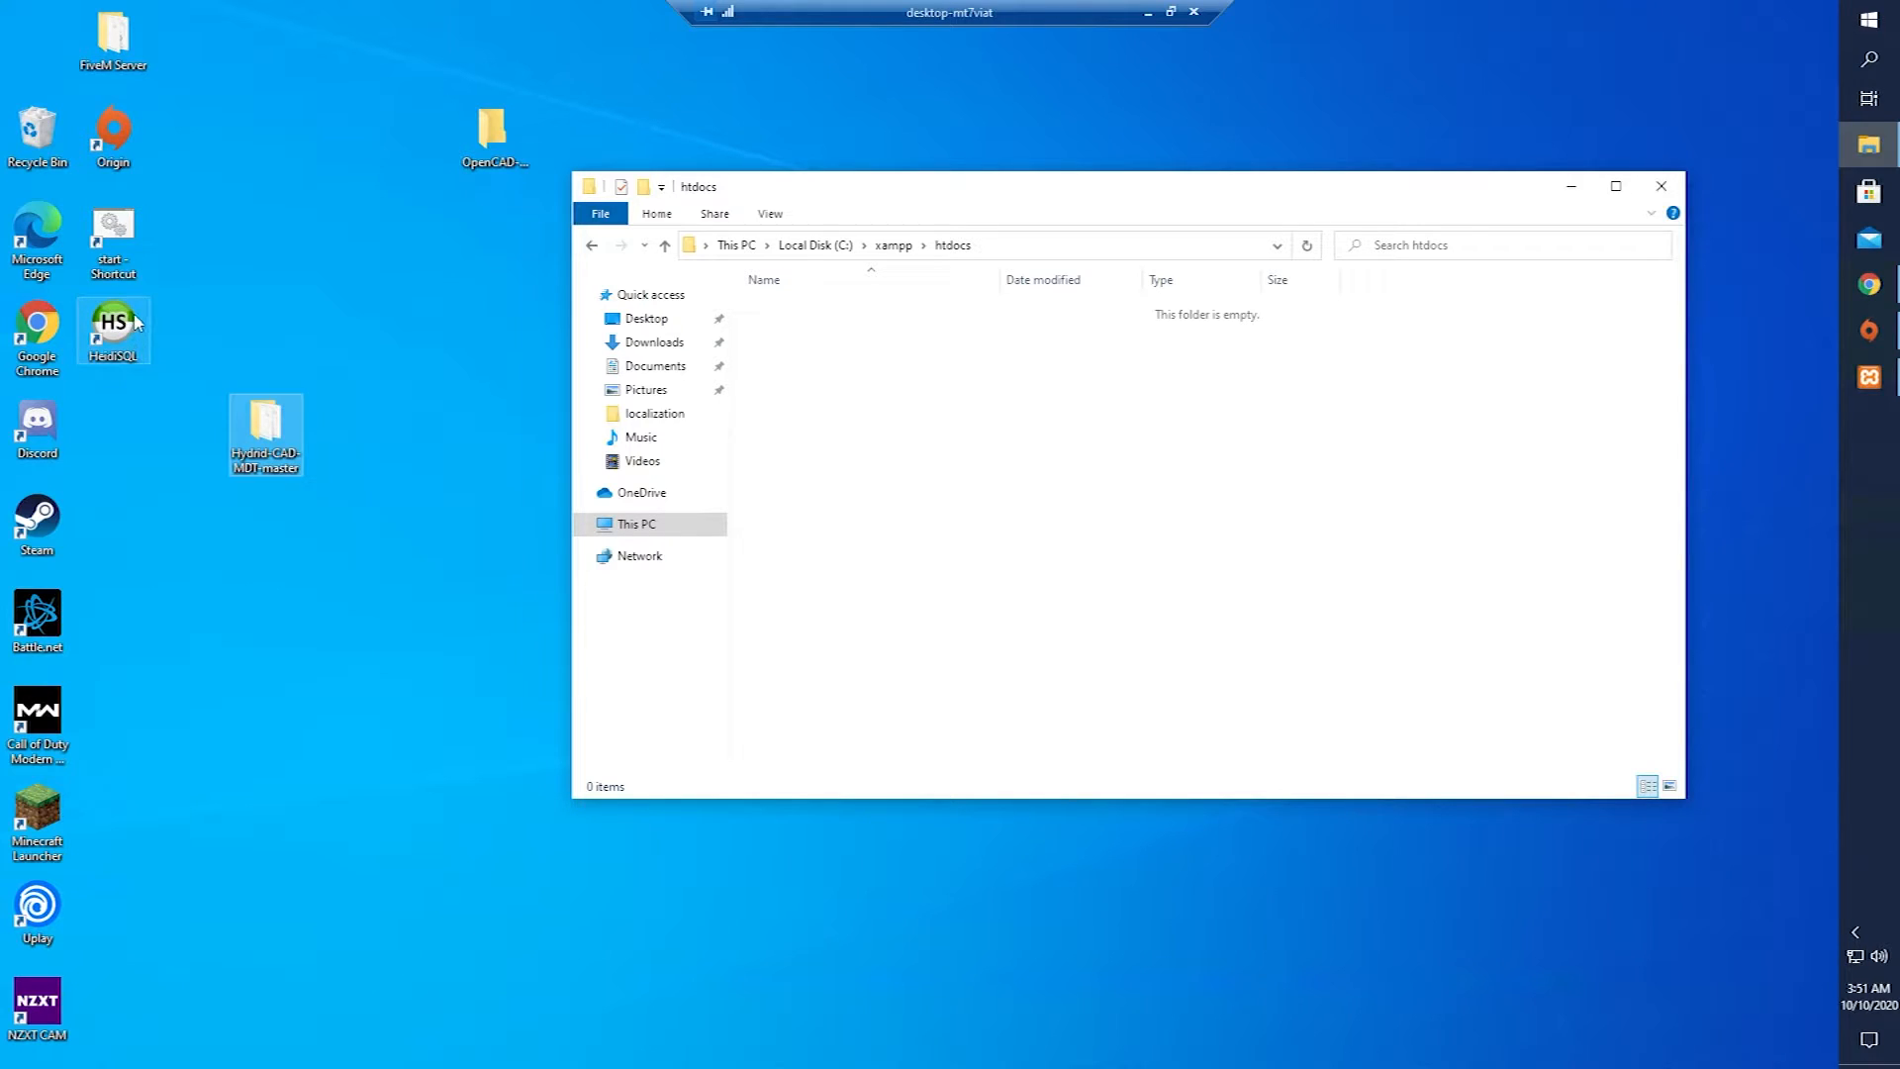
{"action": "left_click", "coordinate": [1869, 377]}
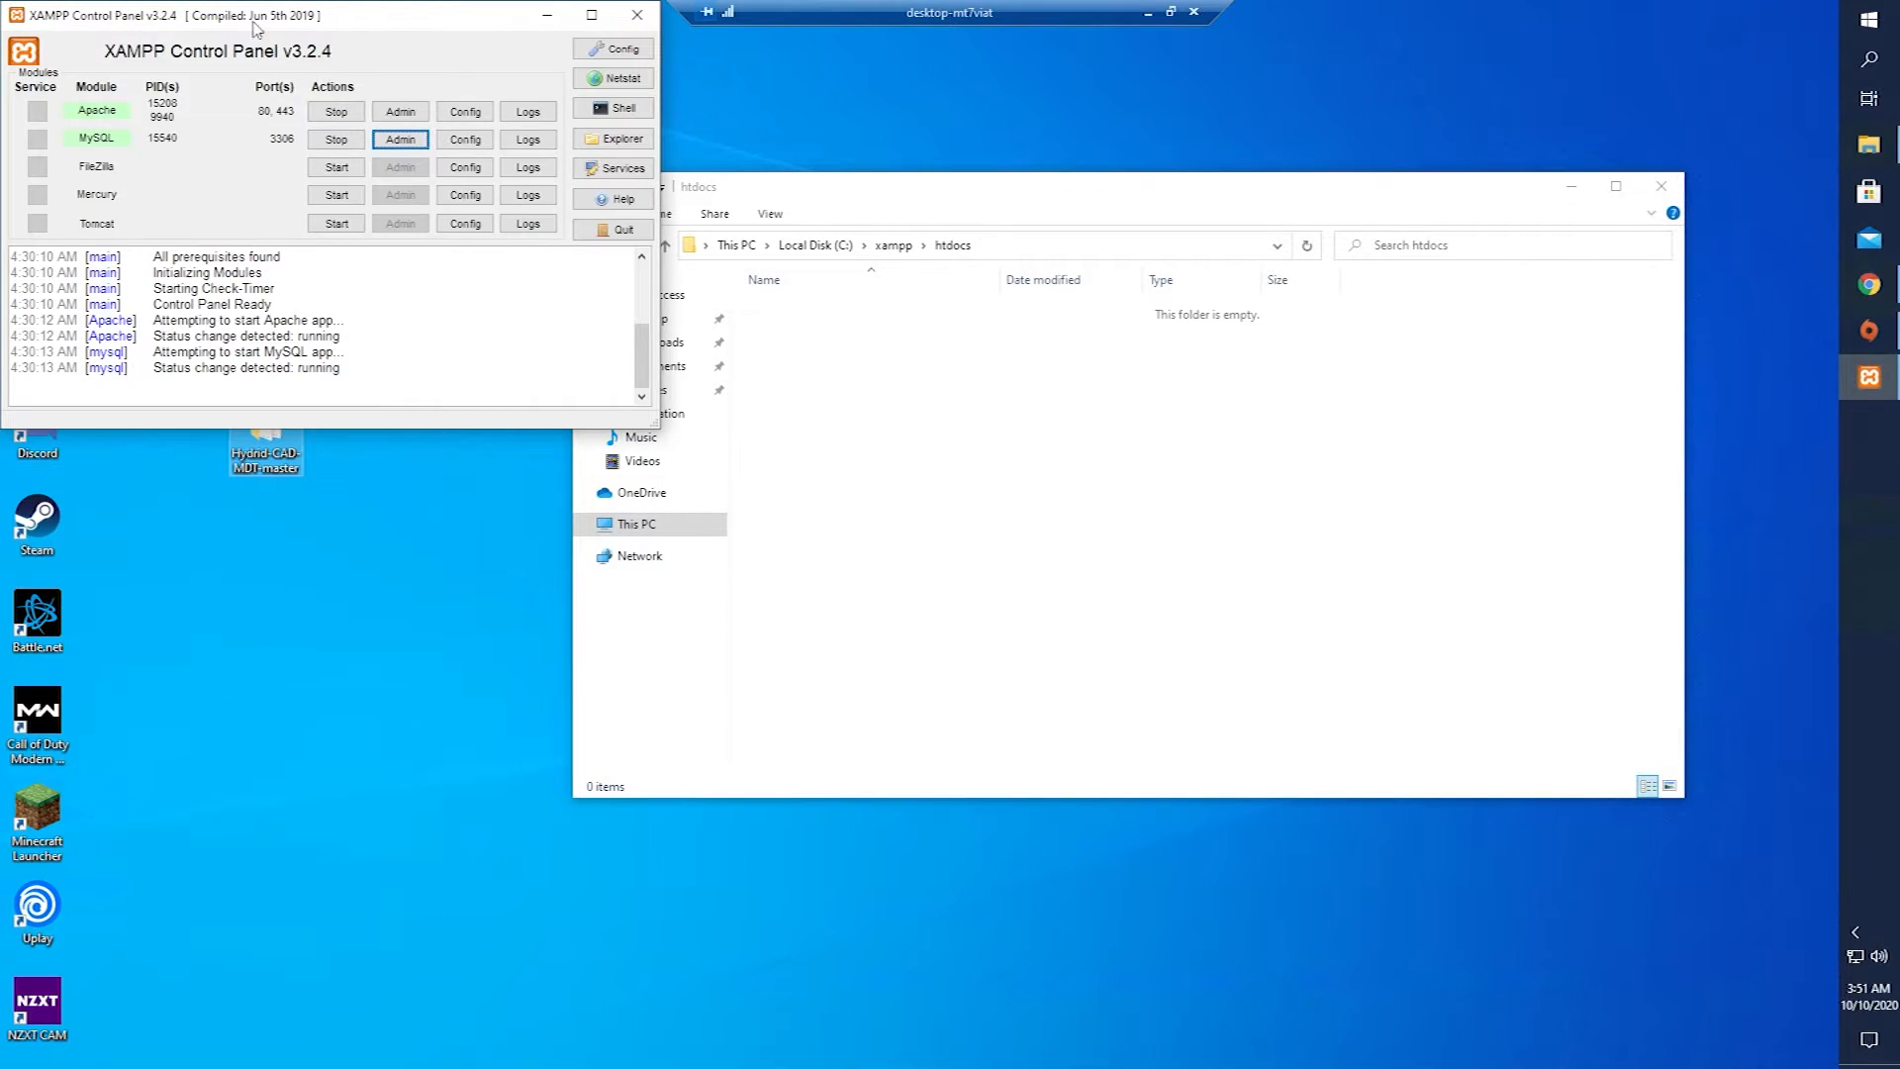
{"action": "left_click_drag", "start_coordinate": [237, 13], "coordinate": [768, 228]}
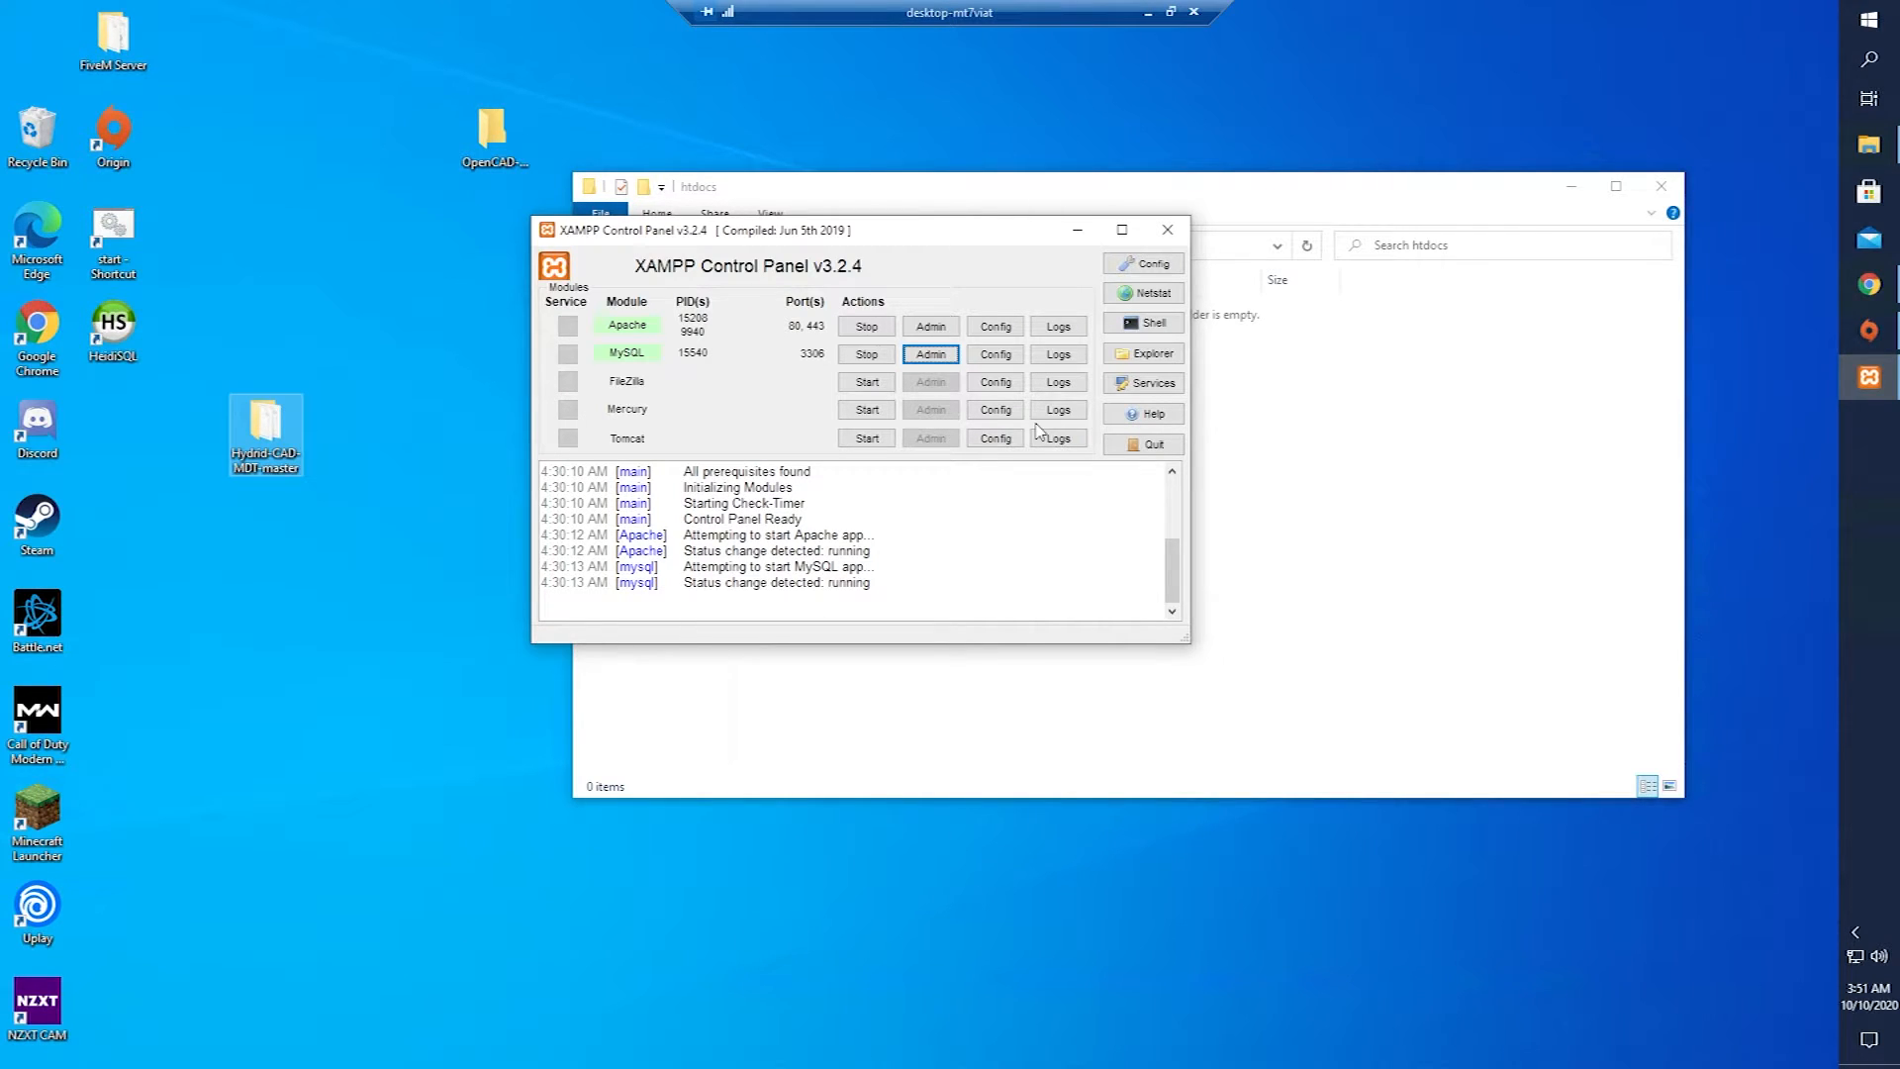
{"action": "left_click", "coordinate": [1086, 240]}
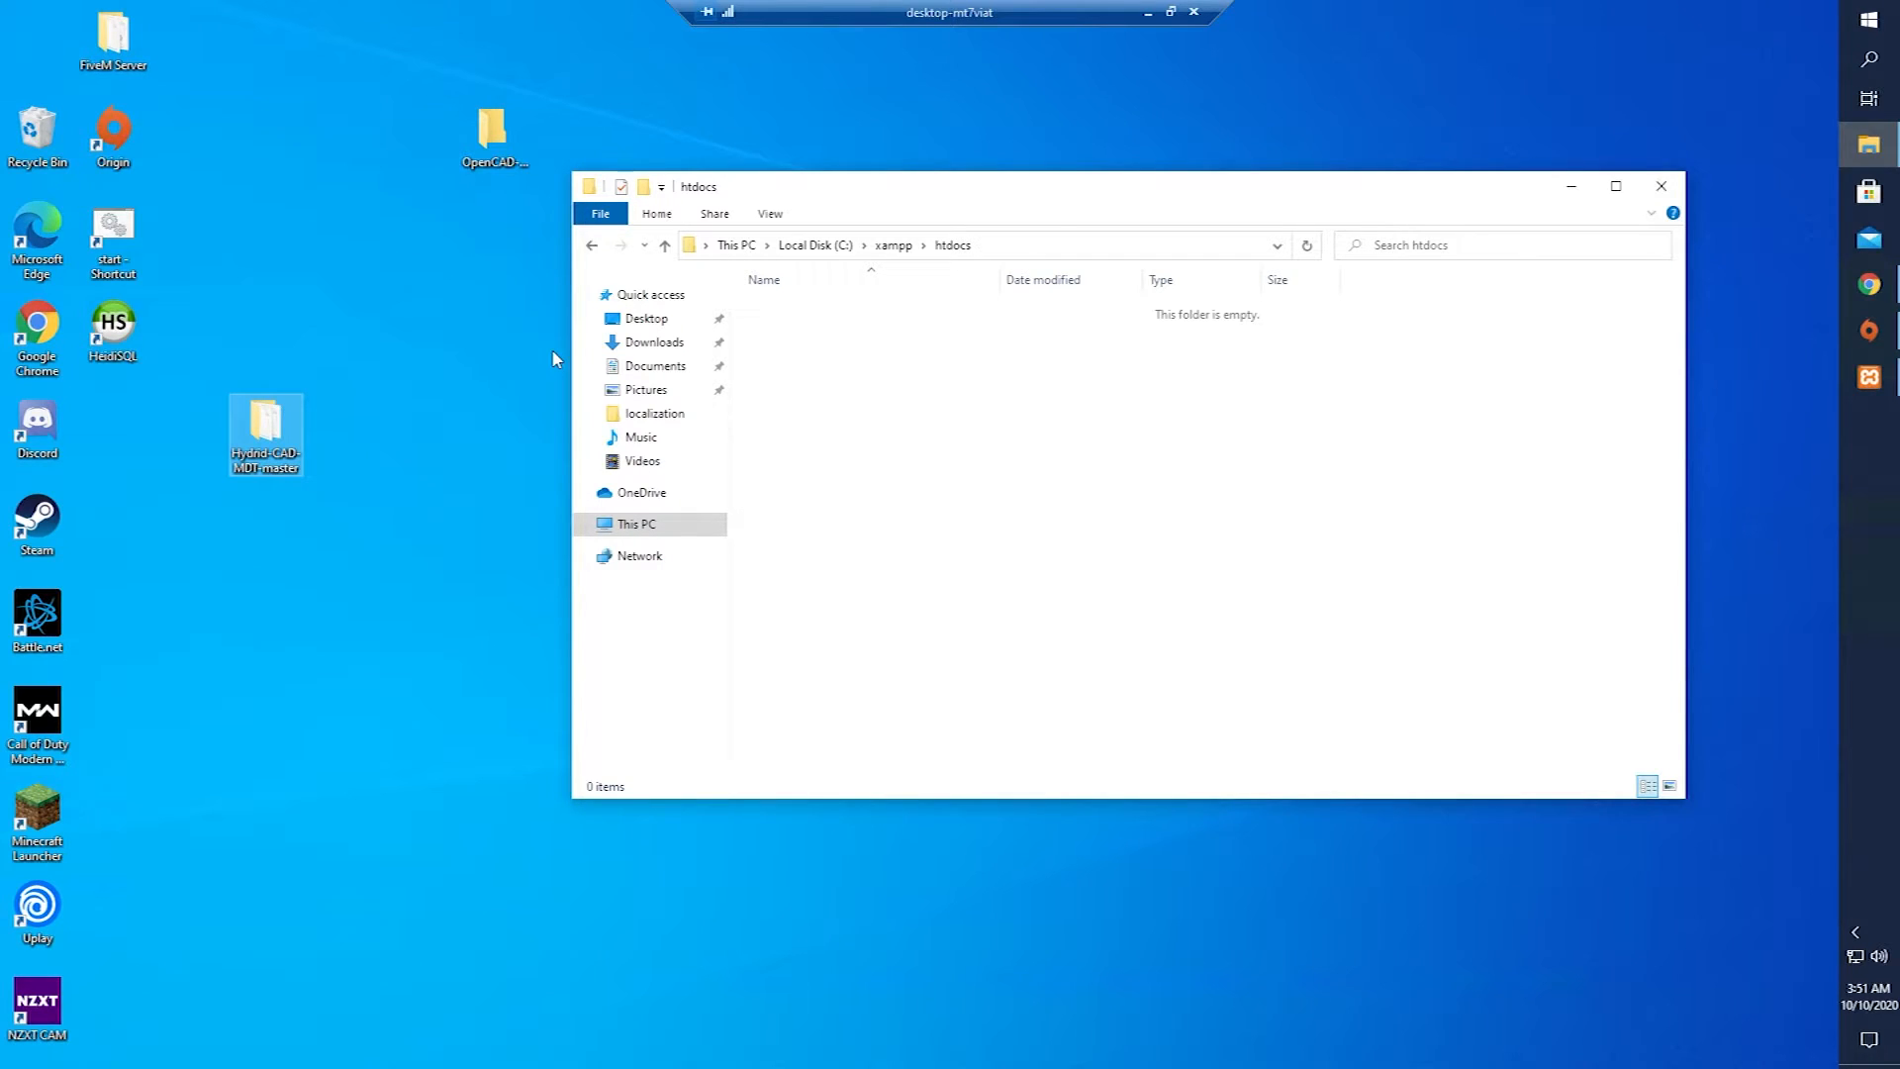
Open the v1\upload folder inside the extracted Hydrid-CAD-MDT-master folder.
{"action": "double_click", "coordinate": [282, 435]}
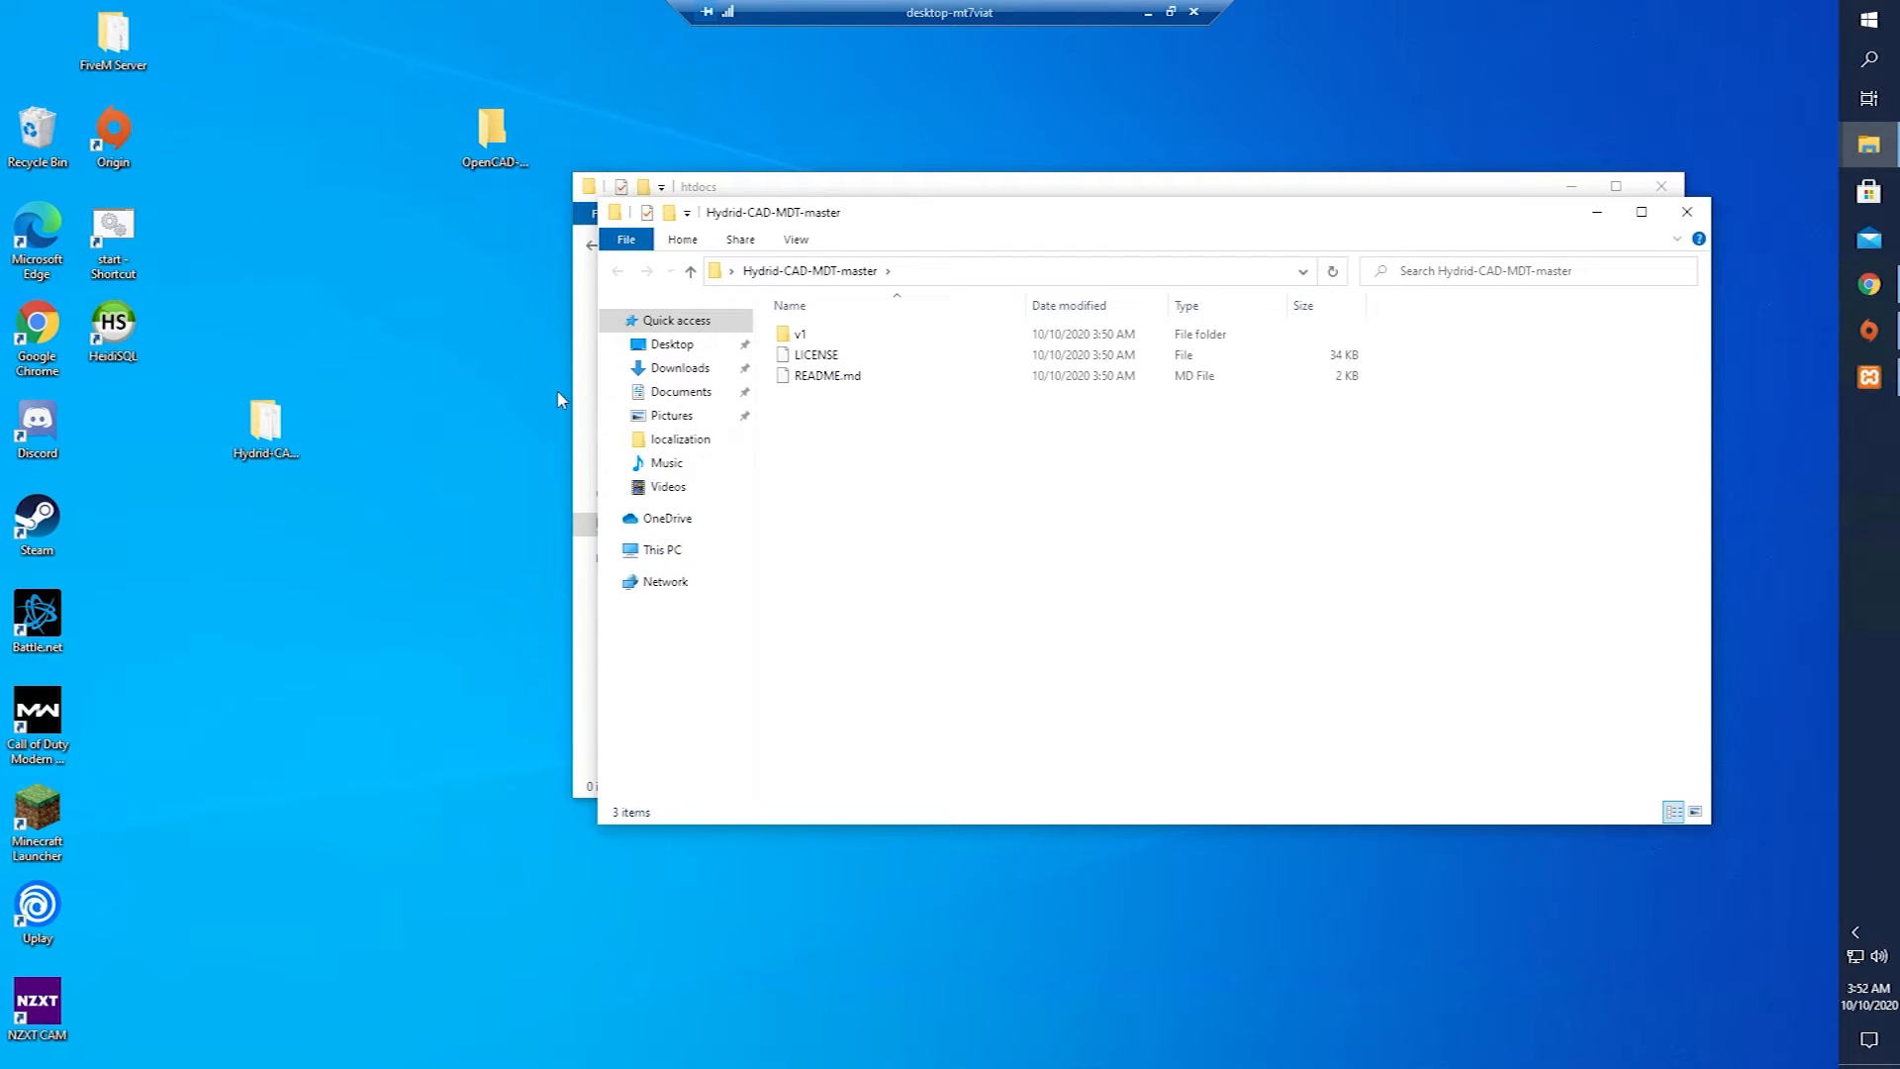
{"action": "left_click", "coordinate": [860, 335]}
{"action": "double_click", "coordinate": [863, 340]}
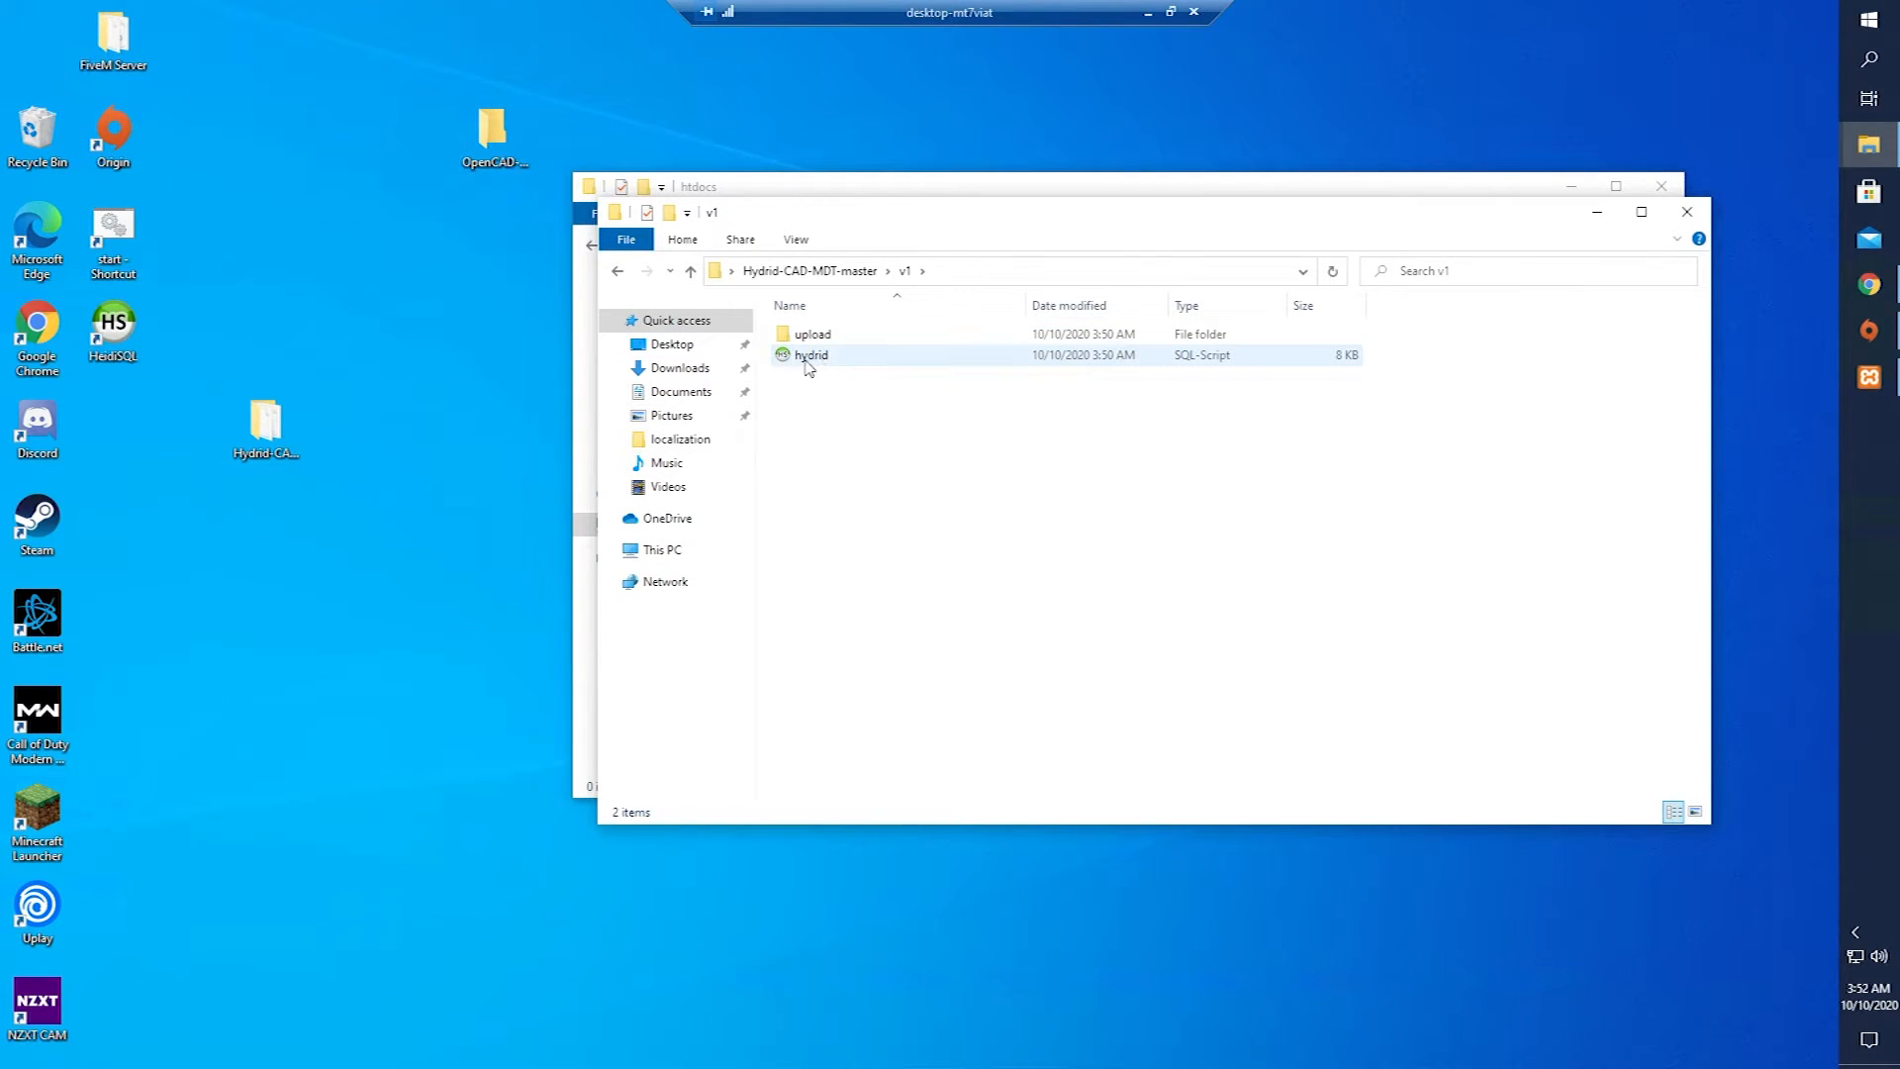
{"action": "double_click", "coordinate": [810, 336]}
{"action": "scroll", "coordinate": [901, 455], "scroll_direction": "down", "scroll_amount": 1}
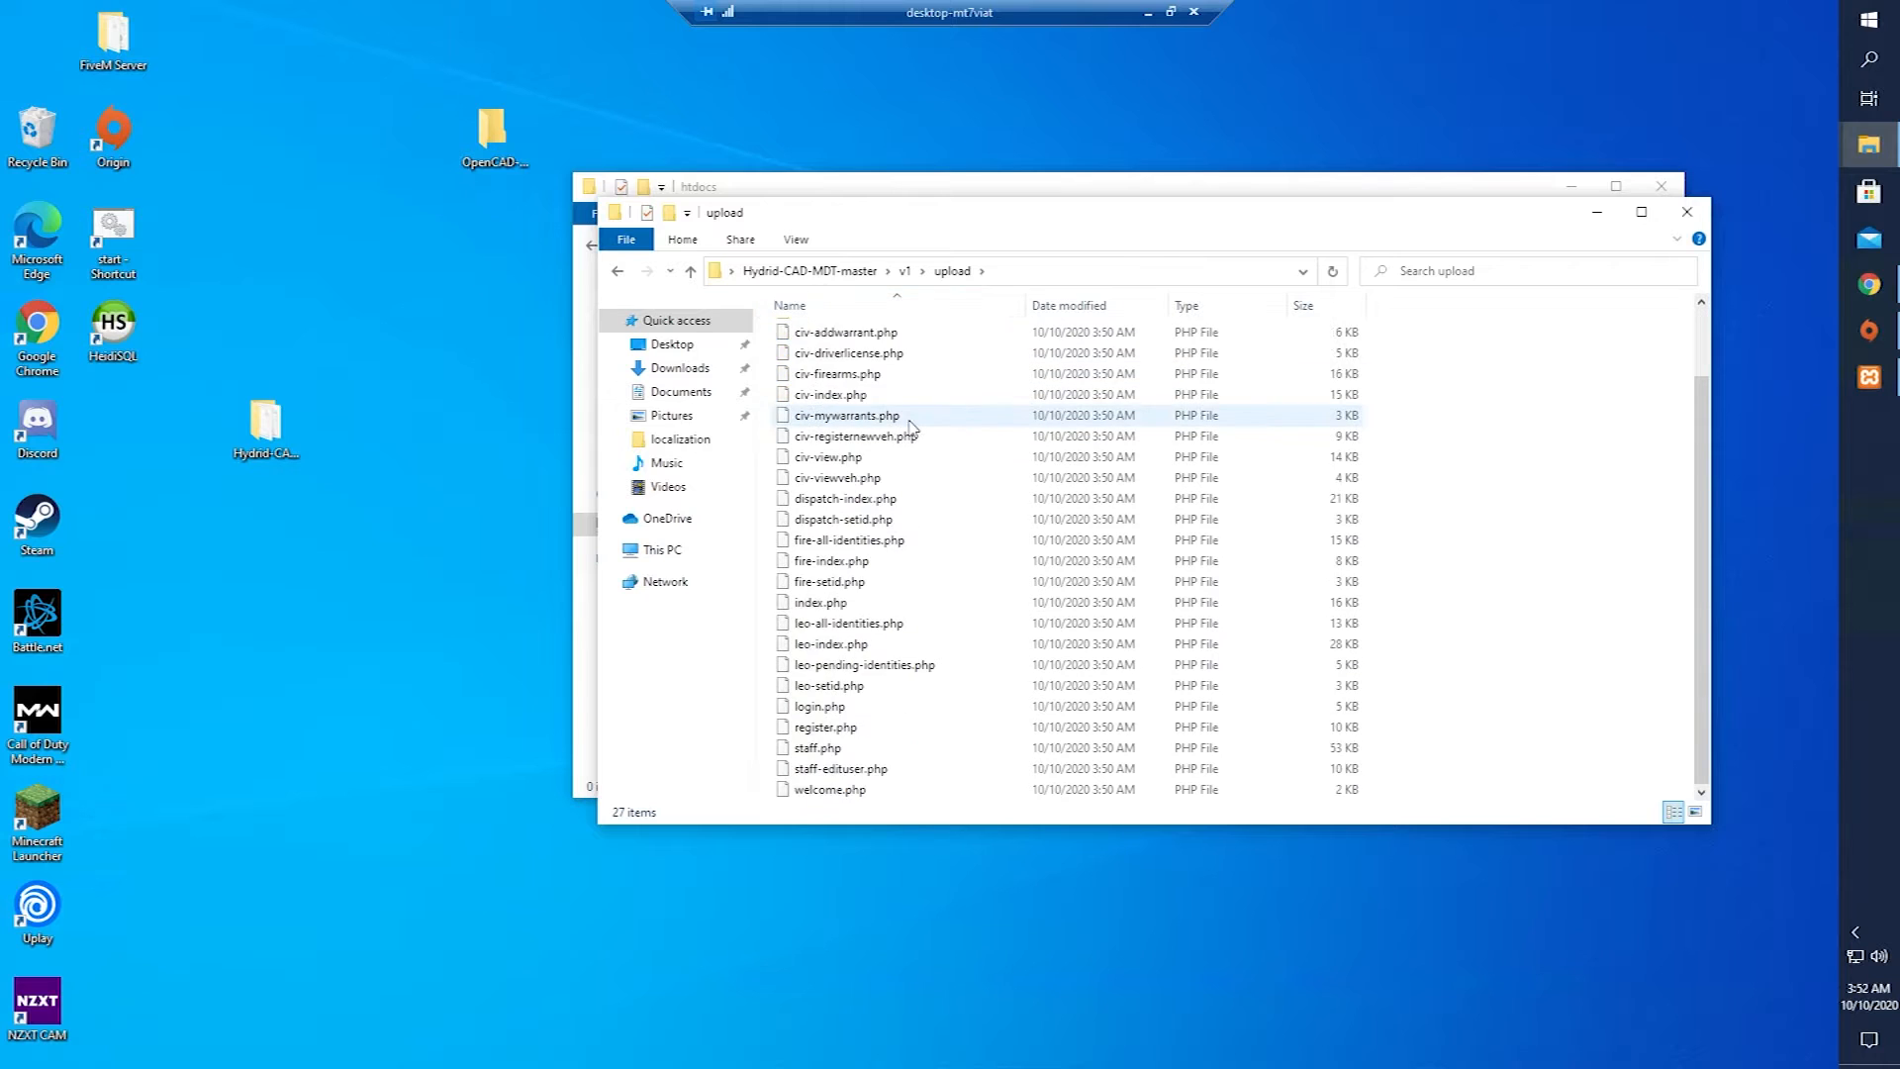
{"action": "scroll", "coordinate": [925, 564], "scroll_direction": "up", "scroll_amount": 1}
Move all 27 upload items into the C:\xampp\htdocs folder.
{"action": "left_click", "coordinate": [930, 574]}
{"action": "key", "text": "ctrl+a"}
{"action": "left_click_drag", "start_coordinate": [953, 220], "coordinate": [937, 768]}
{"action": "left_click_drag", "start_coordinate": [876, 943], "coordinate": [970, 613]}
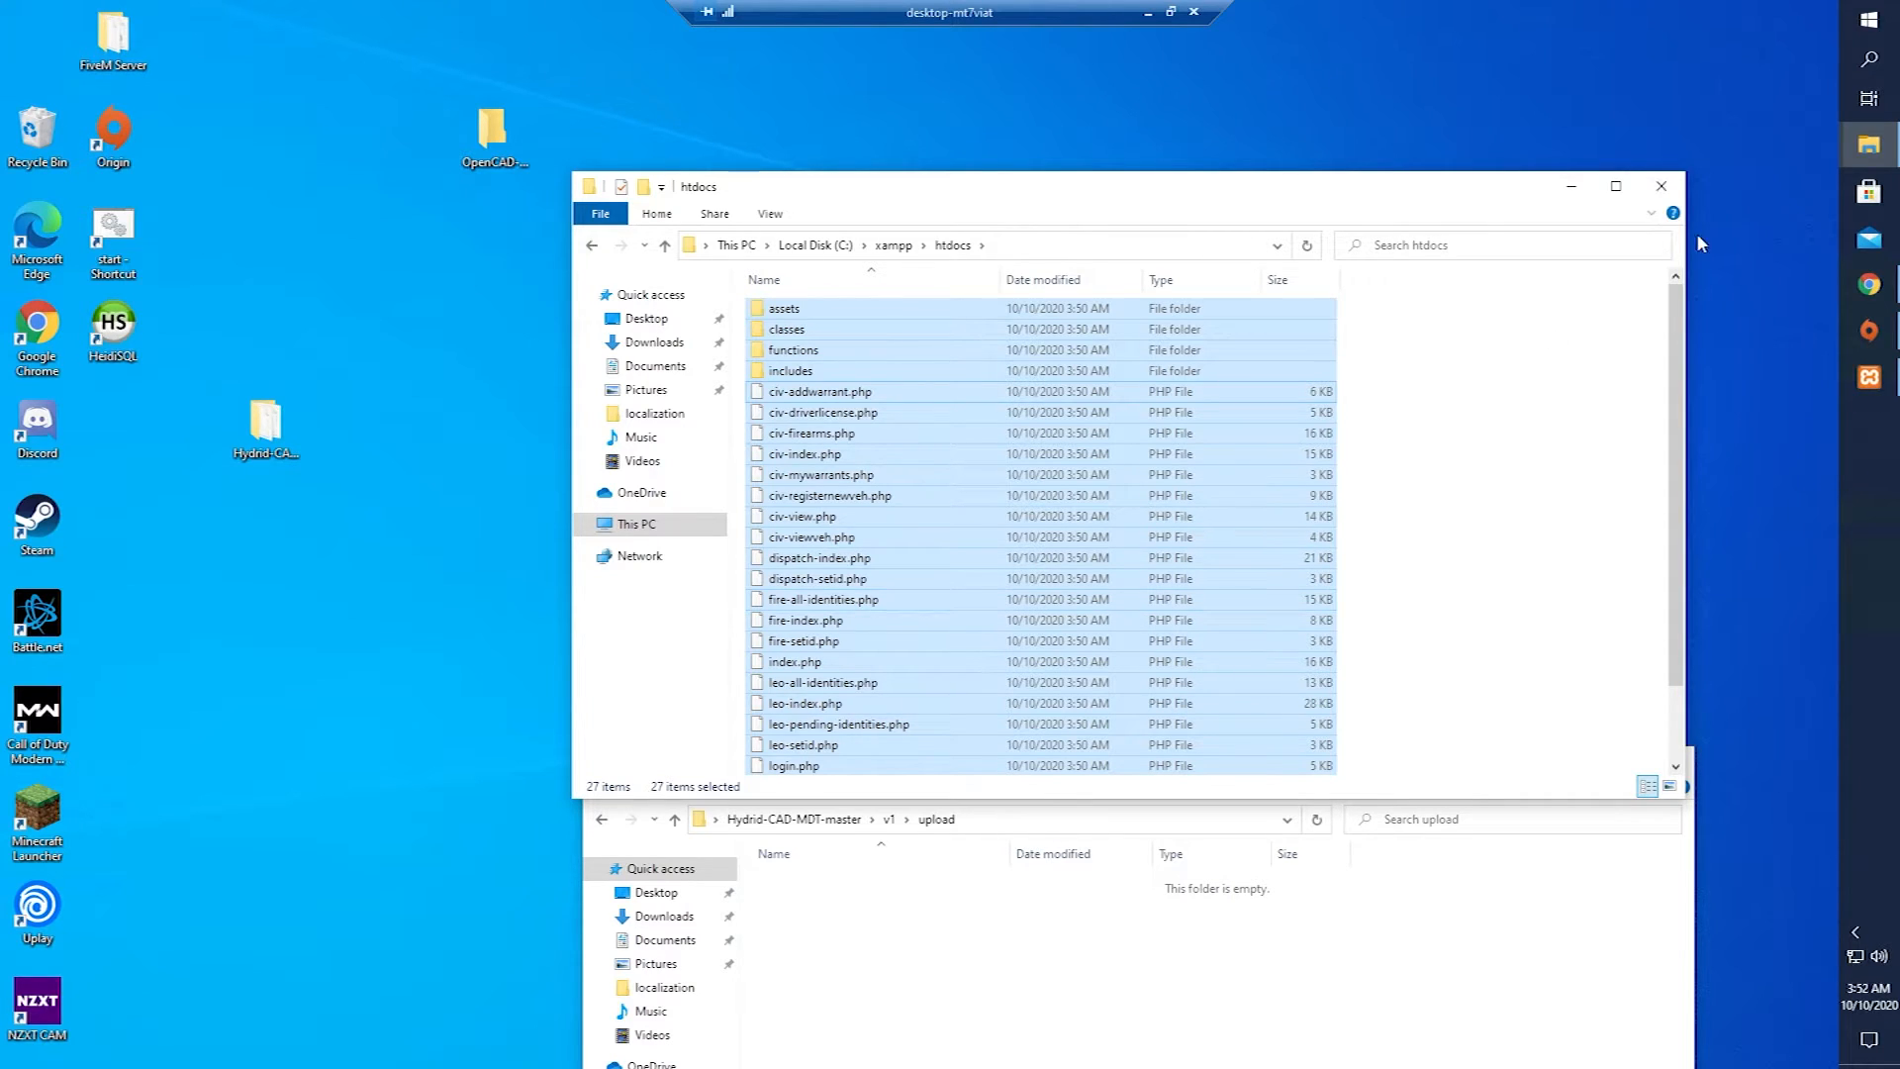
{"action": "left_click", "coordinate": [1868, 285]}
{"action": "left_click", "coordinate": [257, 52]}
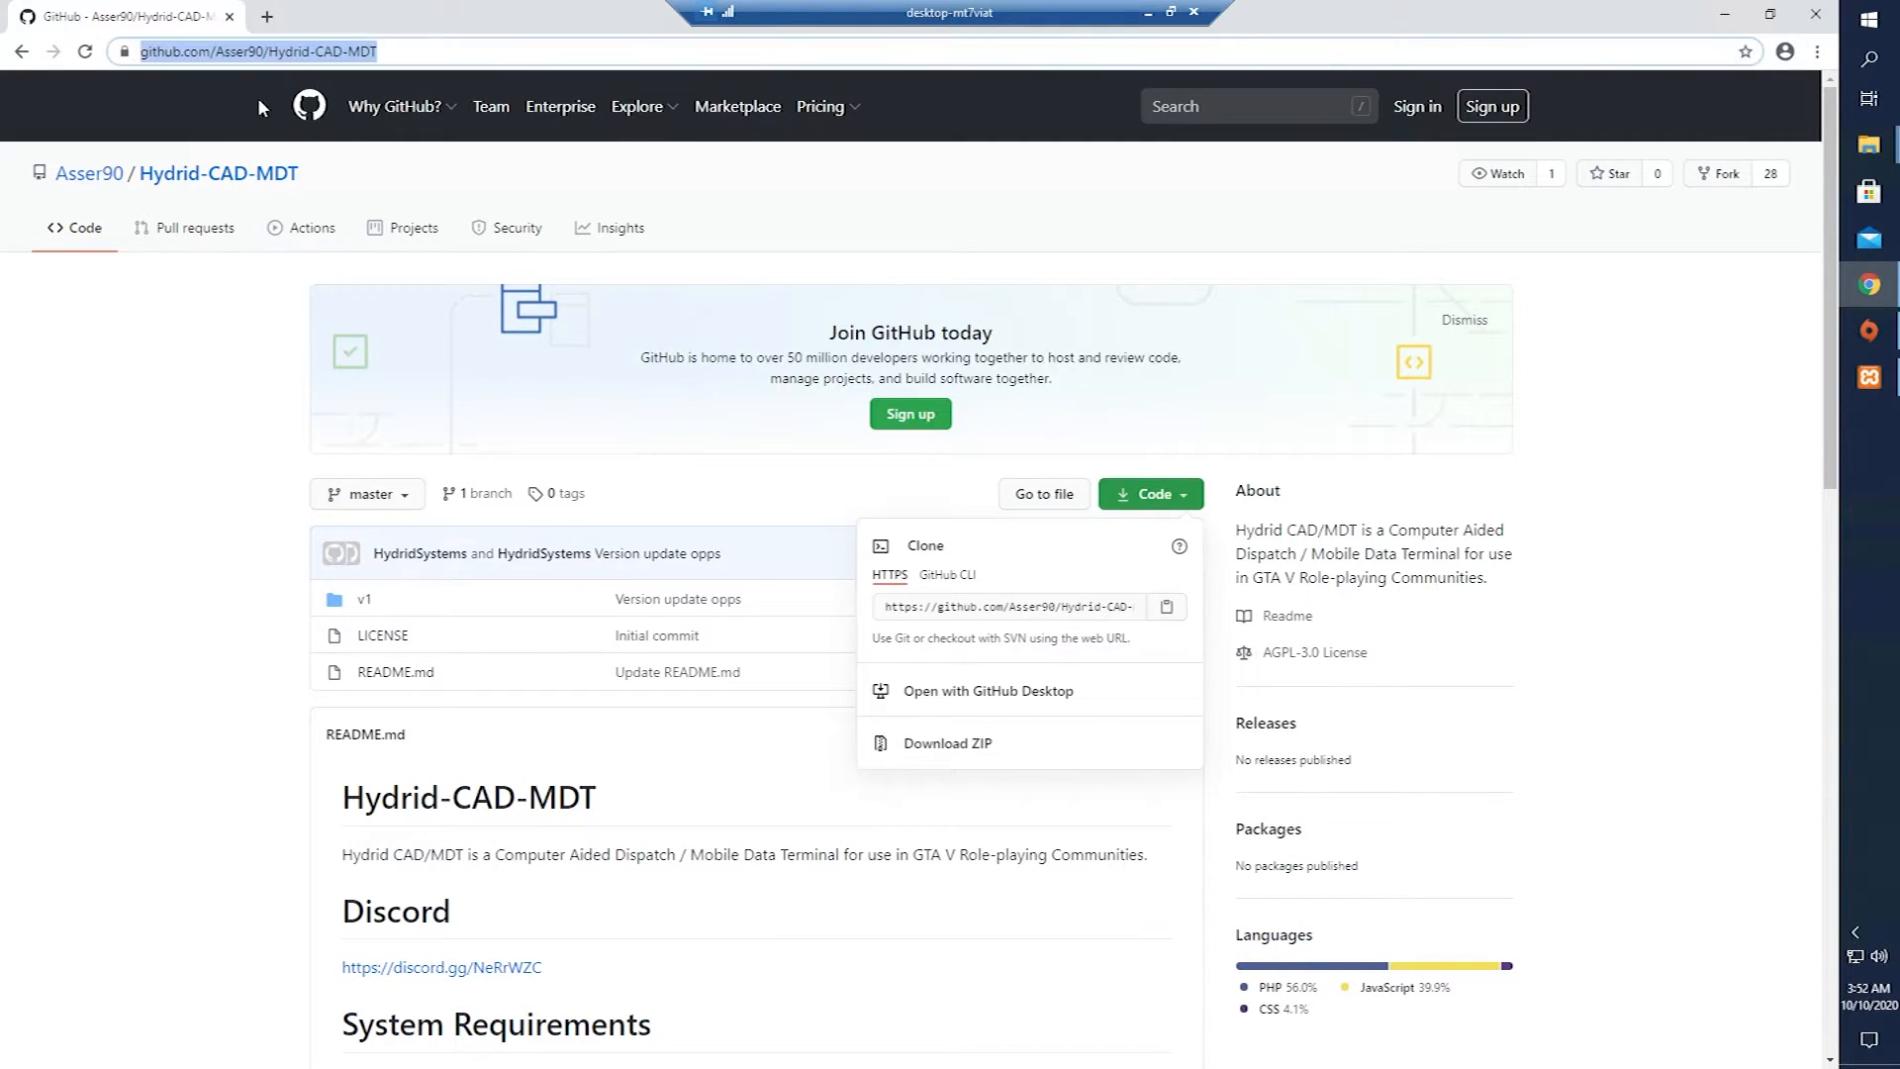
Load localhost, read the unknown database 'hydrid_v1' error, and minimize Chrome.
{"action": "type", "text": "localhost"}
{"action": "key", "text": "Return"}
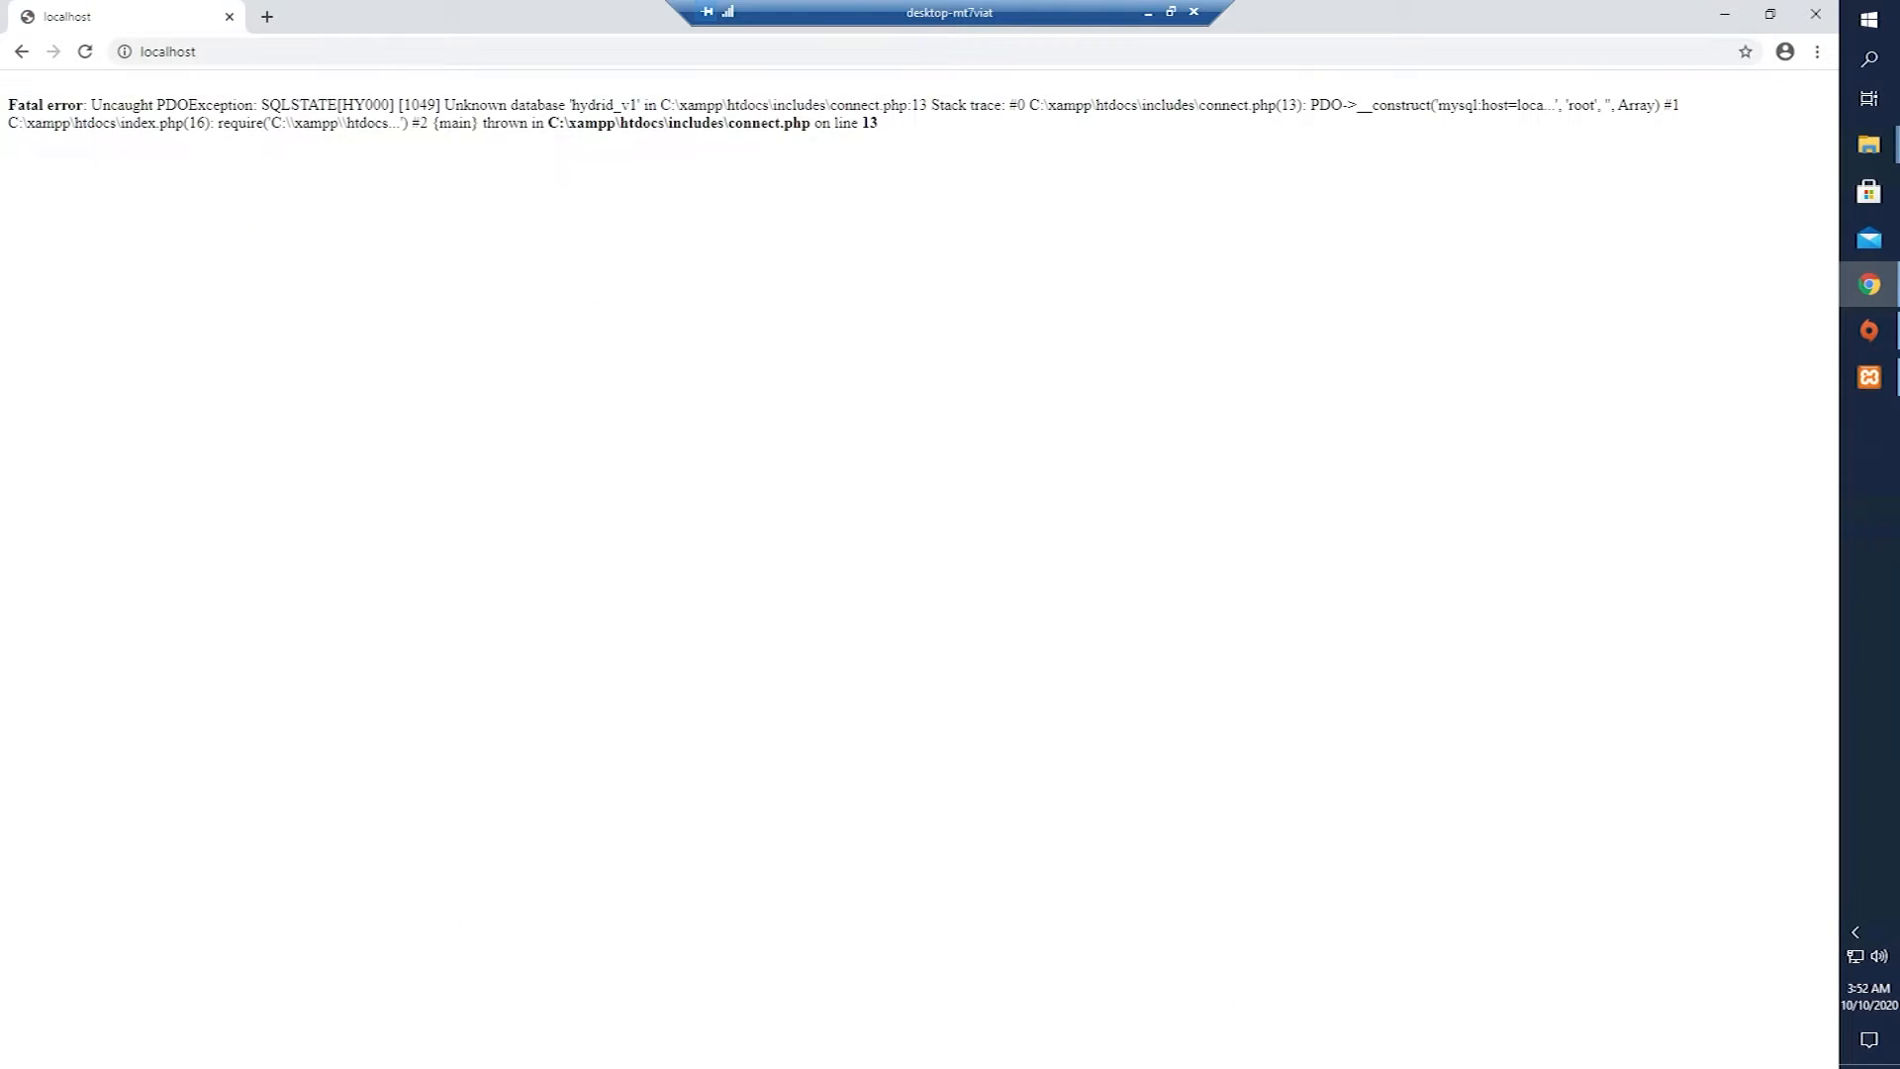
{"action": "left_click_drag", "start_coordinate": [20, 88], "coordinate": [786, 142]}
{"action": "left_click", "coordinate": [788, 144]}
{"action": "left_click", "coordinate": [1725, 14]}
{"action": "left_click_drag", "start_coordinate": [965, 205], "coordinate": [1049, 130]}
{"action": "left_click_drag", "start_coordinate": [940, 760], "coordinate": [908, 660]}
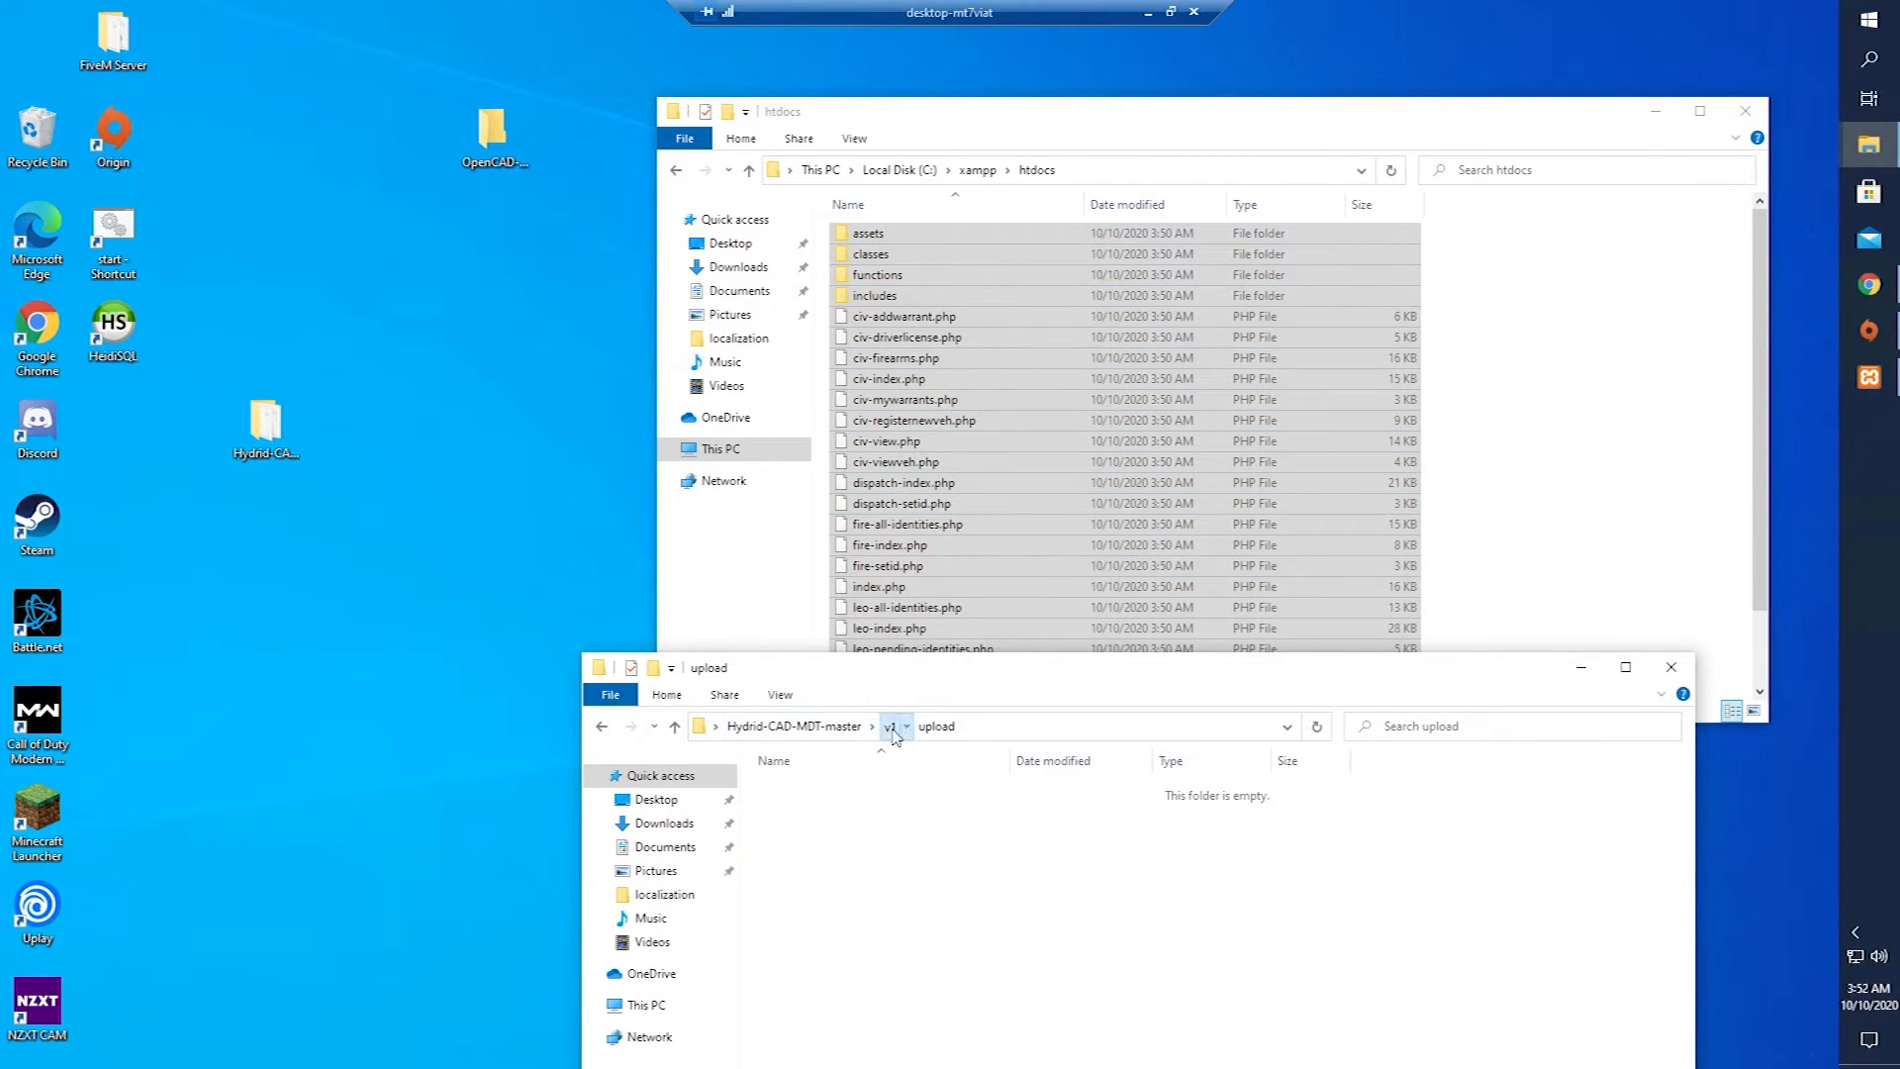
Move hydrid.sql from the v1 folder to the desktop and open it in HeidiSQL.
{"action": "left_click", "coordinate": [889, 727]}
{"action": "left_click_drag", "start_coordinate": [839, 816], "coordinate": [582, 635]}
{"action": "left_click", "coordinate": [836, 811]}
{"action": "left_click_drag", "start_coordinate": [836, 811], "coordinate": [415, 606]}
{"action": "double_click", "coordinate": [418, 610]}
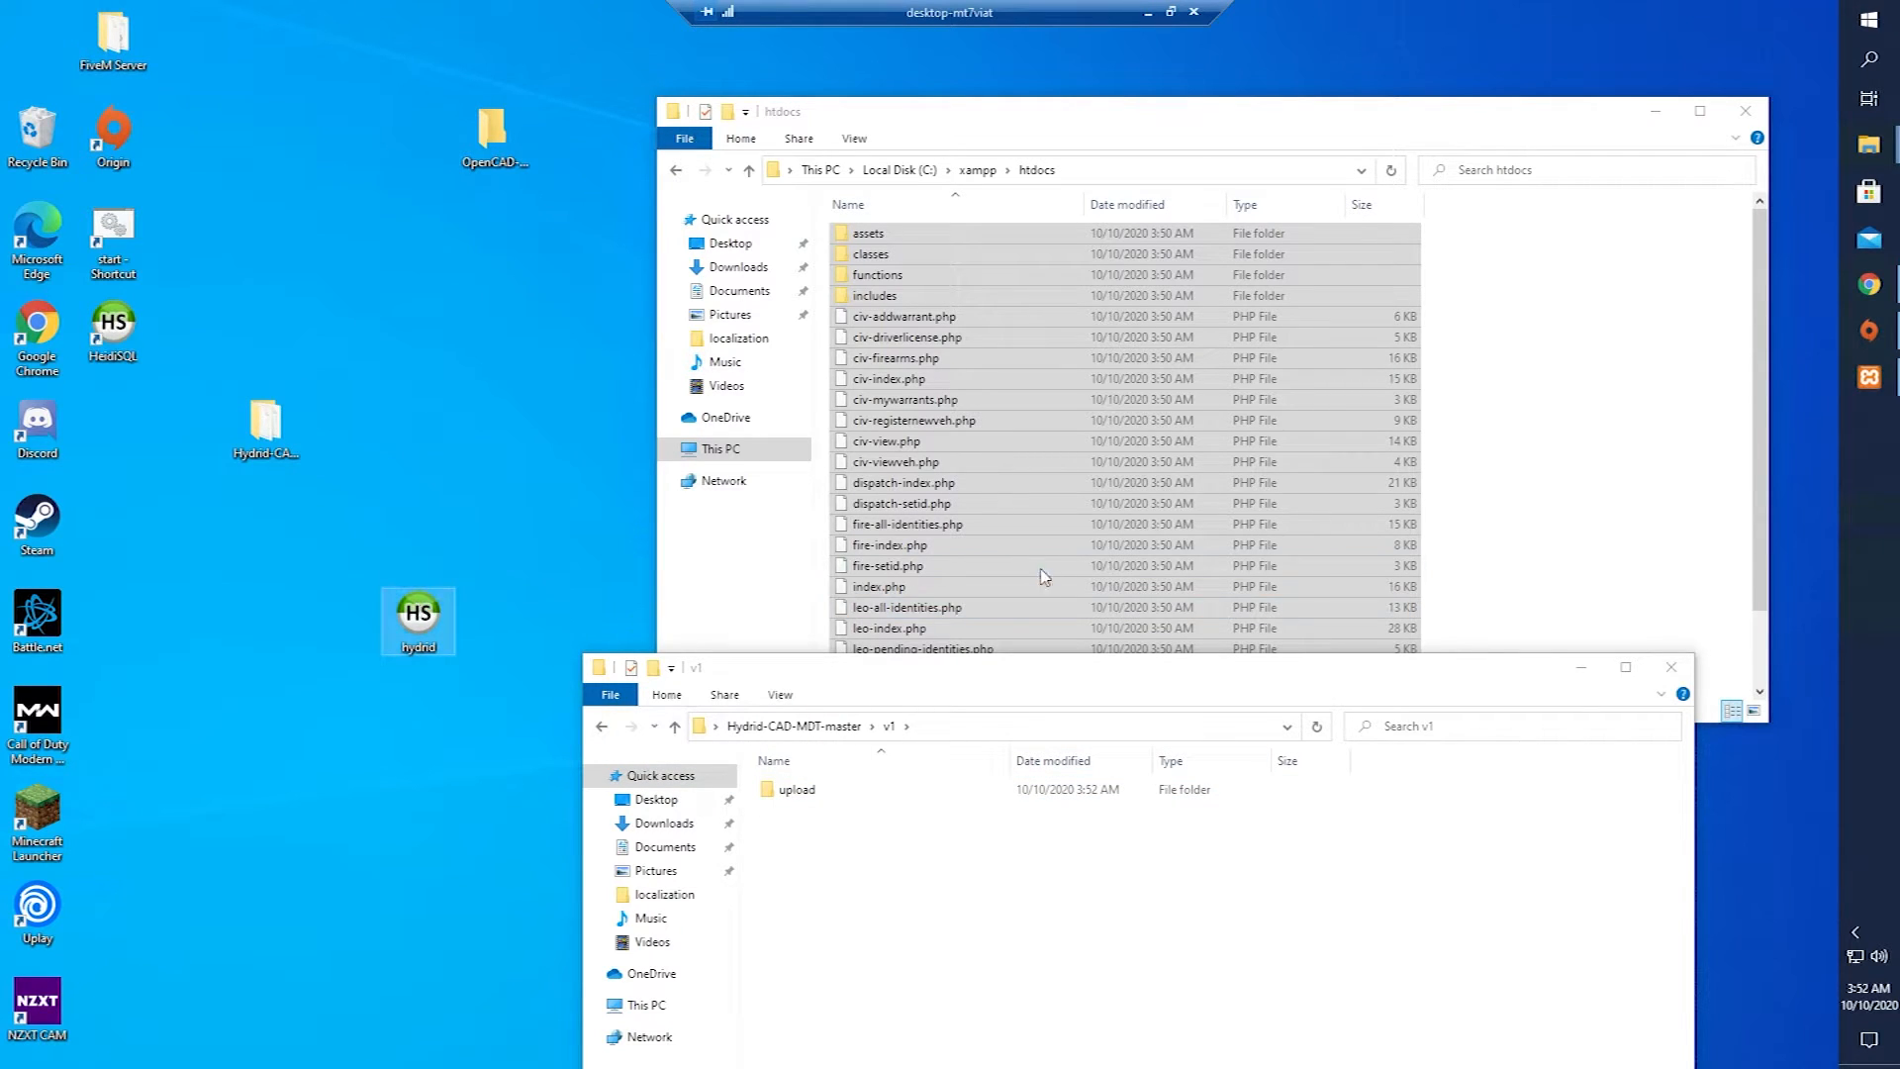
{"action": "left_click", "coordinate": [1067, 568]}
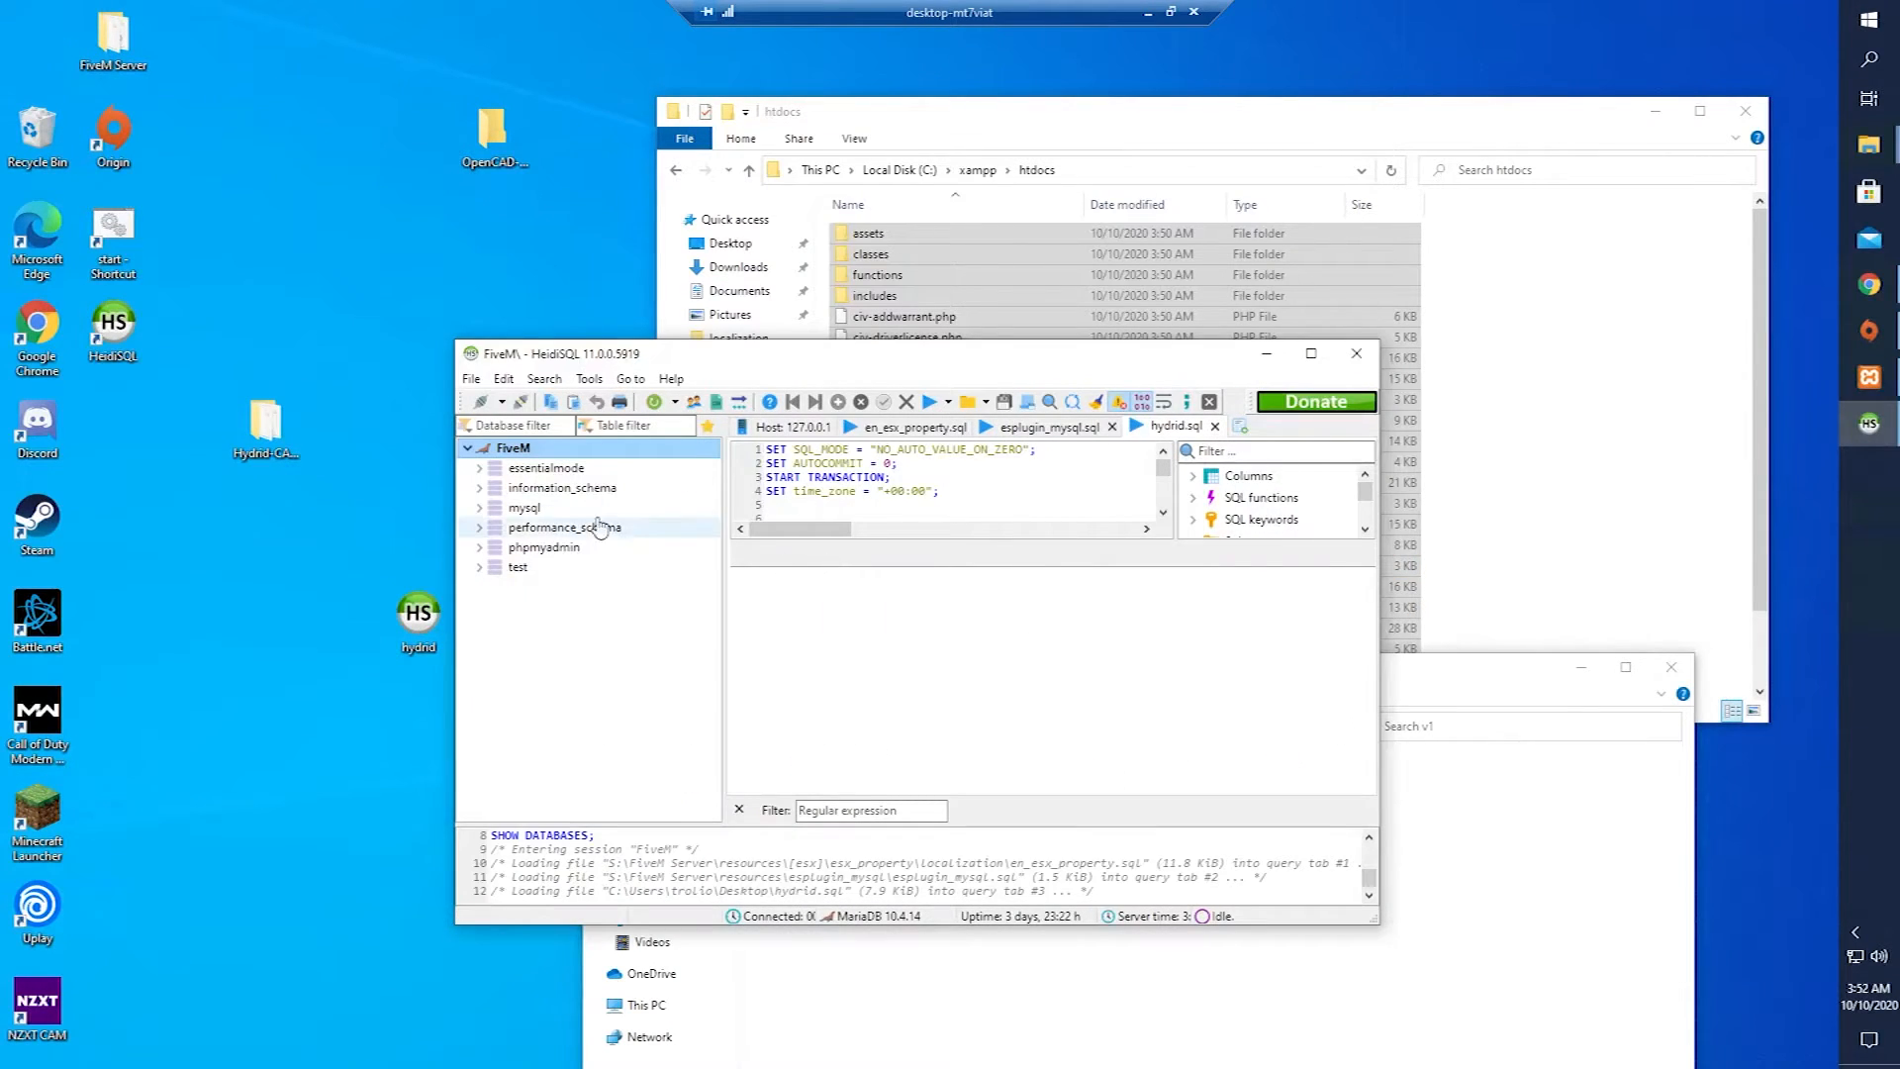
Create a new database named cad on the FiveM server.
{"action": "right_click", "coordinate": [564, 648]}
{"action": "right_click", "coordinate": [515, 450]}
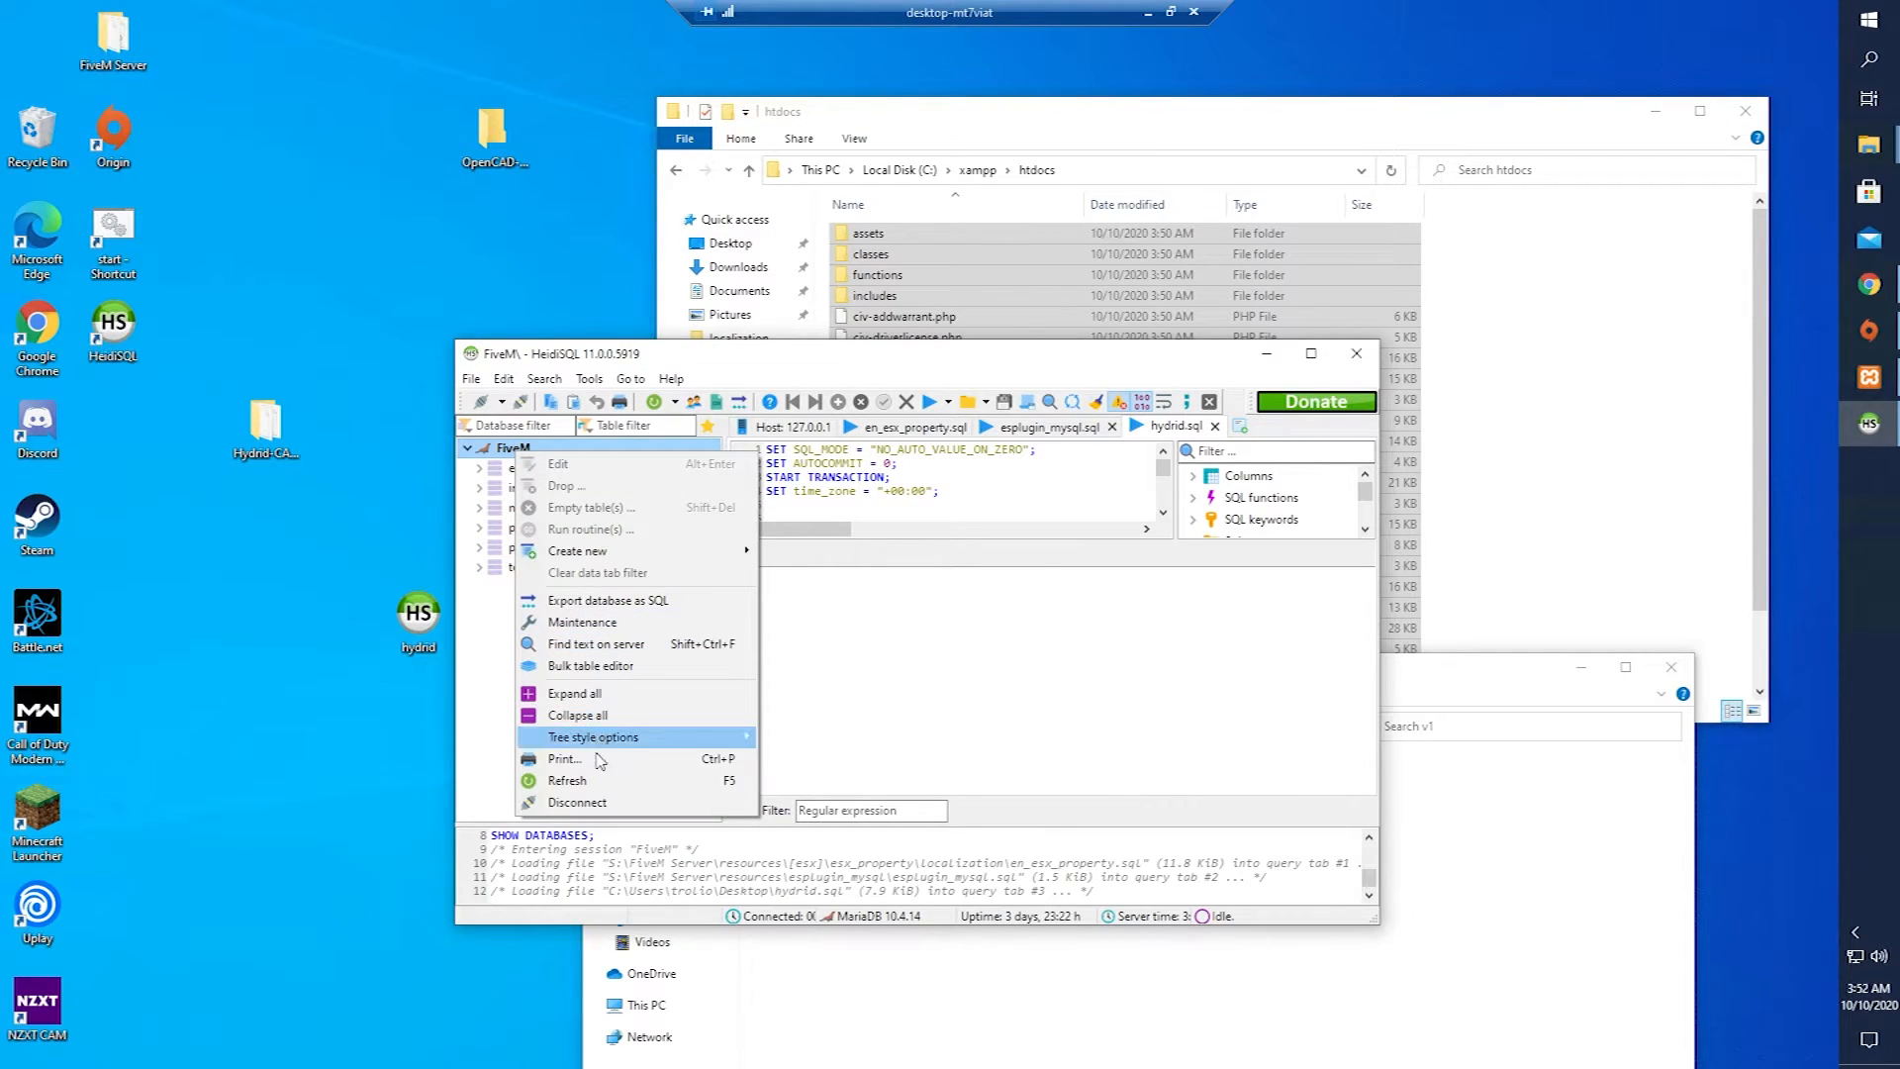
{"action": "mouse_move", "coordinate": [594, 551]}
{"action": "left_click", "coordinate": [846, 551]}
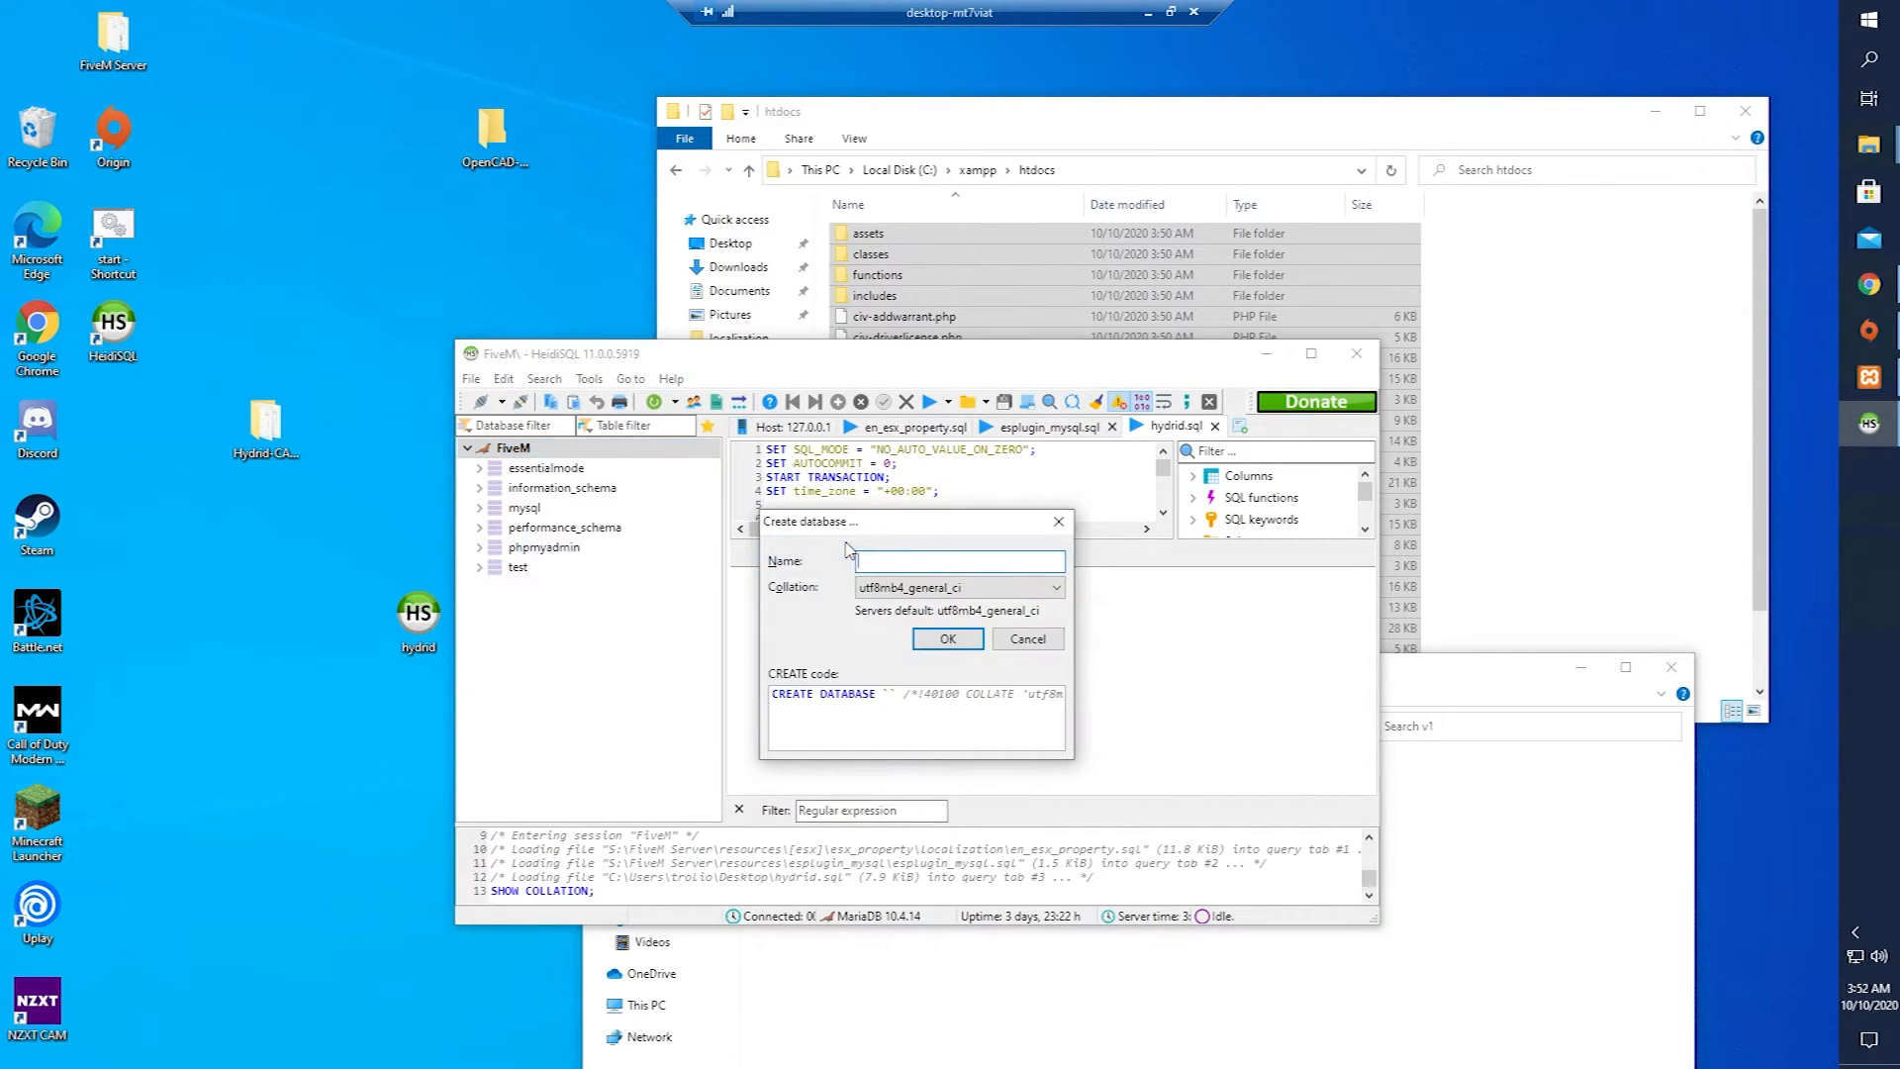
{"action": "type", "text": "cad"}
{"action": "key", "text": "Return"}
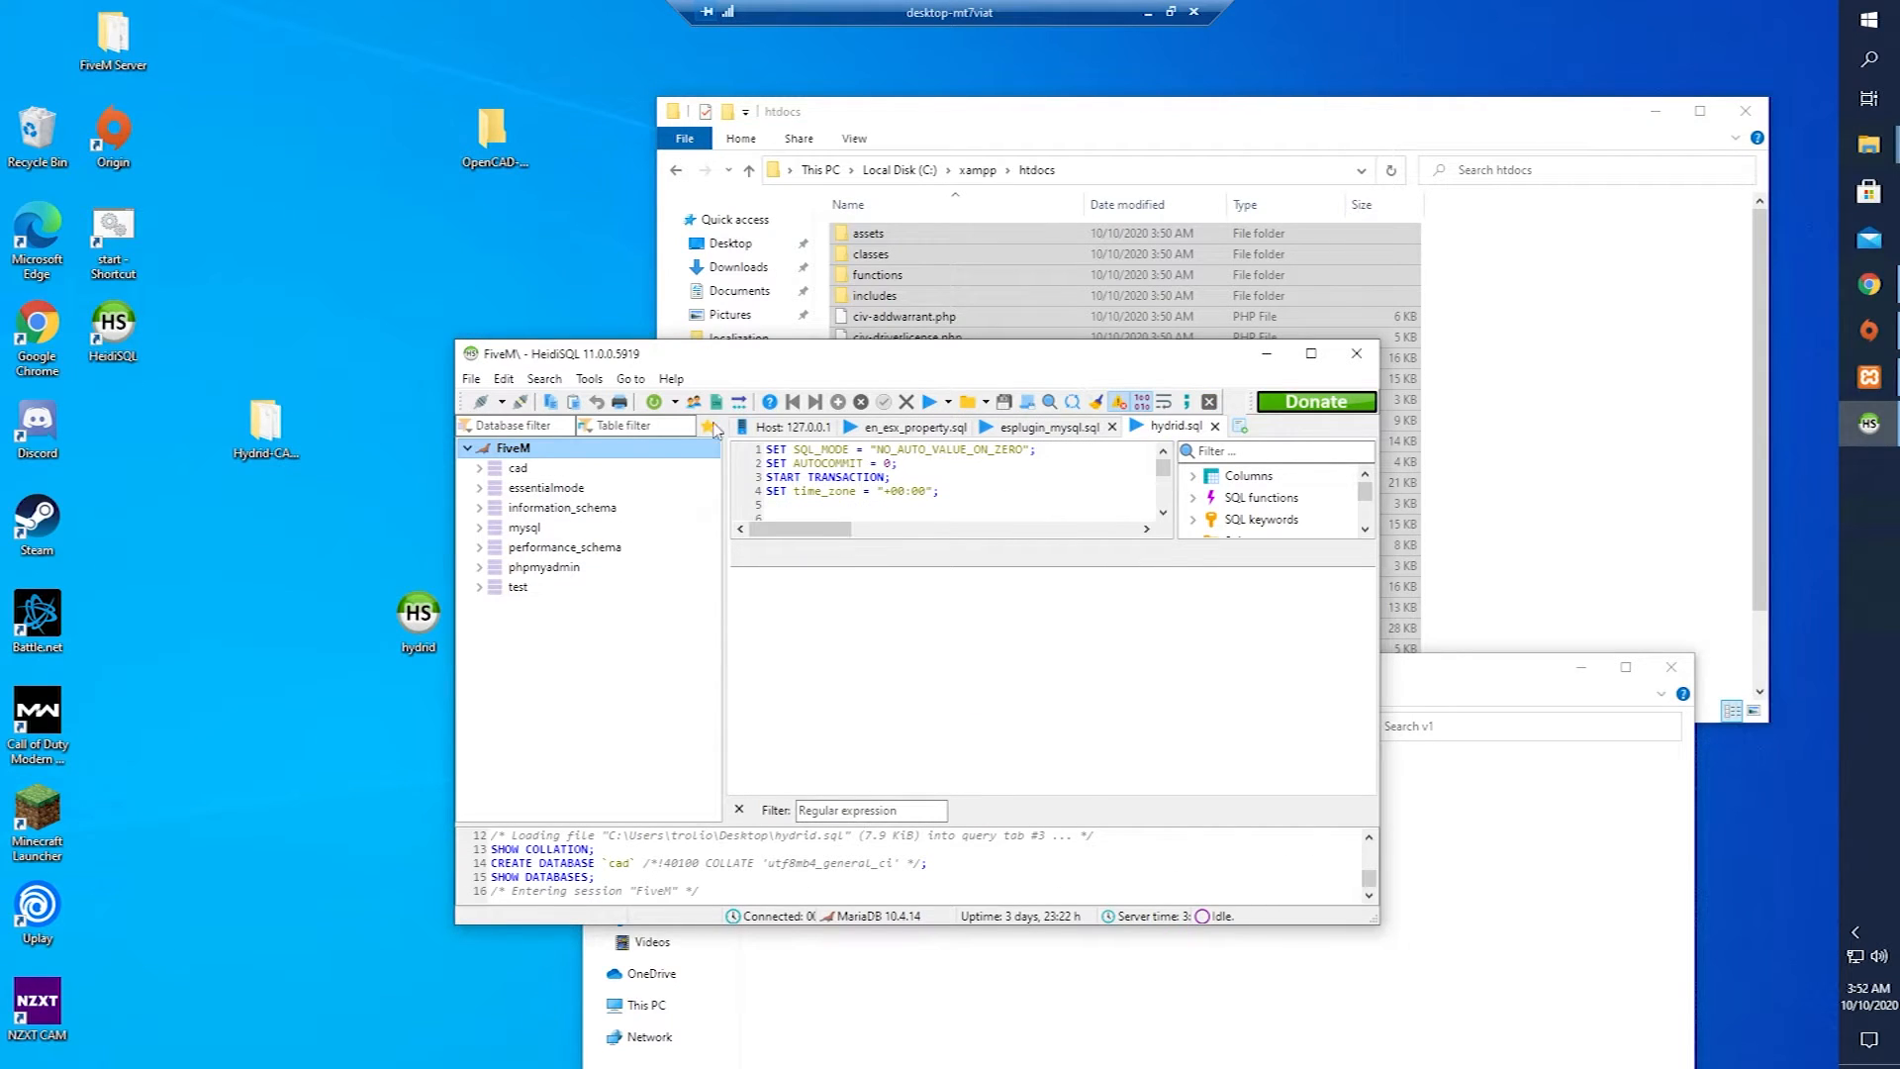
Select the cad database and execute the hydrid.sql script against it.
{"action": "left_click", "coordinate": [518, 468]}
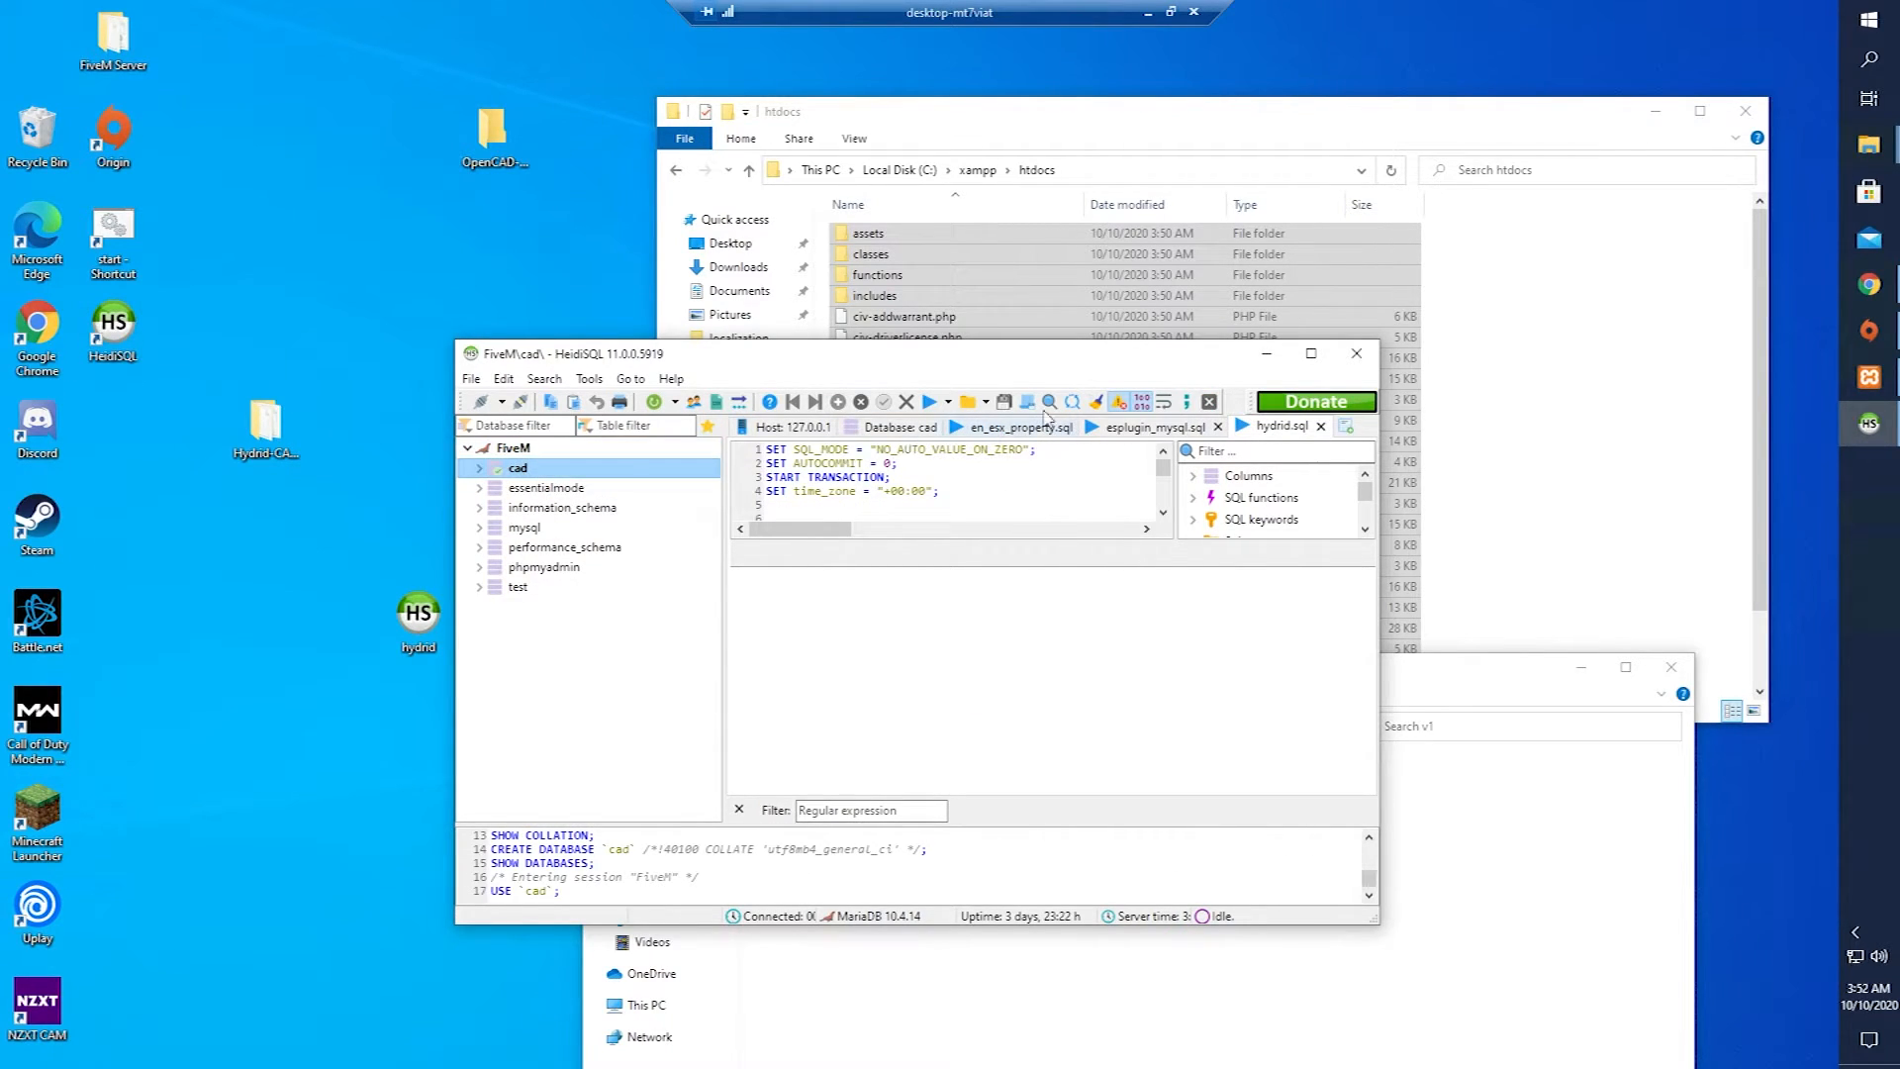
{"action": "left_click", "coordinate": [928, 401]}
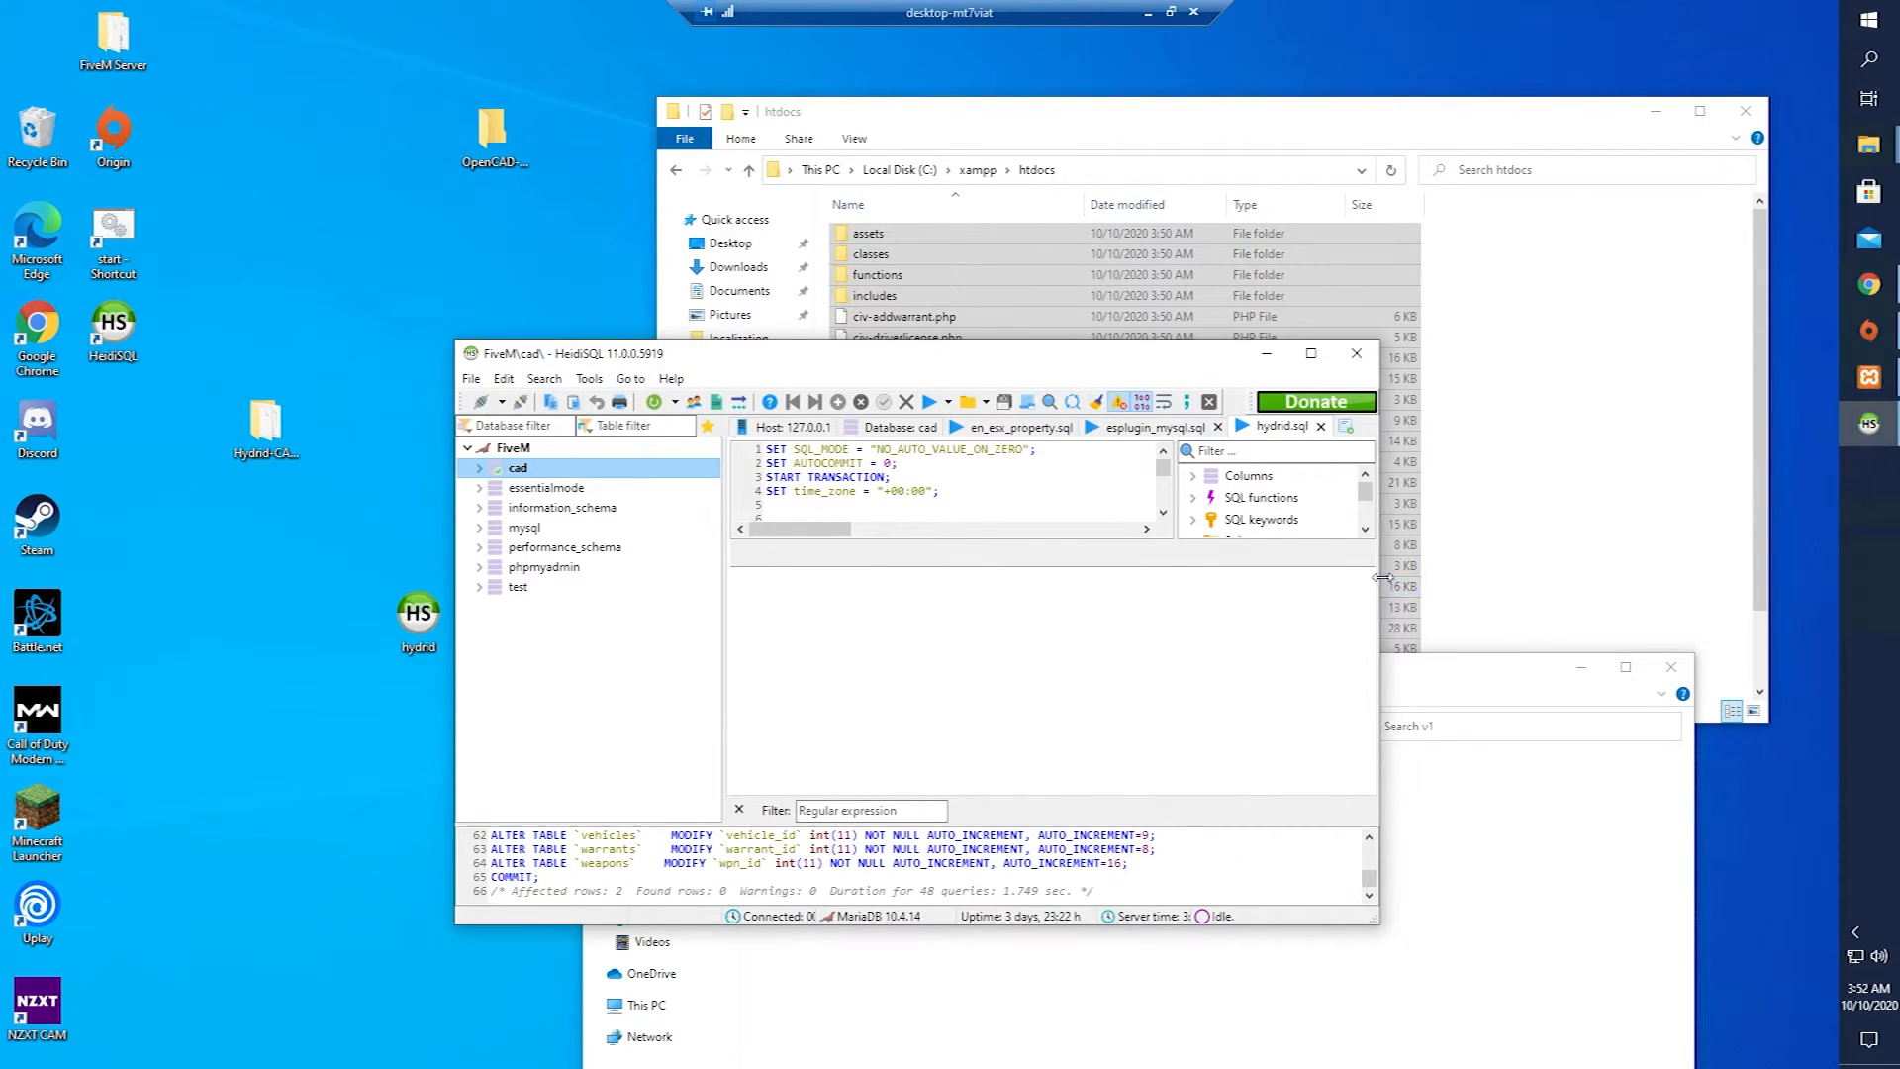
{"action": "left_click", "coordinate": [1868, 284]}
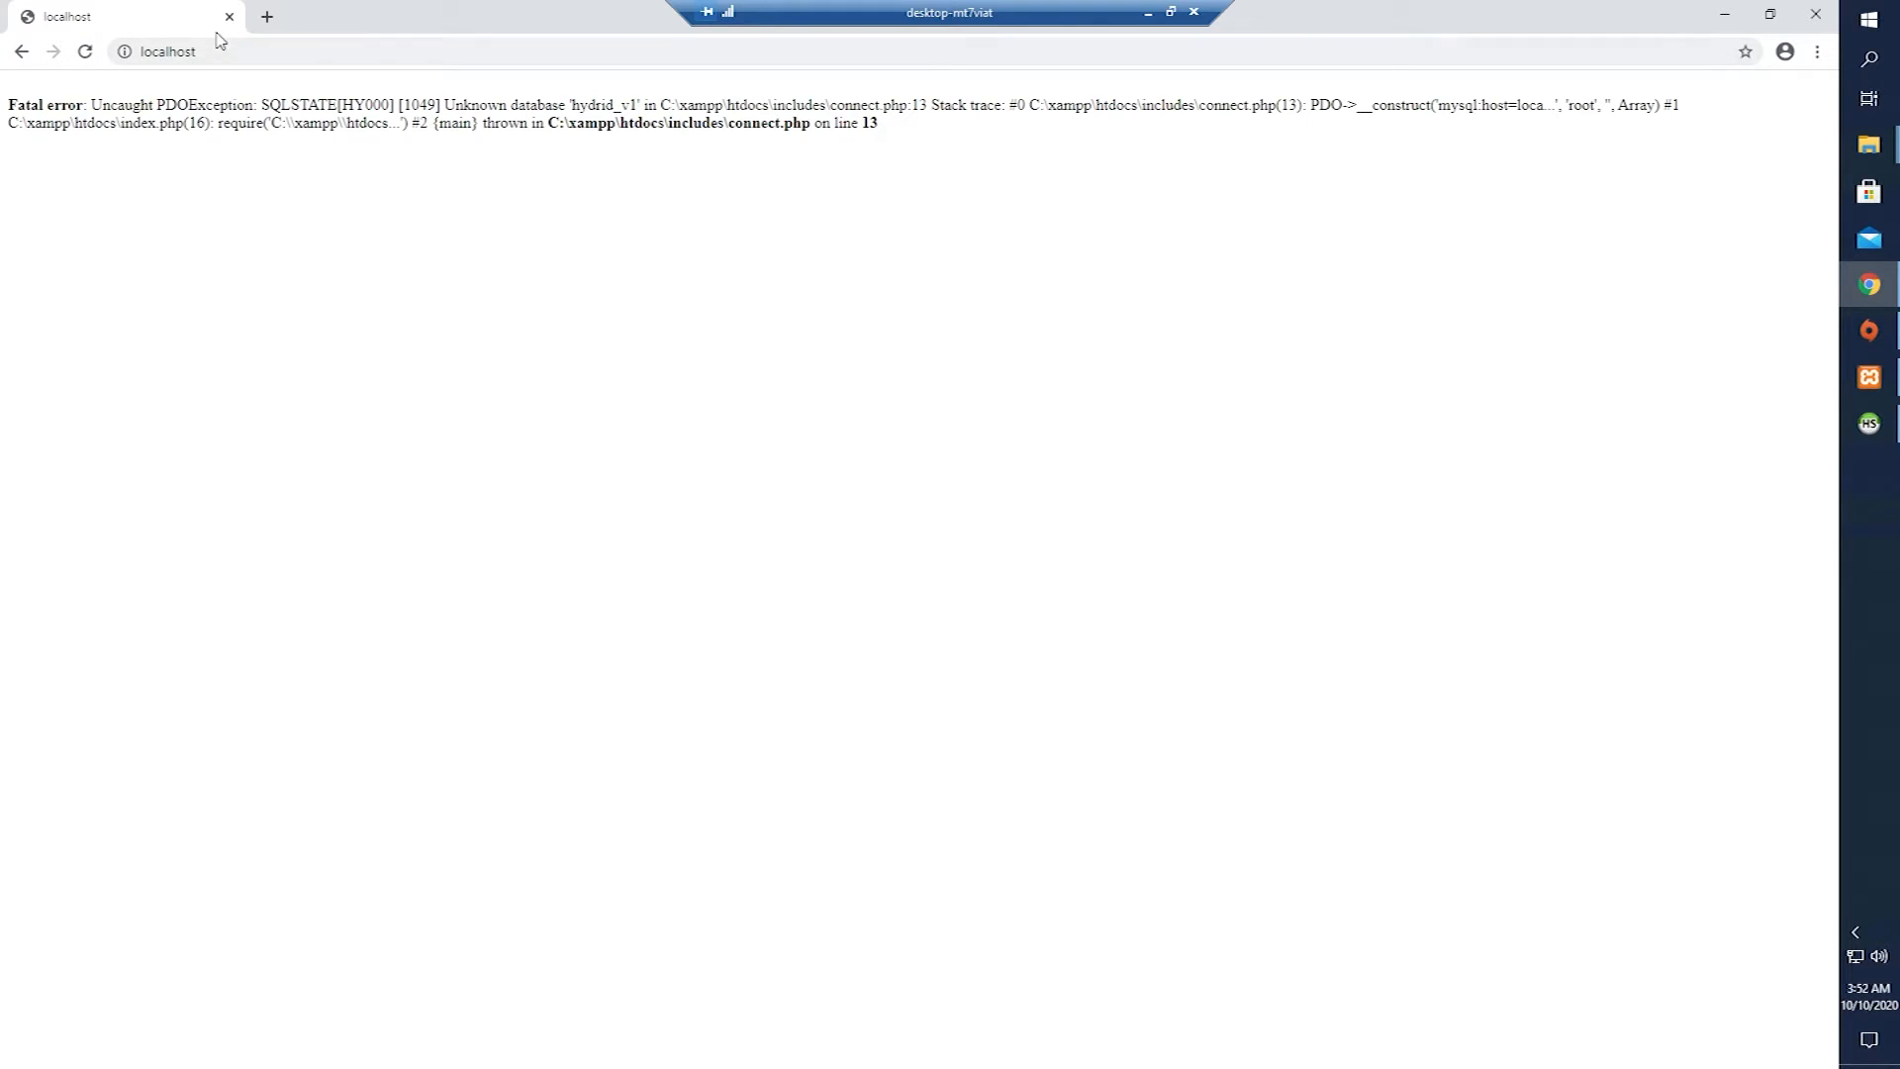
Reload localhost in a fresh browser tab.
{"action": "left_click", "coordinate": [266, 16]}
{"action": "left_click", "coordinate": [230, 16]}
{"action": "type", "text": "l"}
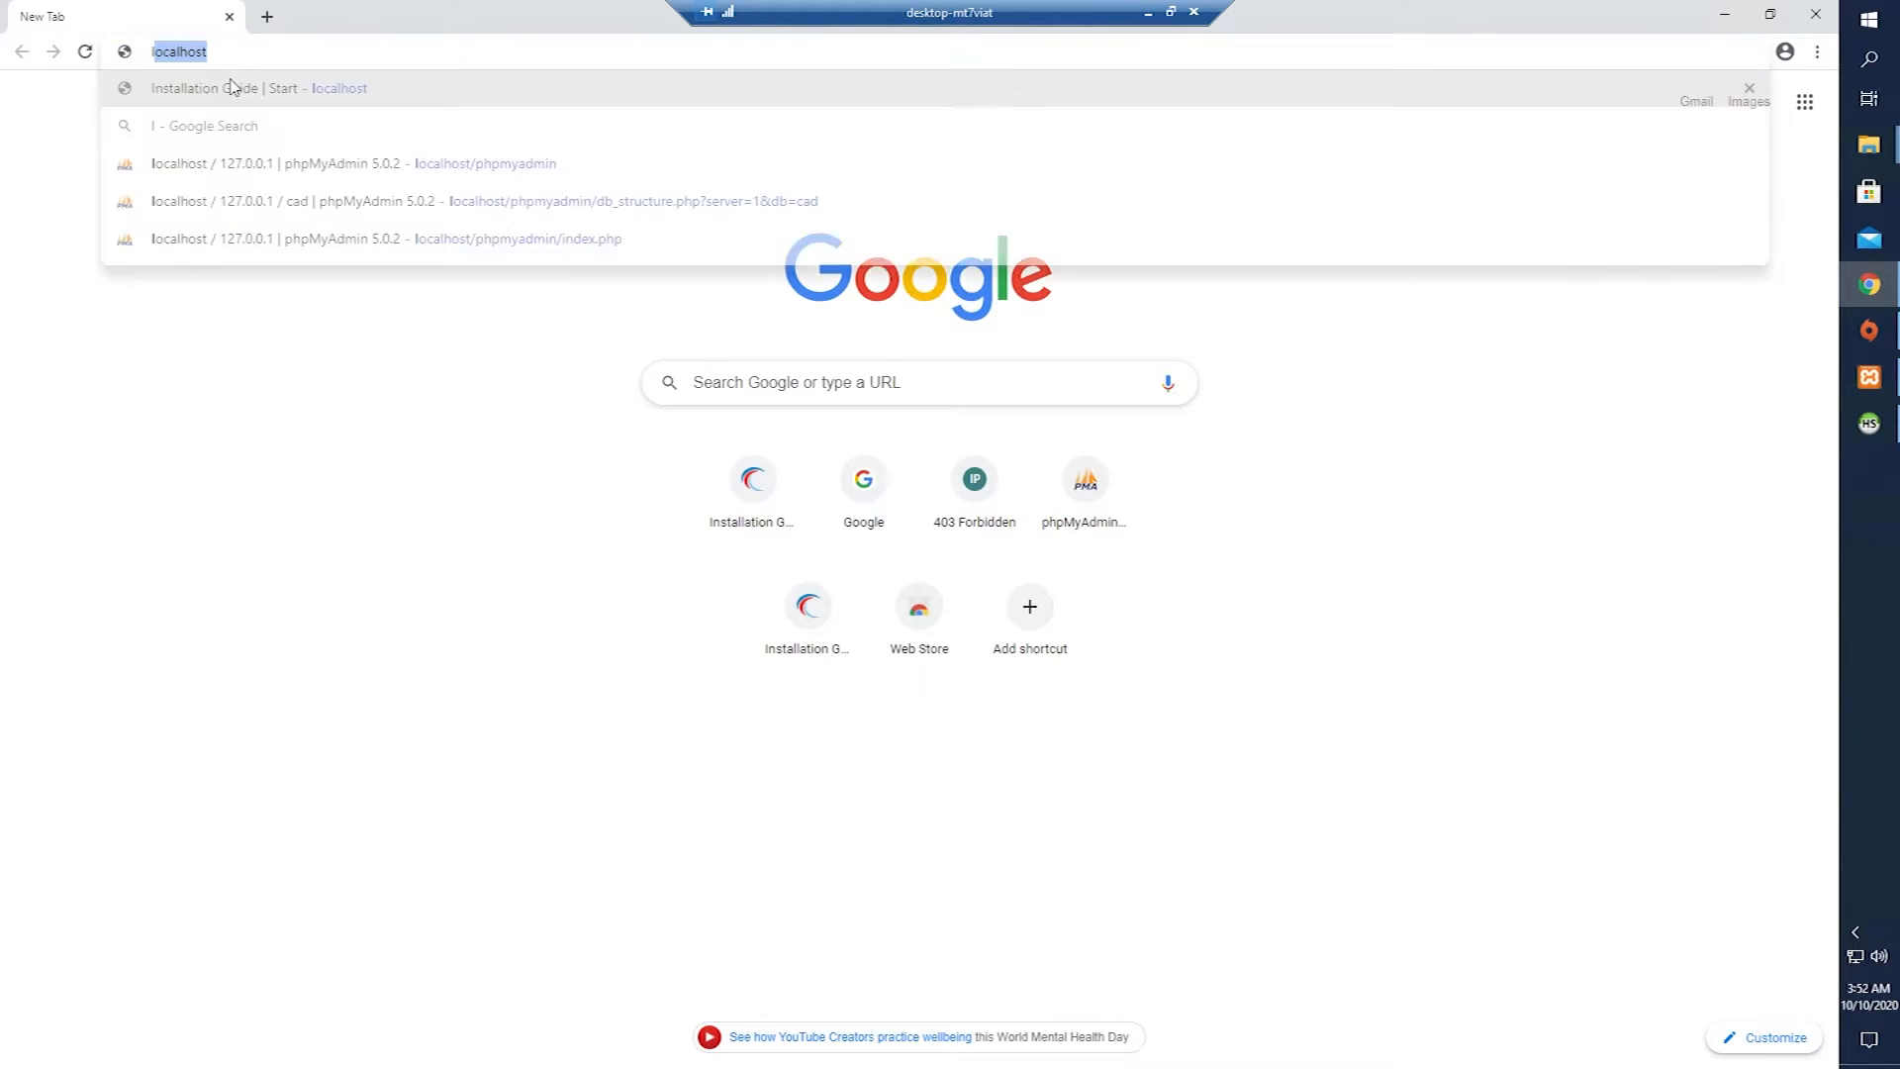
{"action": "key", "text": "Return"}
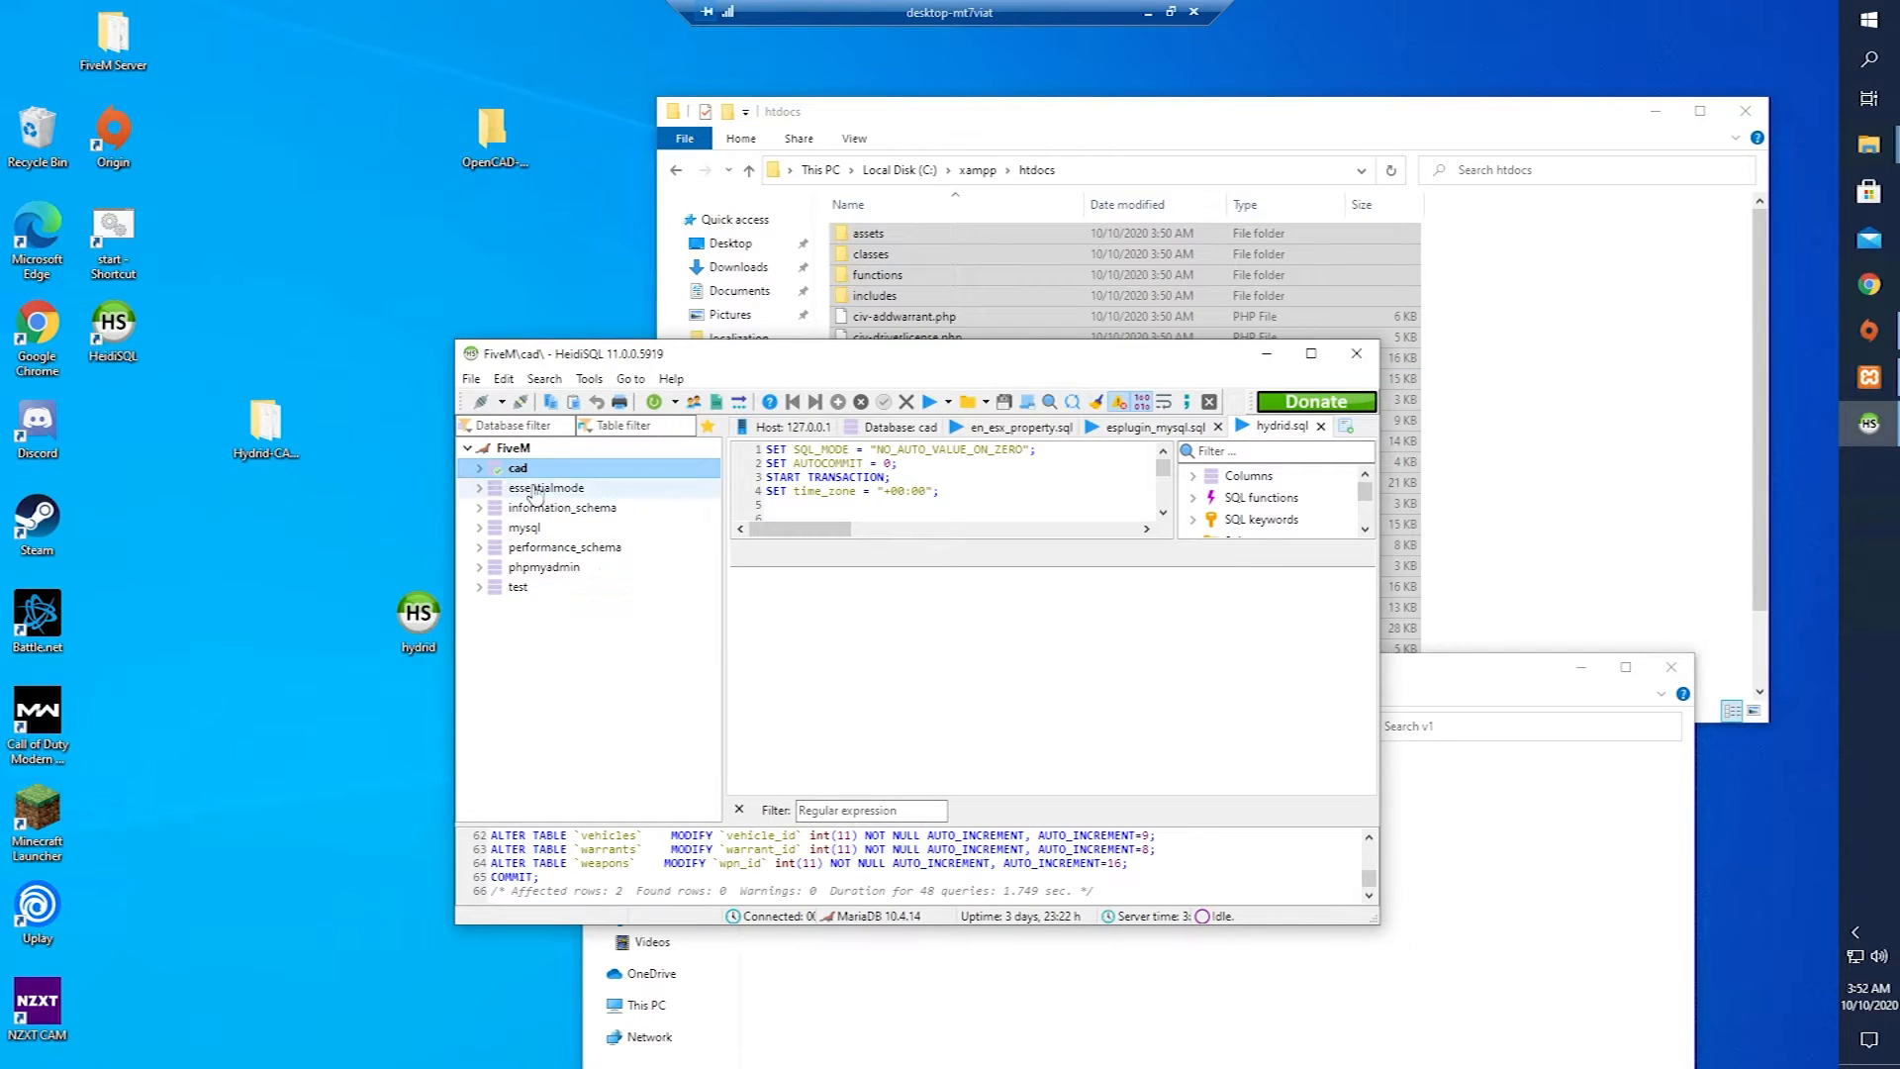
Refresh the FiveM server's database list in HeidiSQL, then close HeidiSQL.
{"action": "right_click", "coordinate": [505, 448]}
{"action": "left_click", "coordinate": [557, 773]}
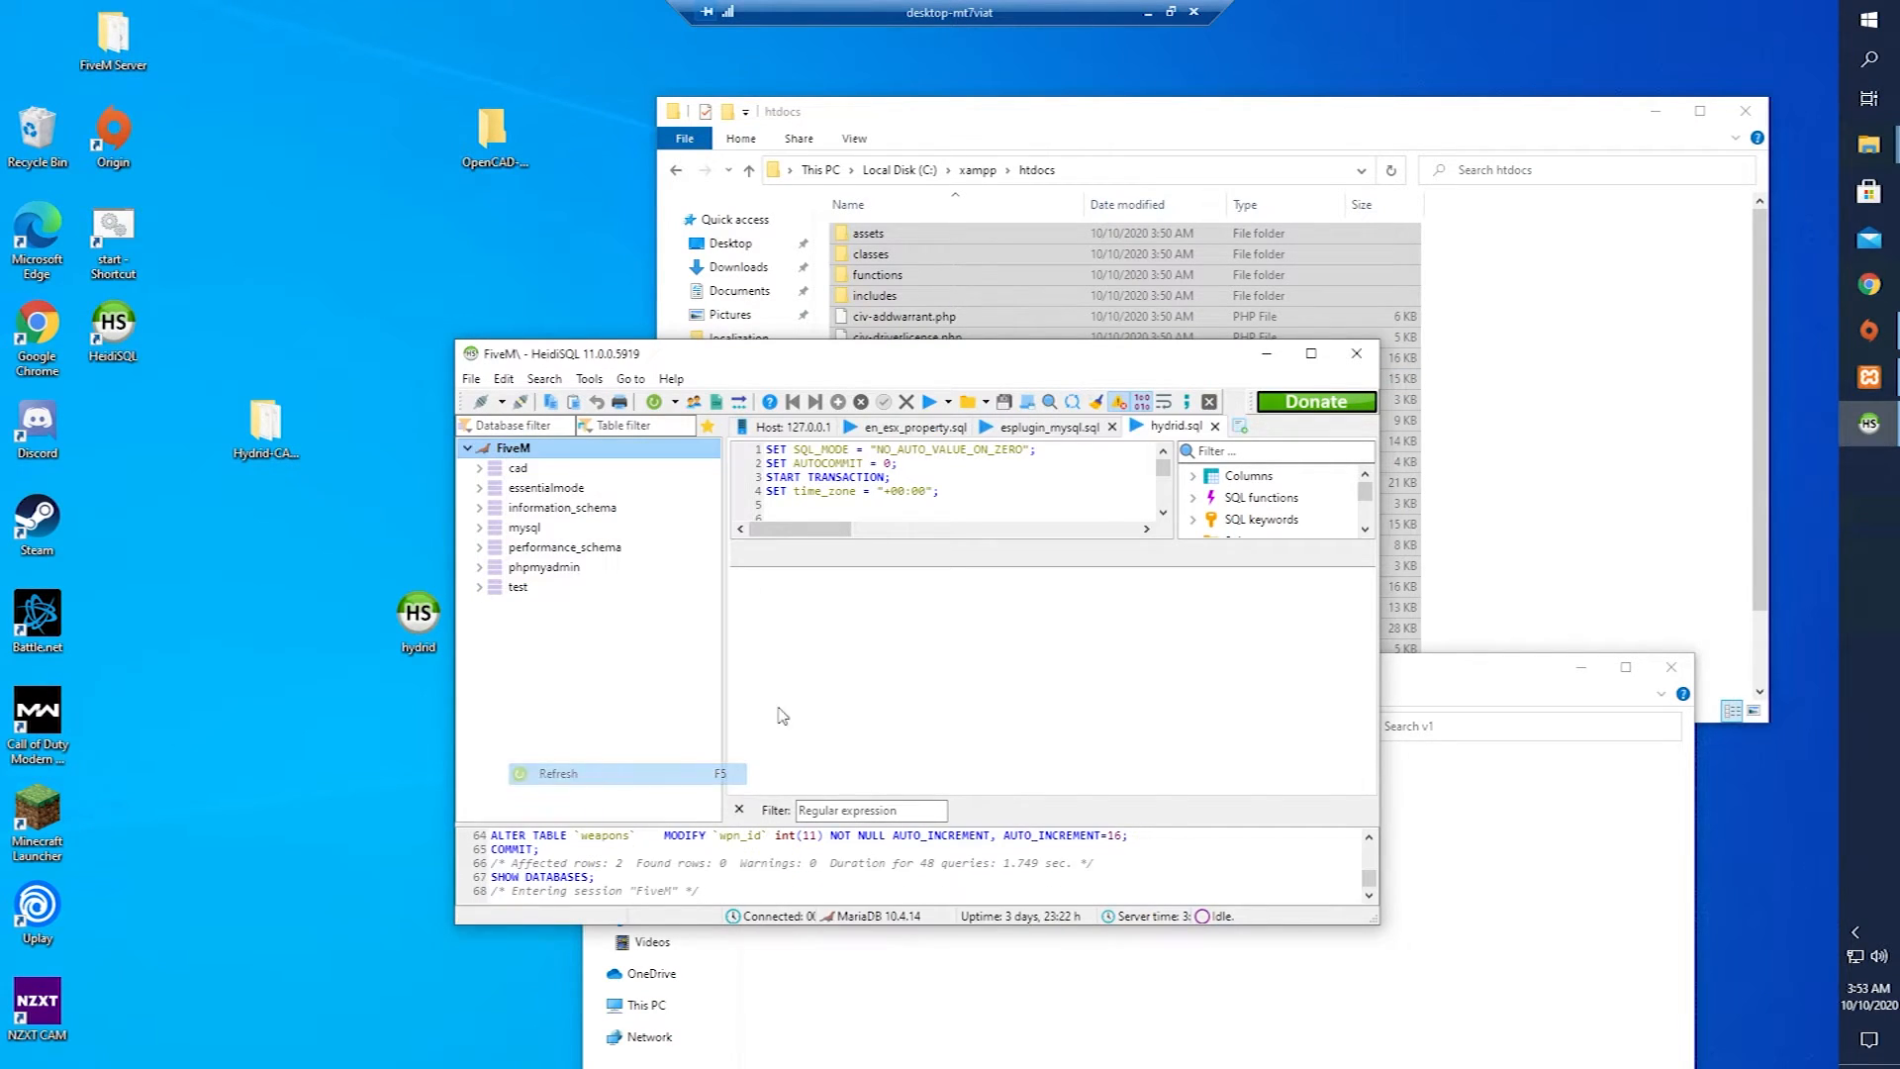
{"action": "left_click", "coordinate": [1356, 353]}
Reopen the browser on localhost and read the hydrid_v1 connect.php error.
{"action": "left_click", "coordinate": [1868, 285]}
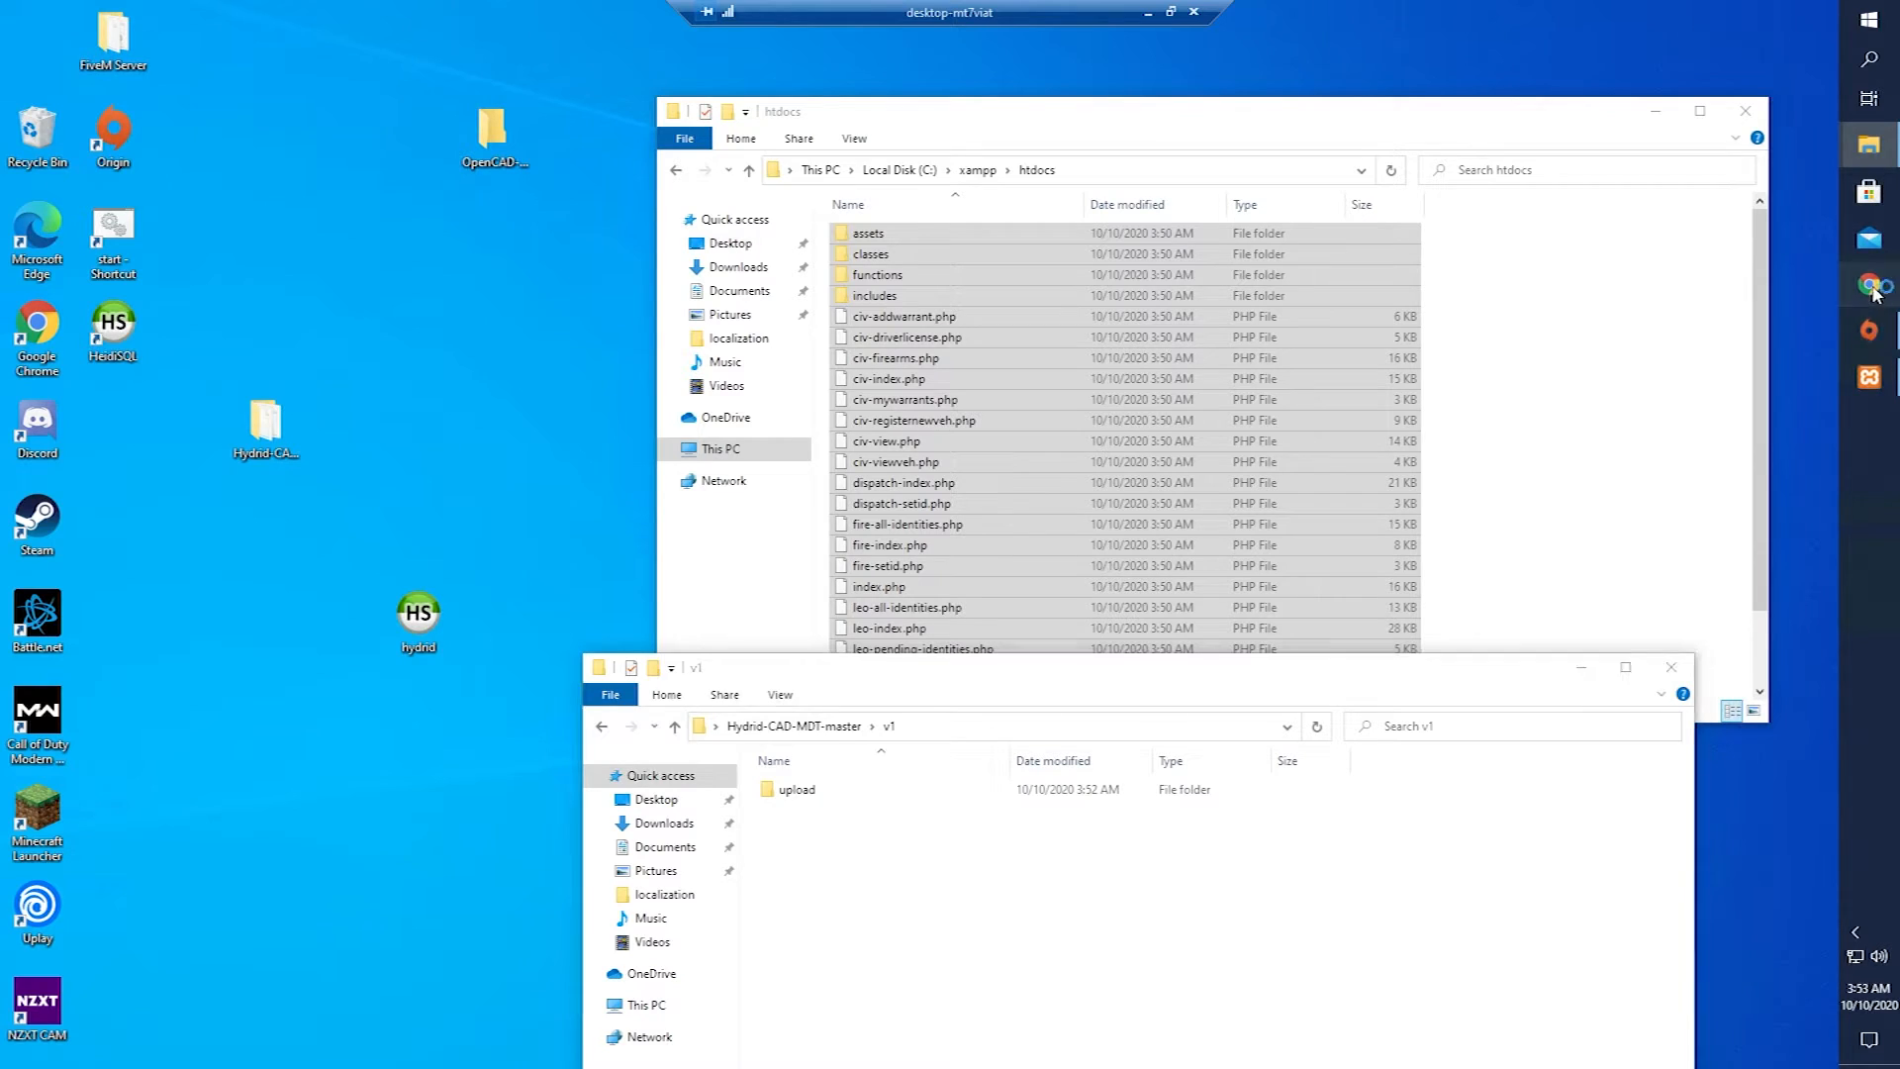
{"action": "type", "text": "localhost"}
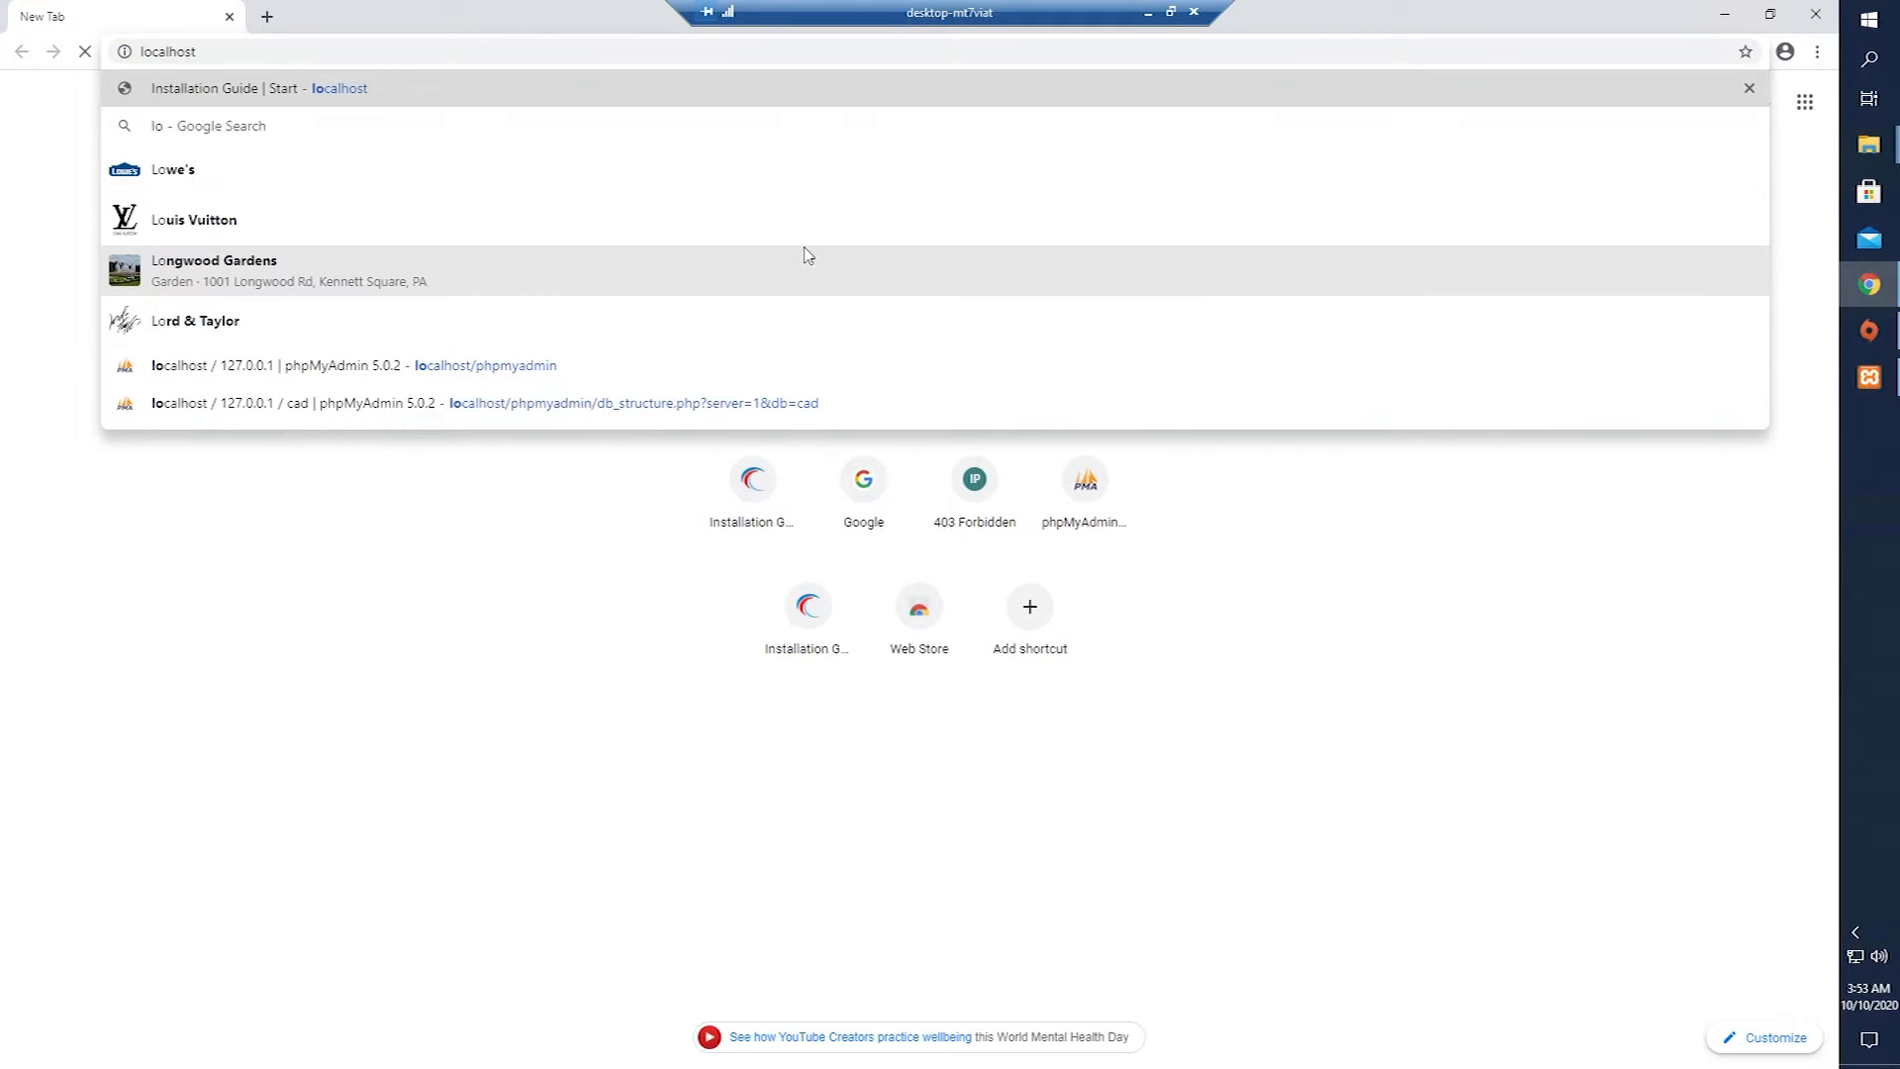
{"action": "key", "text": "Return"}
{"action": "left_click_drag", "start_coordinate": [81, 100], "coordinate": [1145, 178]}
{"action": "left_click", "coordinate": [1232, 173]}
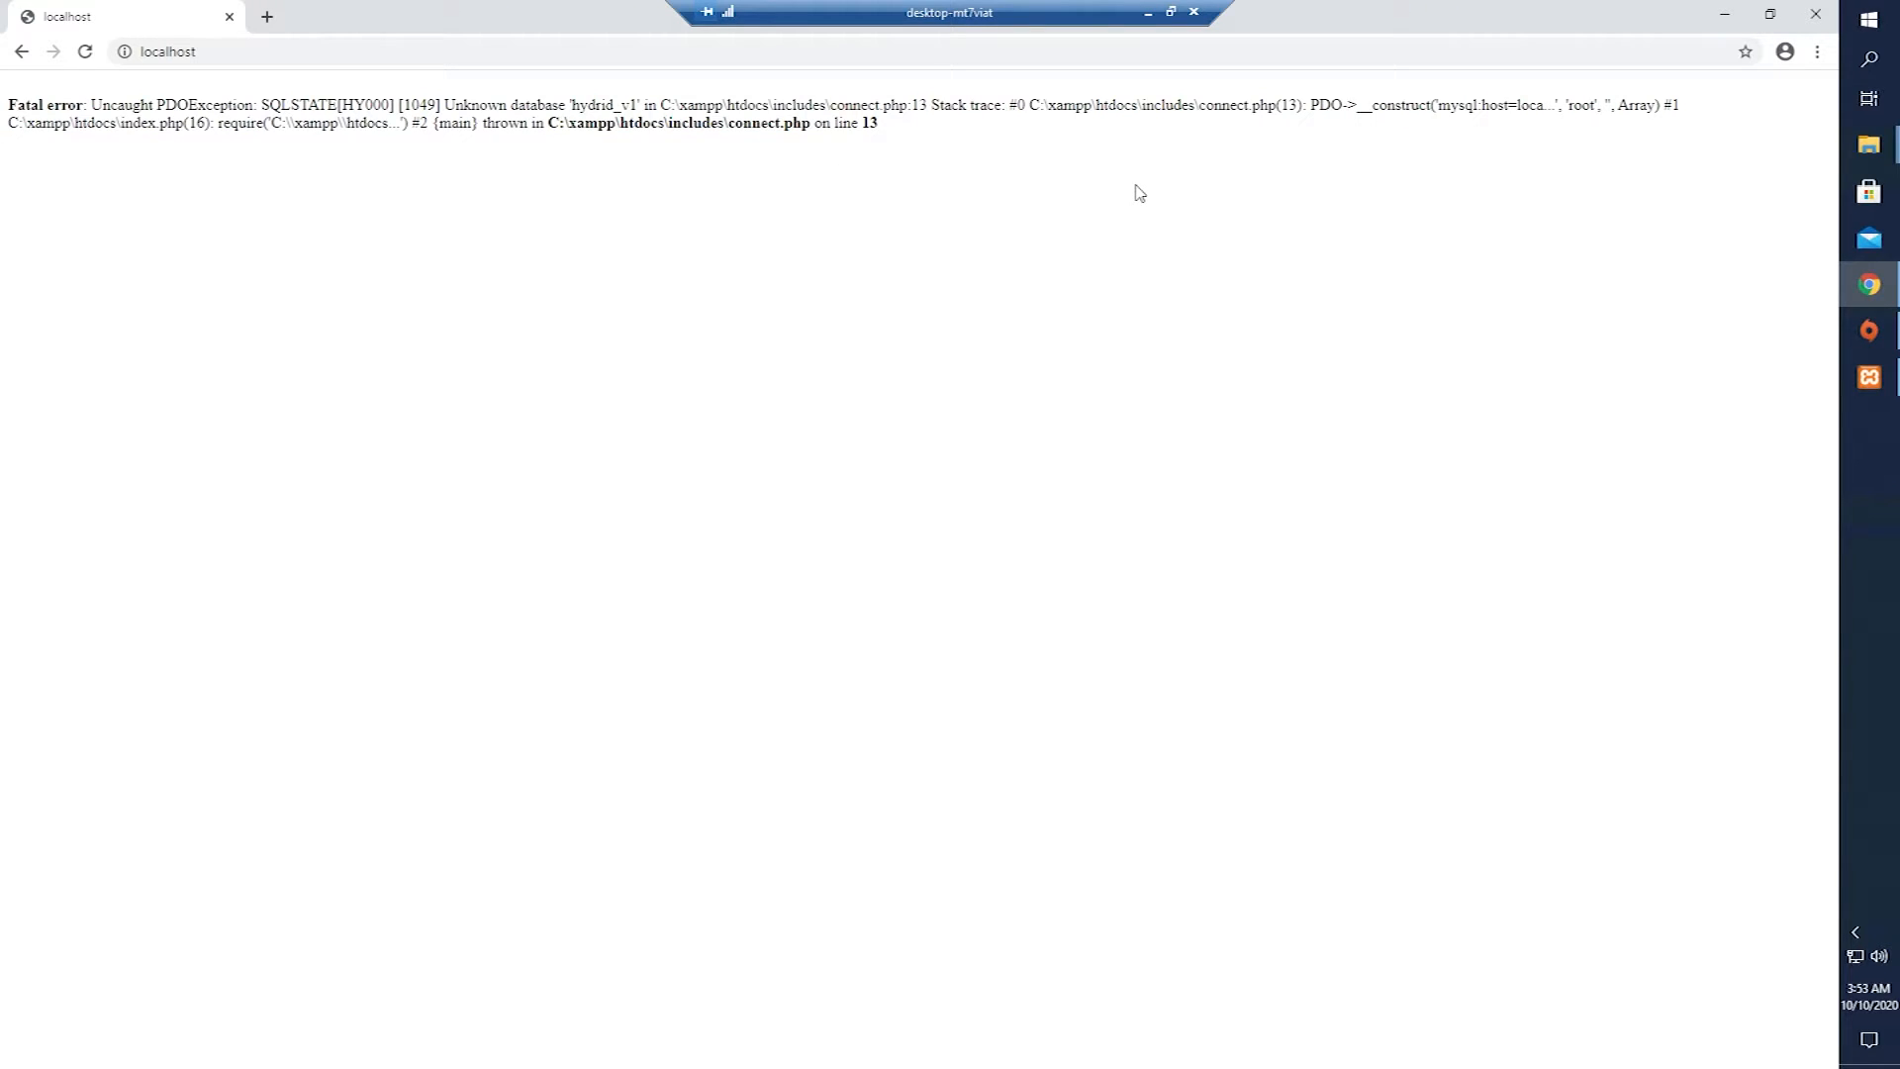
Close the browser and look through the htdocs folder contents.
{"action": "left_click", "coordinate": [229, 16]}
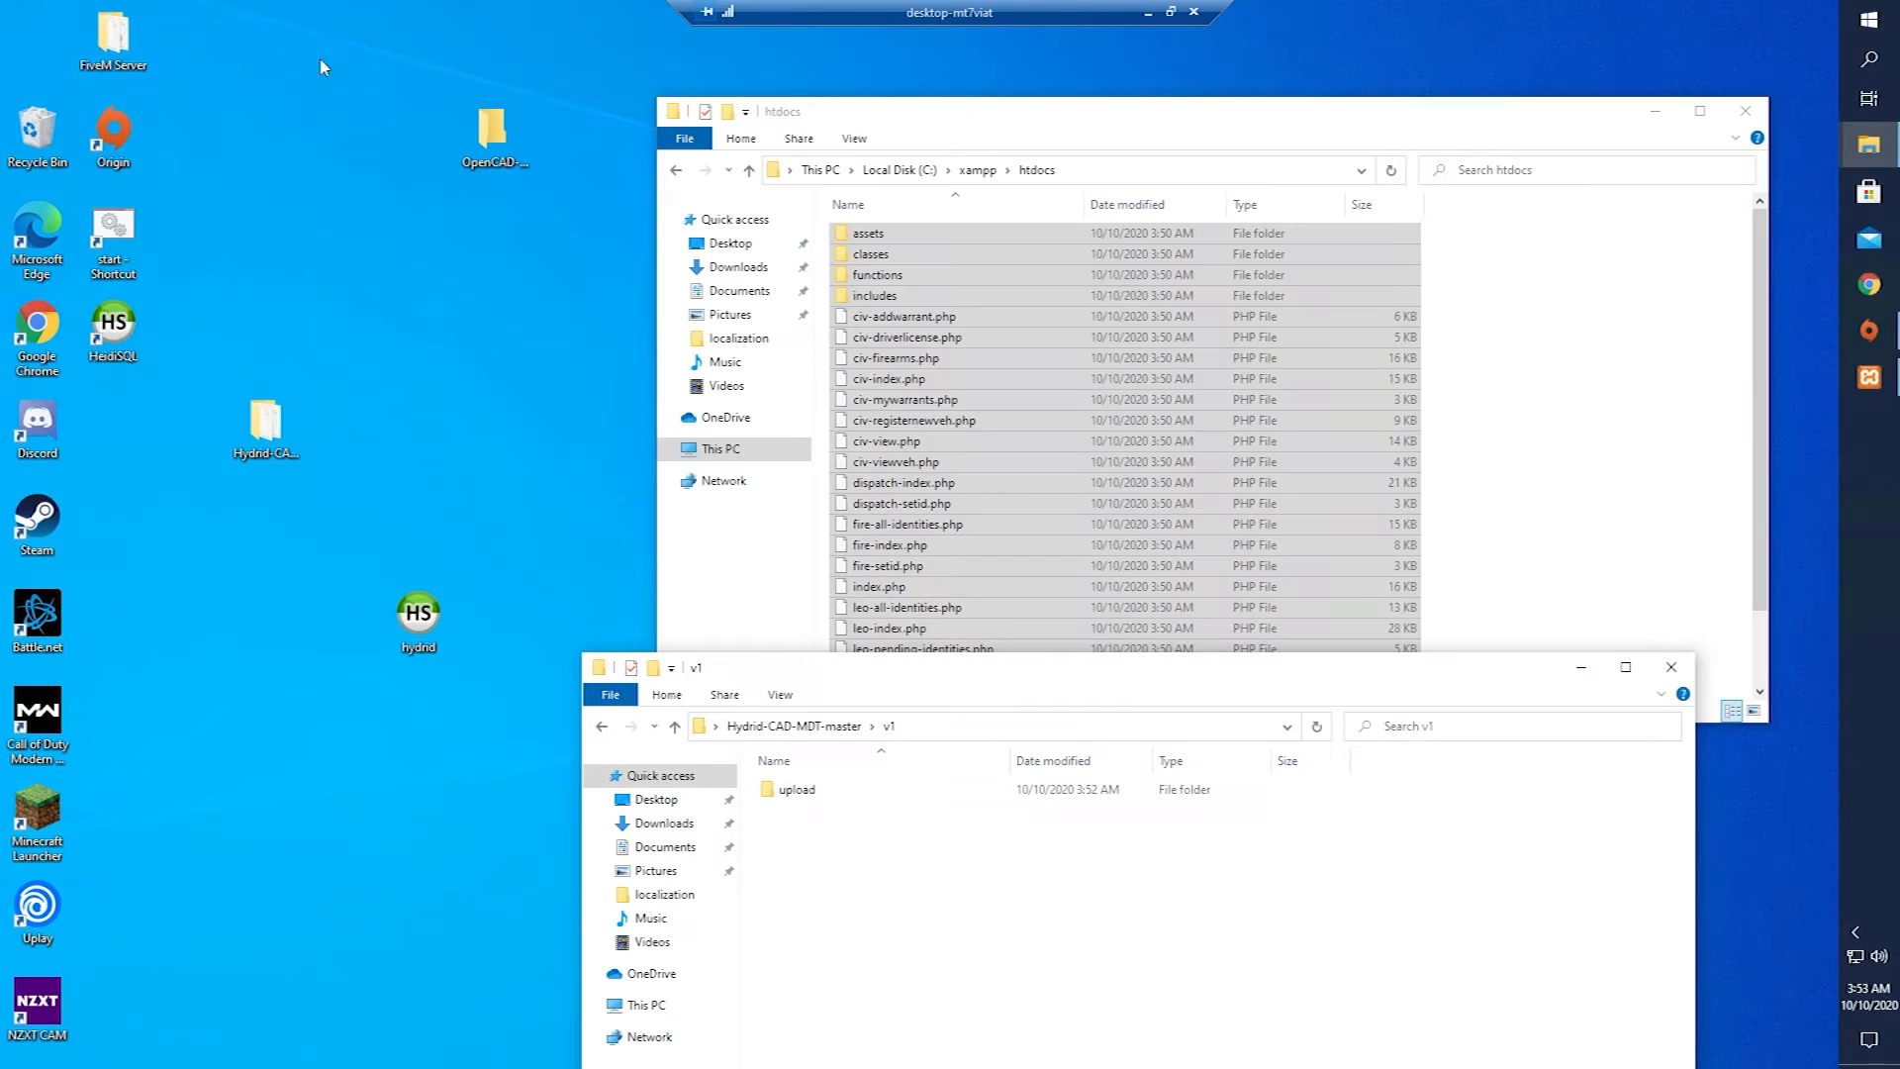
{"action": "left_click", "coordinate": [1566, 314]}
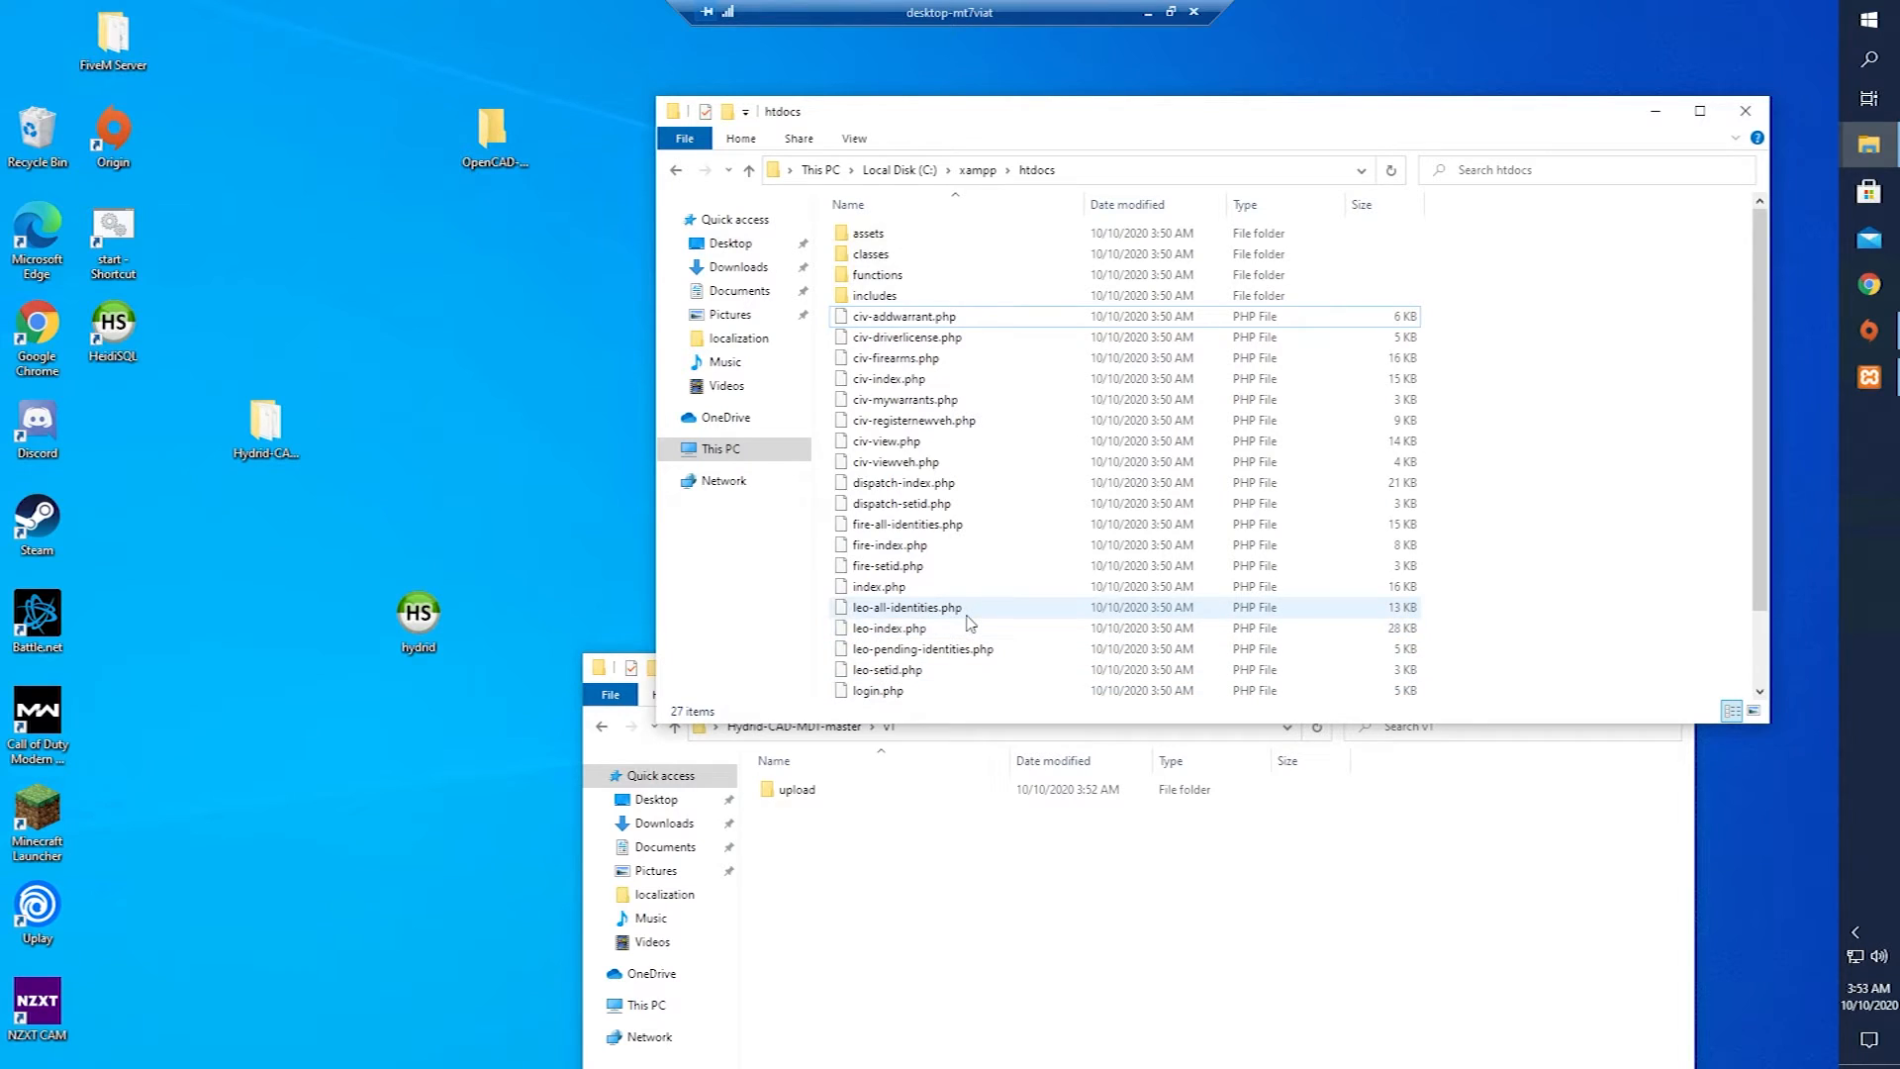
{"action": "scroll", "coordinate": [965, 608], "scroll_direction": "down", "scroll_amount": 1}
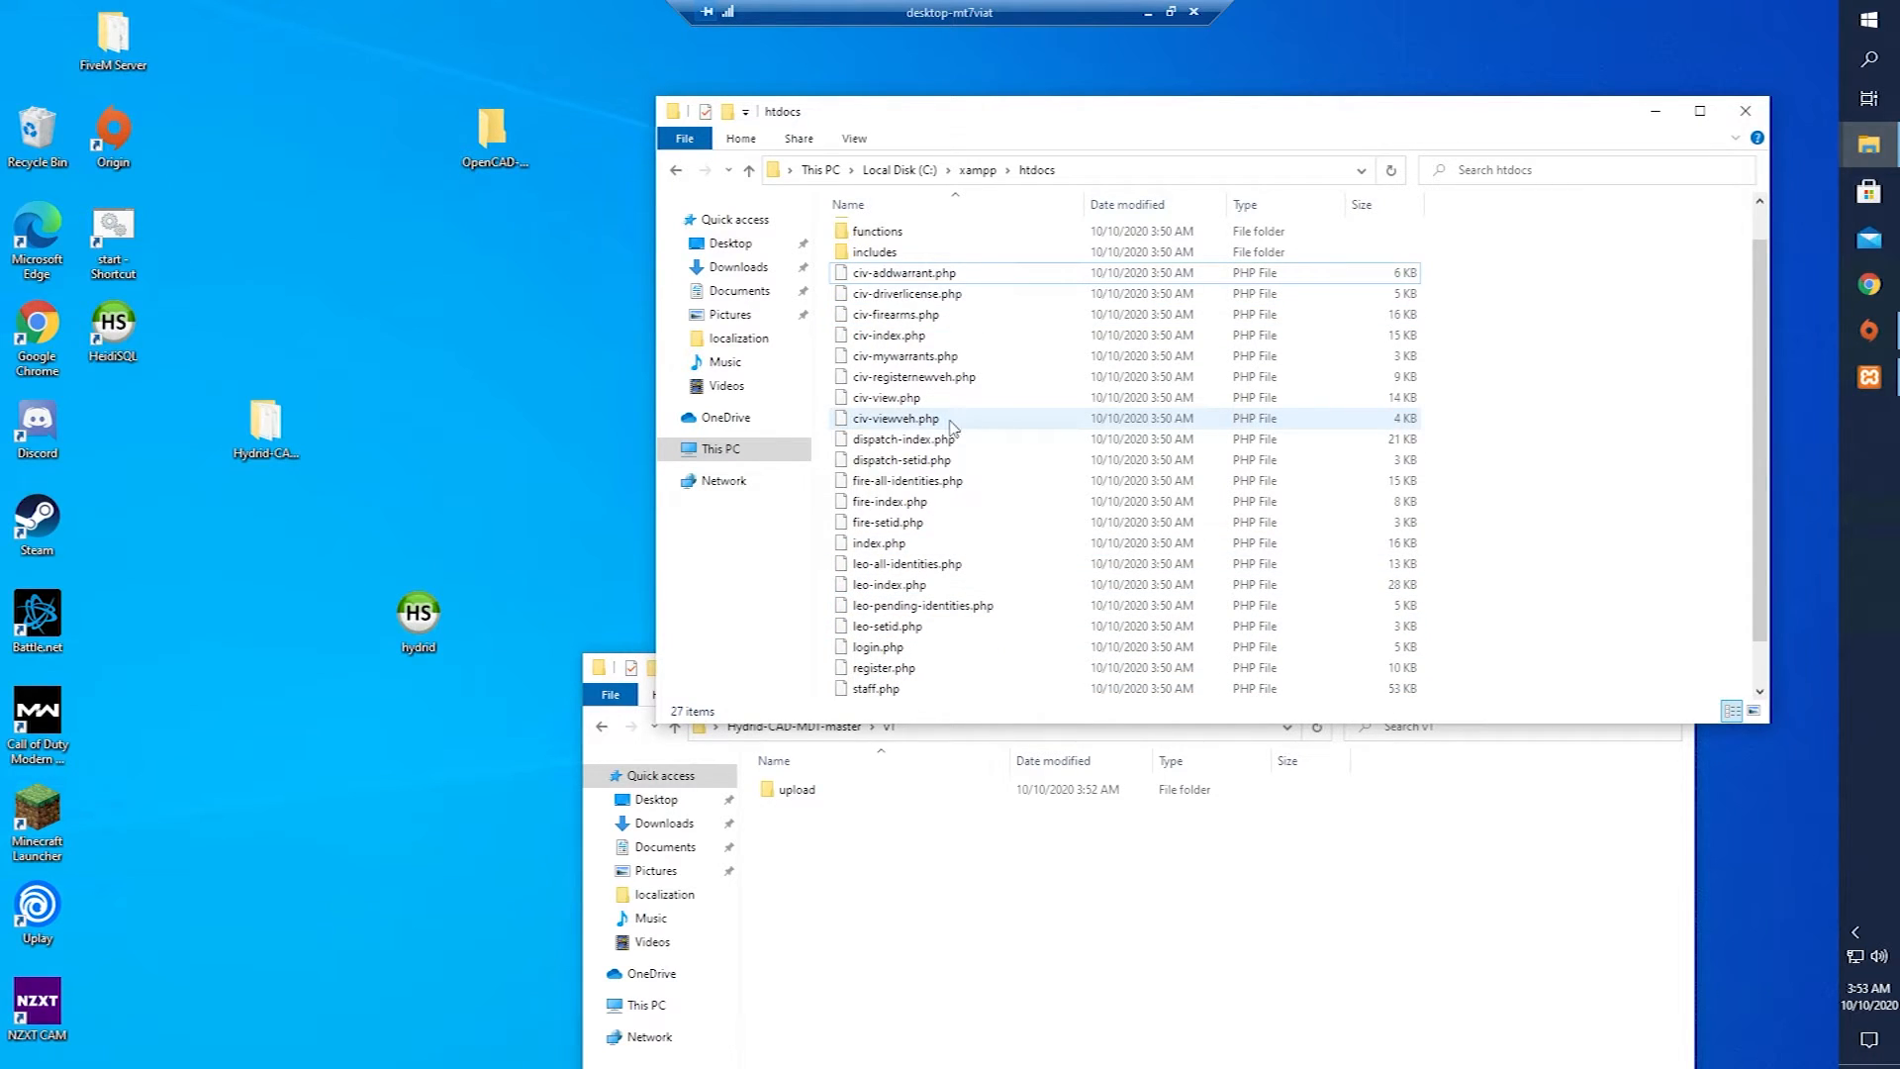
{"action": "scroll", "coordinate": [1017, 557], "scroll_direction": "down", "scroll_amount": 1}
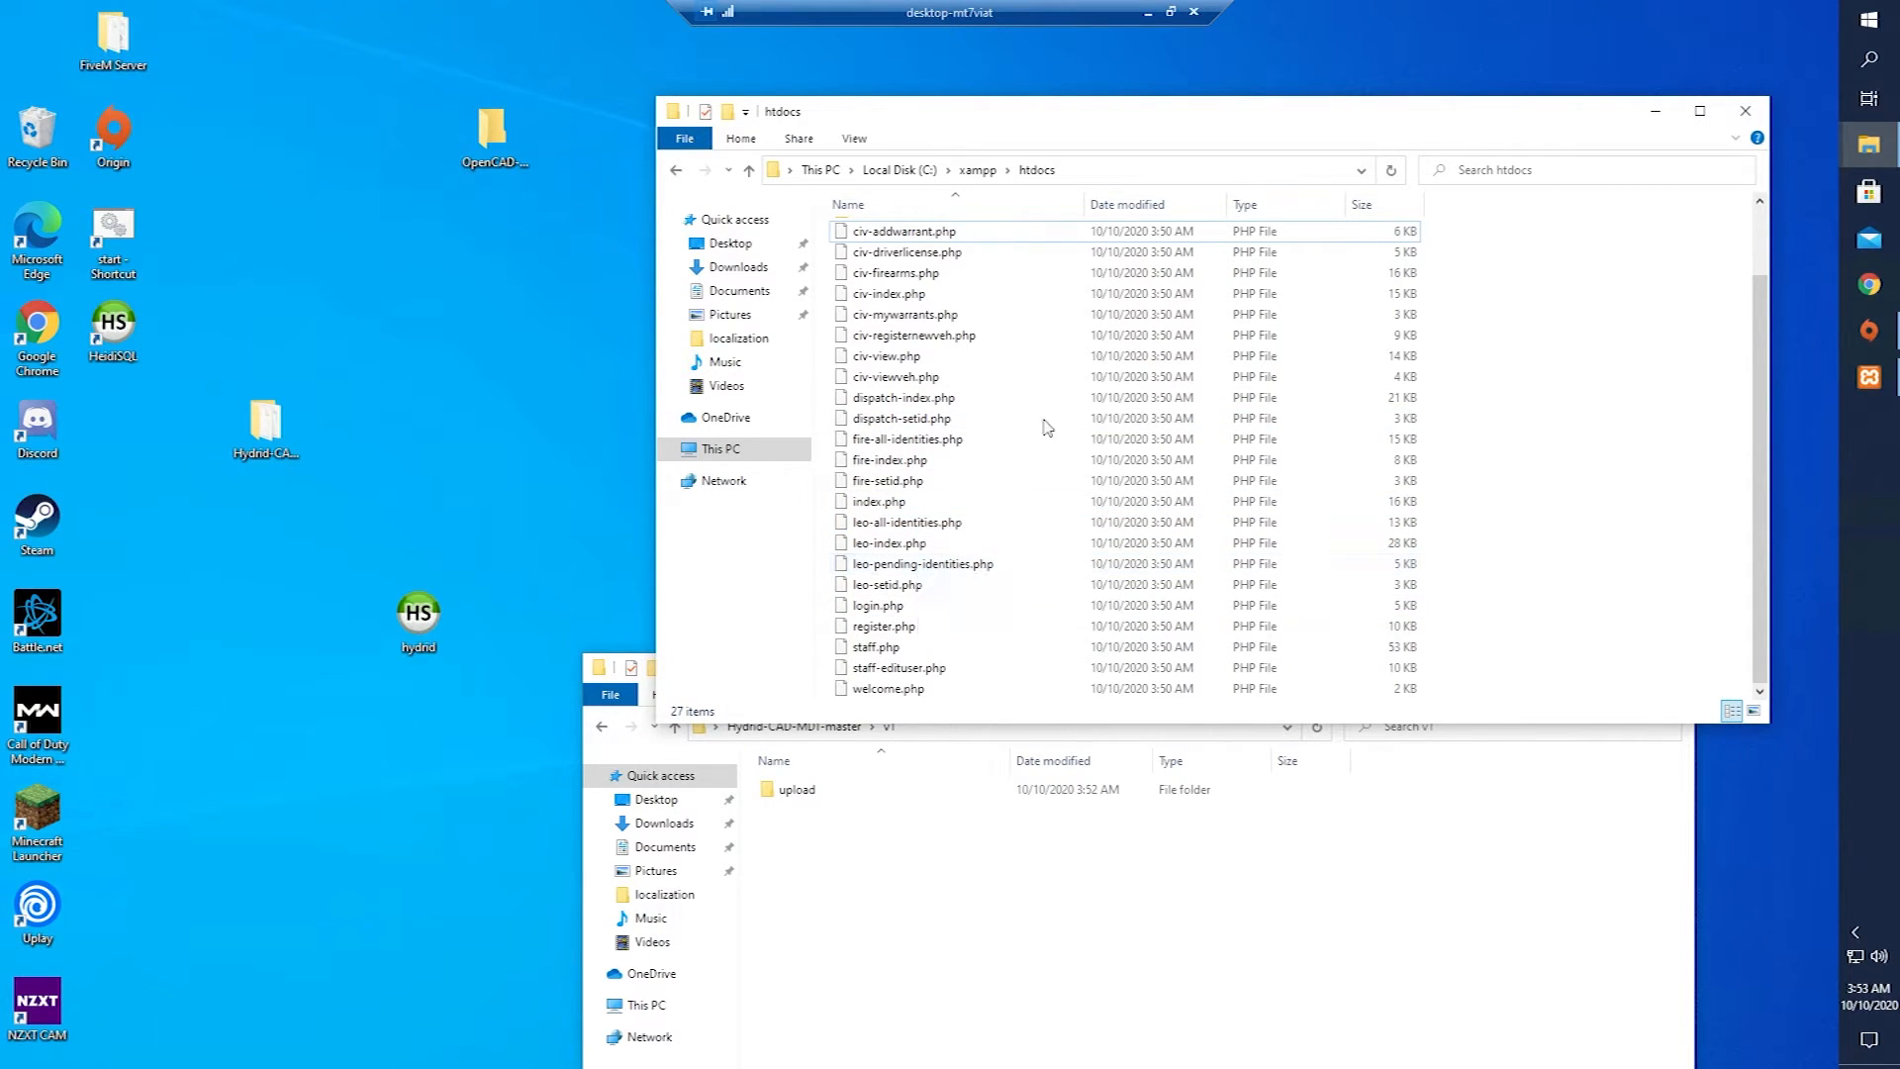
{"action": "scroll", "coordinate": [1068, 415], "scroll_direction": "up", "scroll_amount": 2}
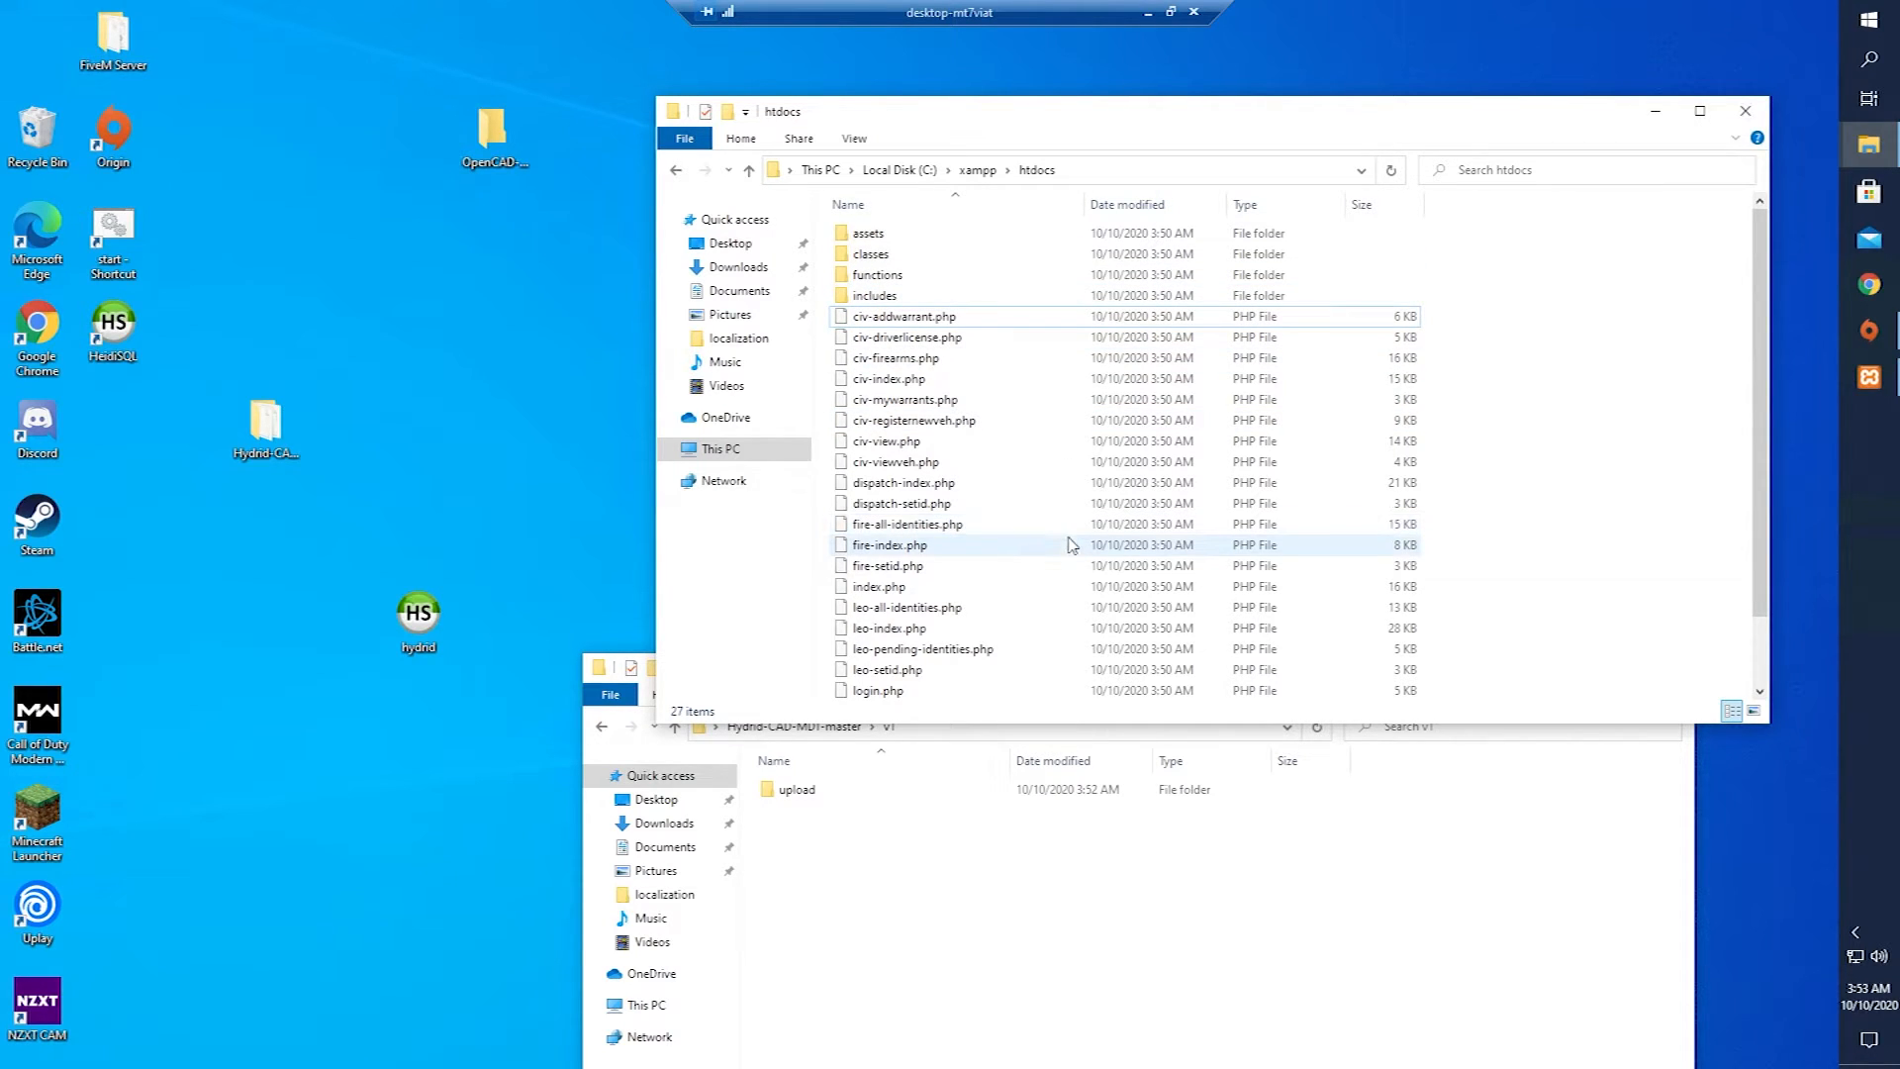
{"action": "scroll", "coordinate": [1071, 545], "scroll_direction": "down", "scroll_amount": 2}
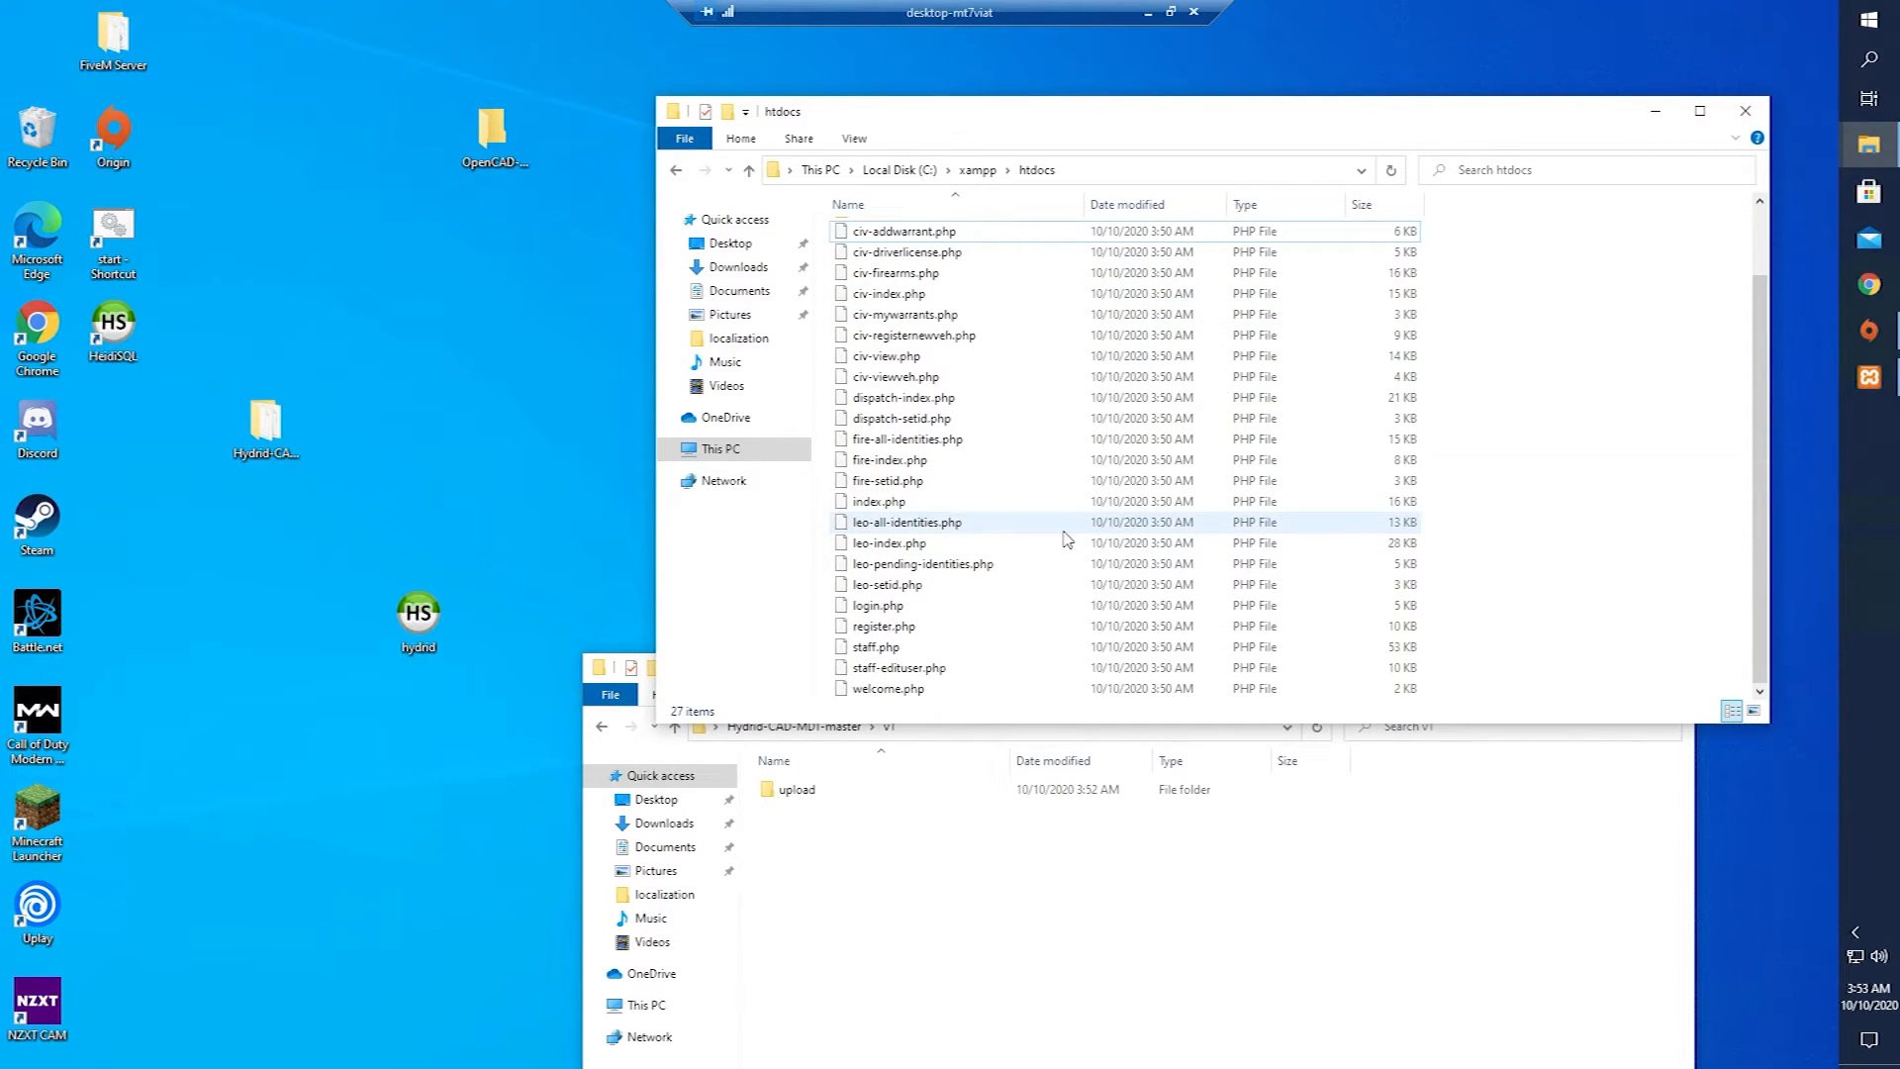
{"action": "scroll", "coordinate": [1063, 539], "scroll_direction": "up", "scroll_amount": 2}
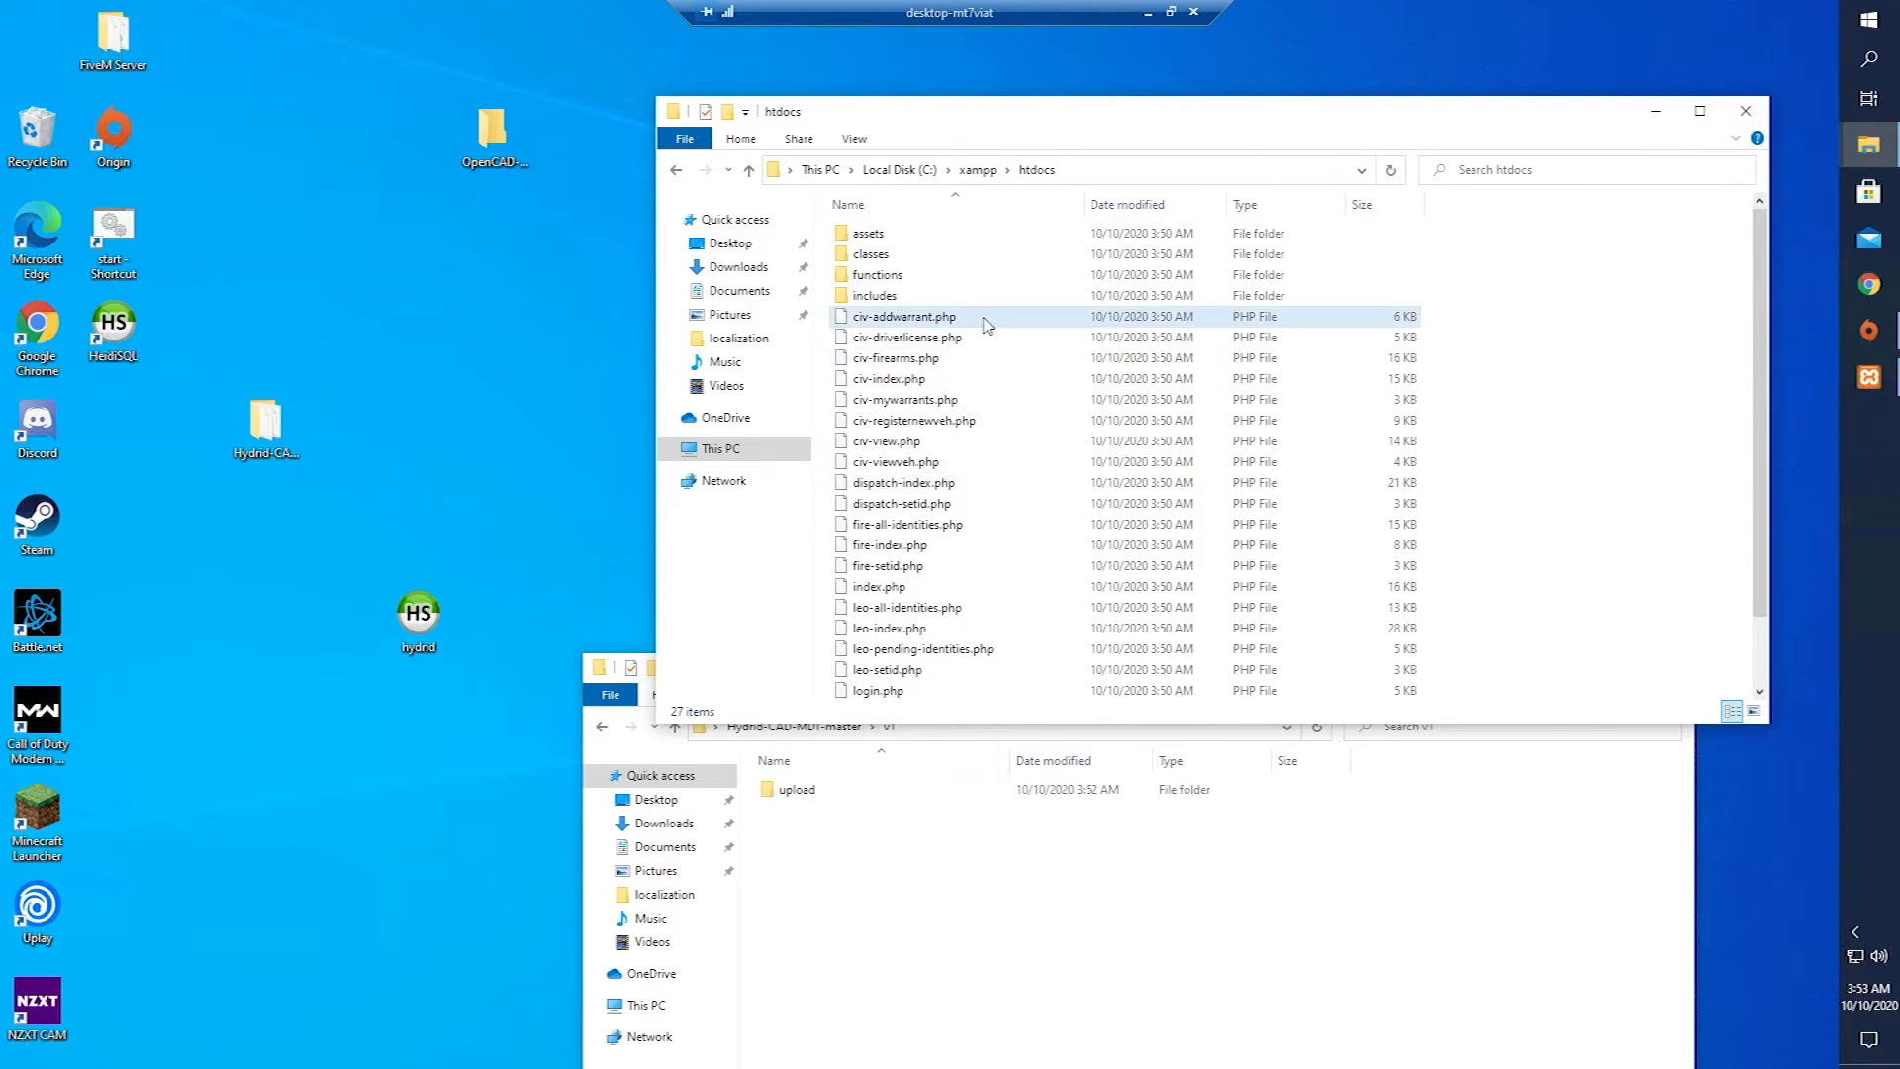
Open the includes folder and edit connect.php in Notepad++.
{"action": "double_click", "coordinate": [933, 295]}
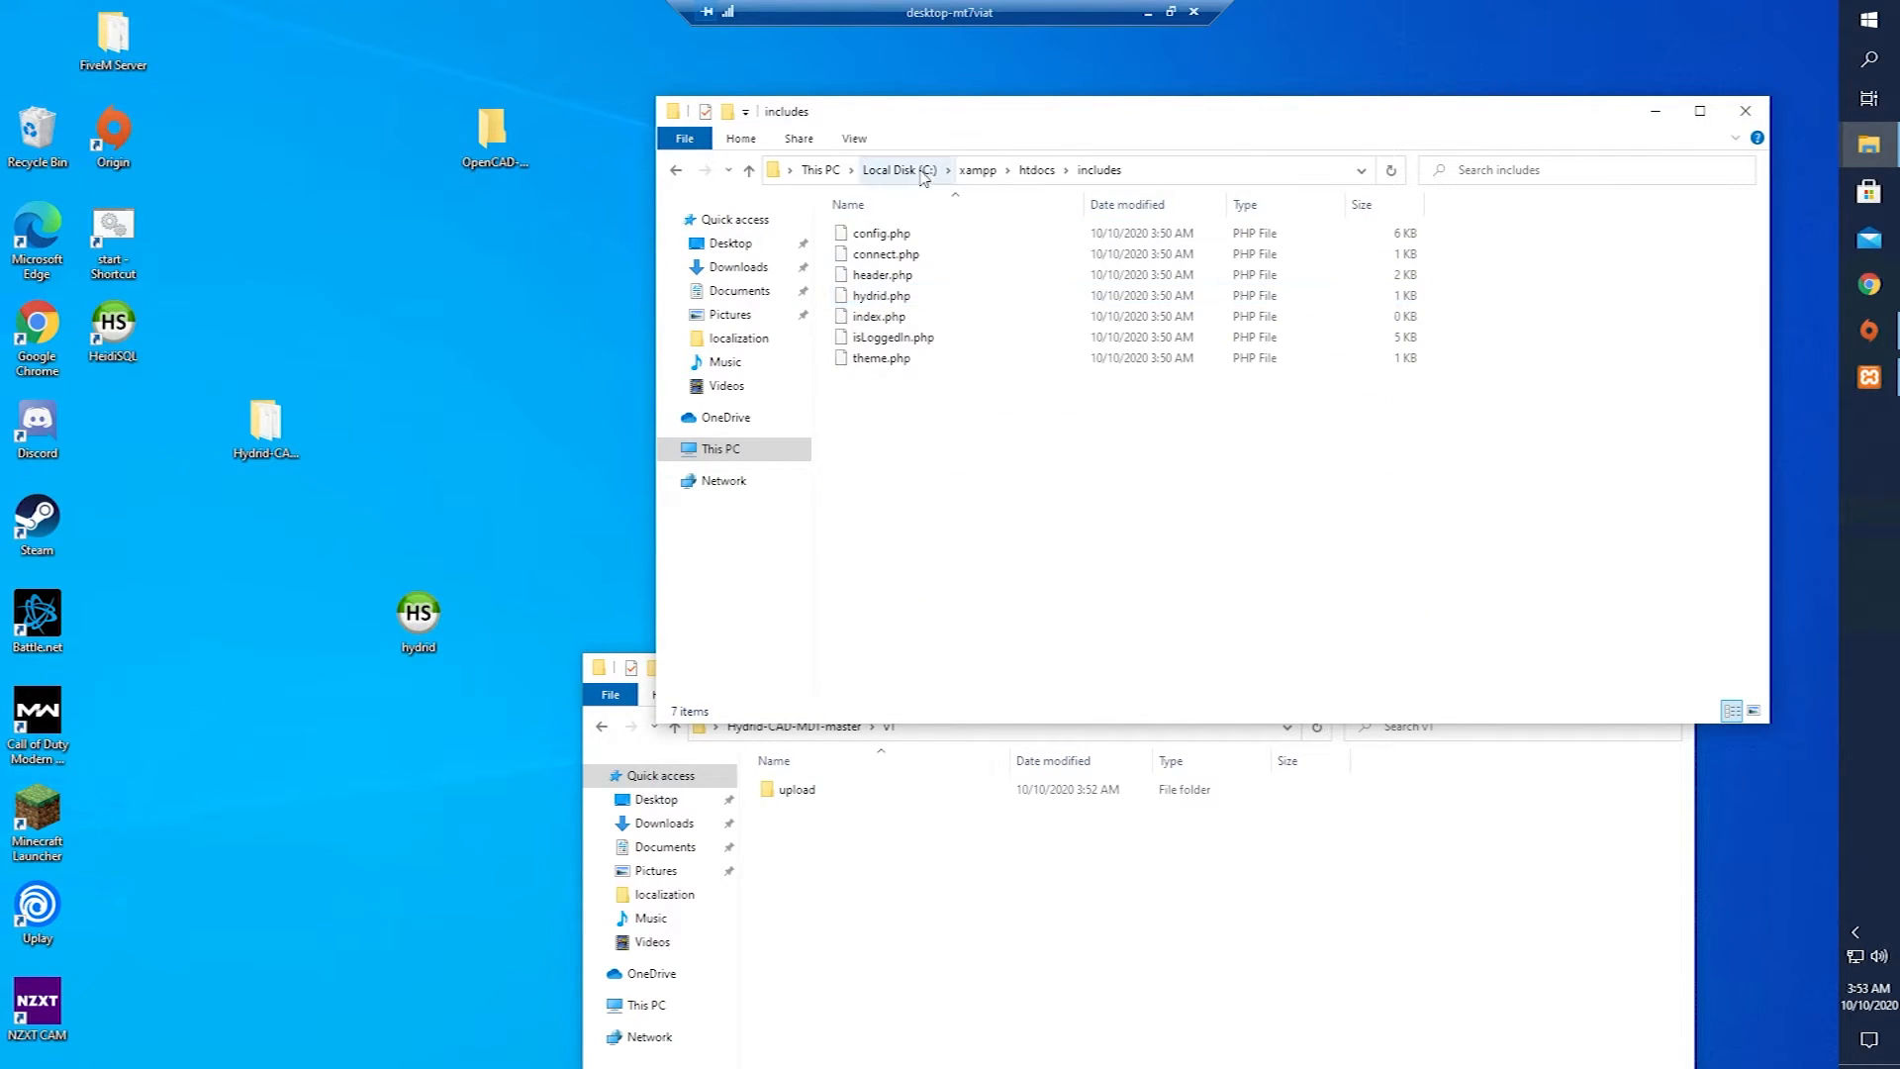
{"action": "left_click", "coordinate": [925, 259]}
{"action": "right_click", "coordinate": [924, 259]}
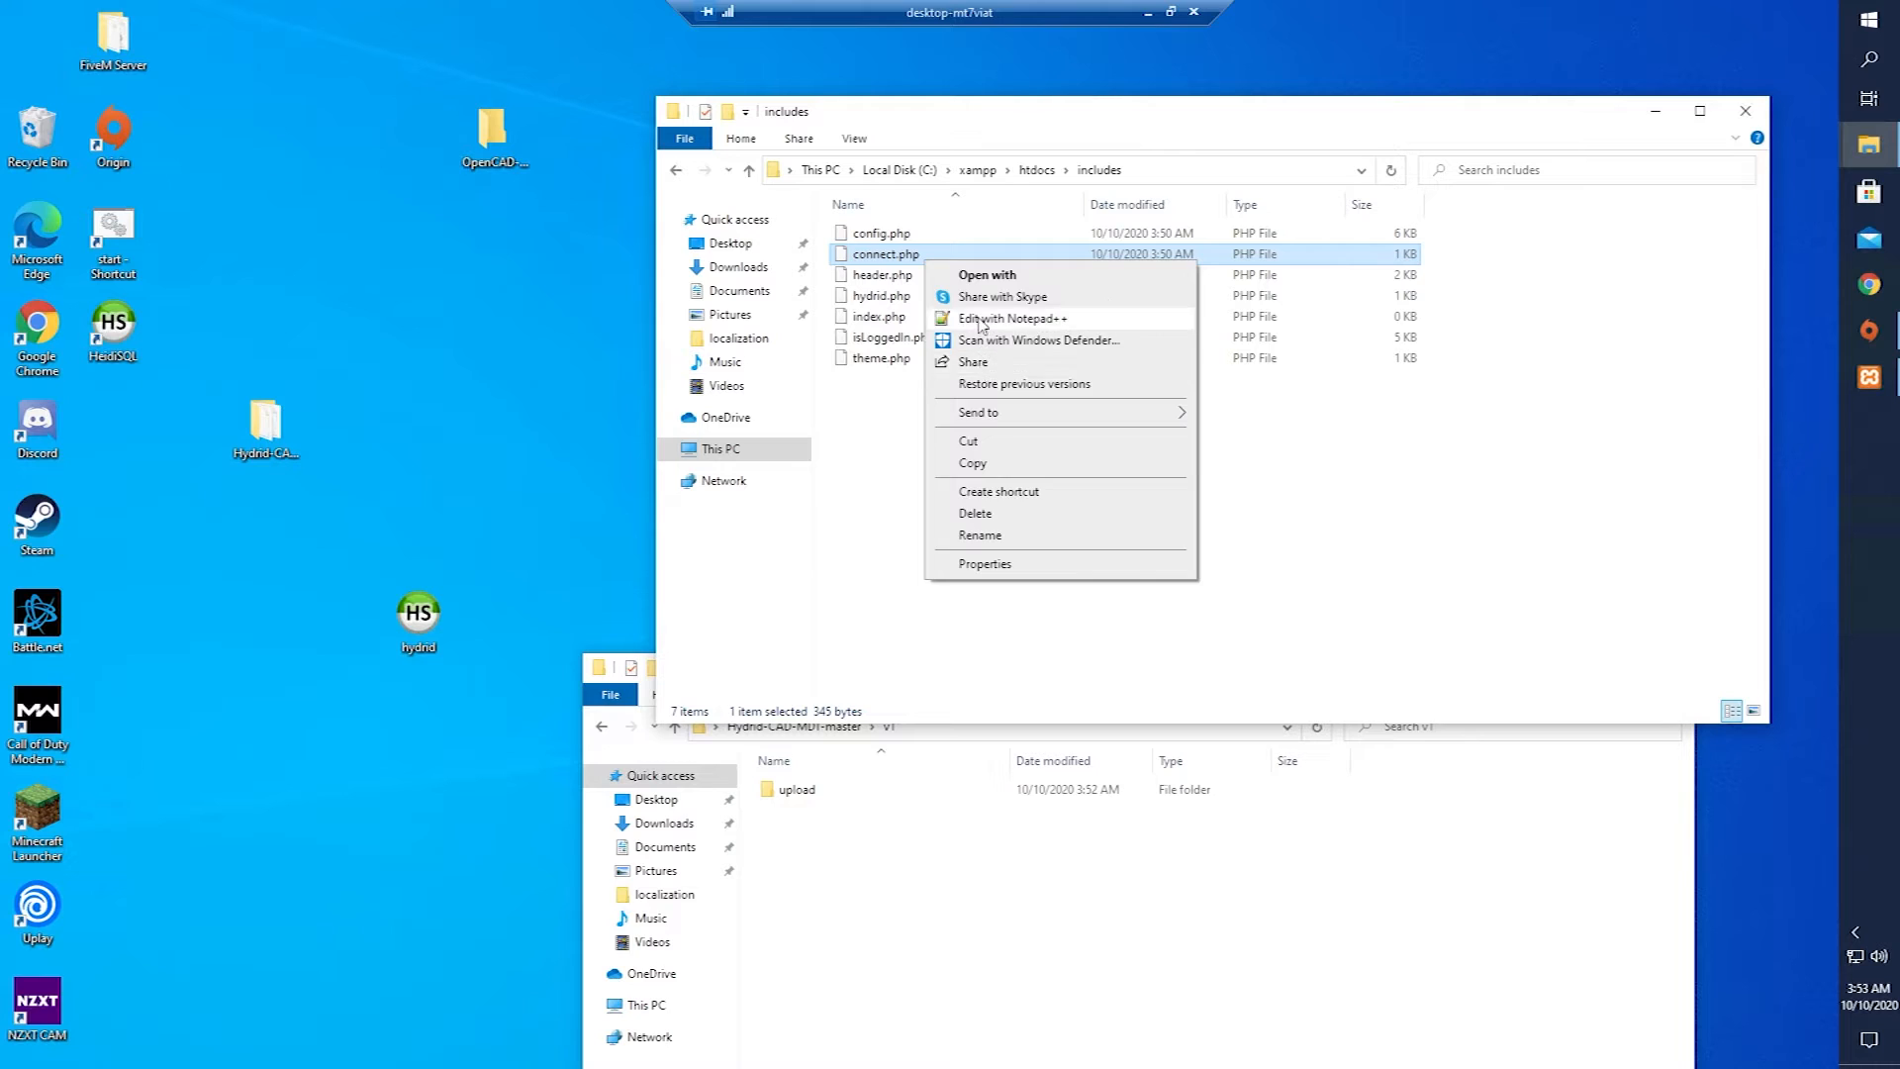
{"action": "left_click", "coordinate": [1020, 315]}
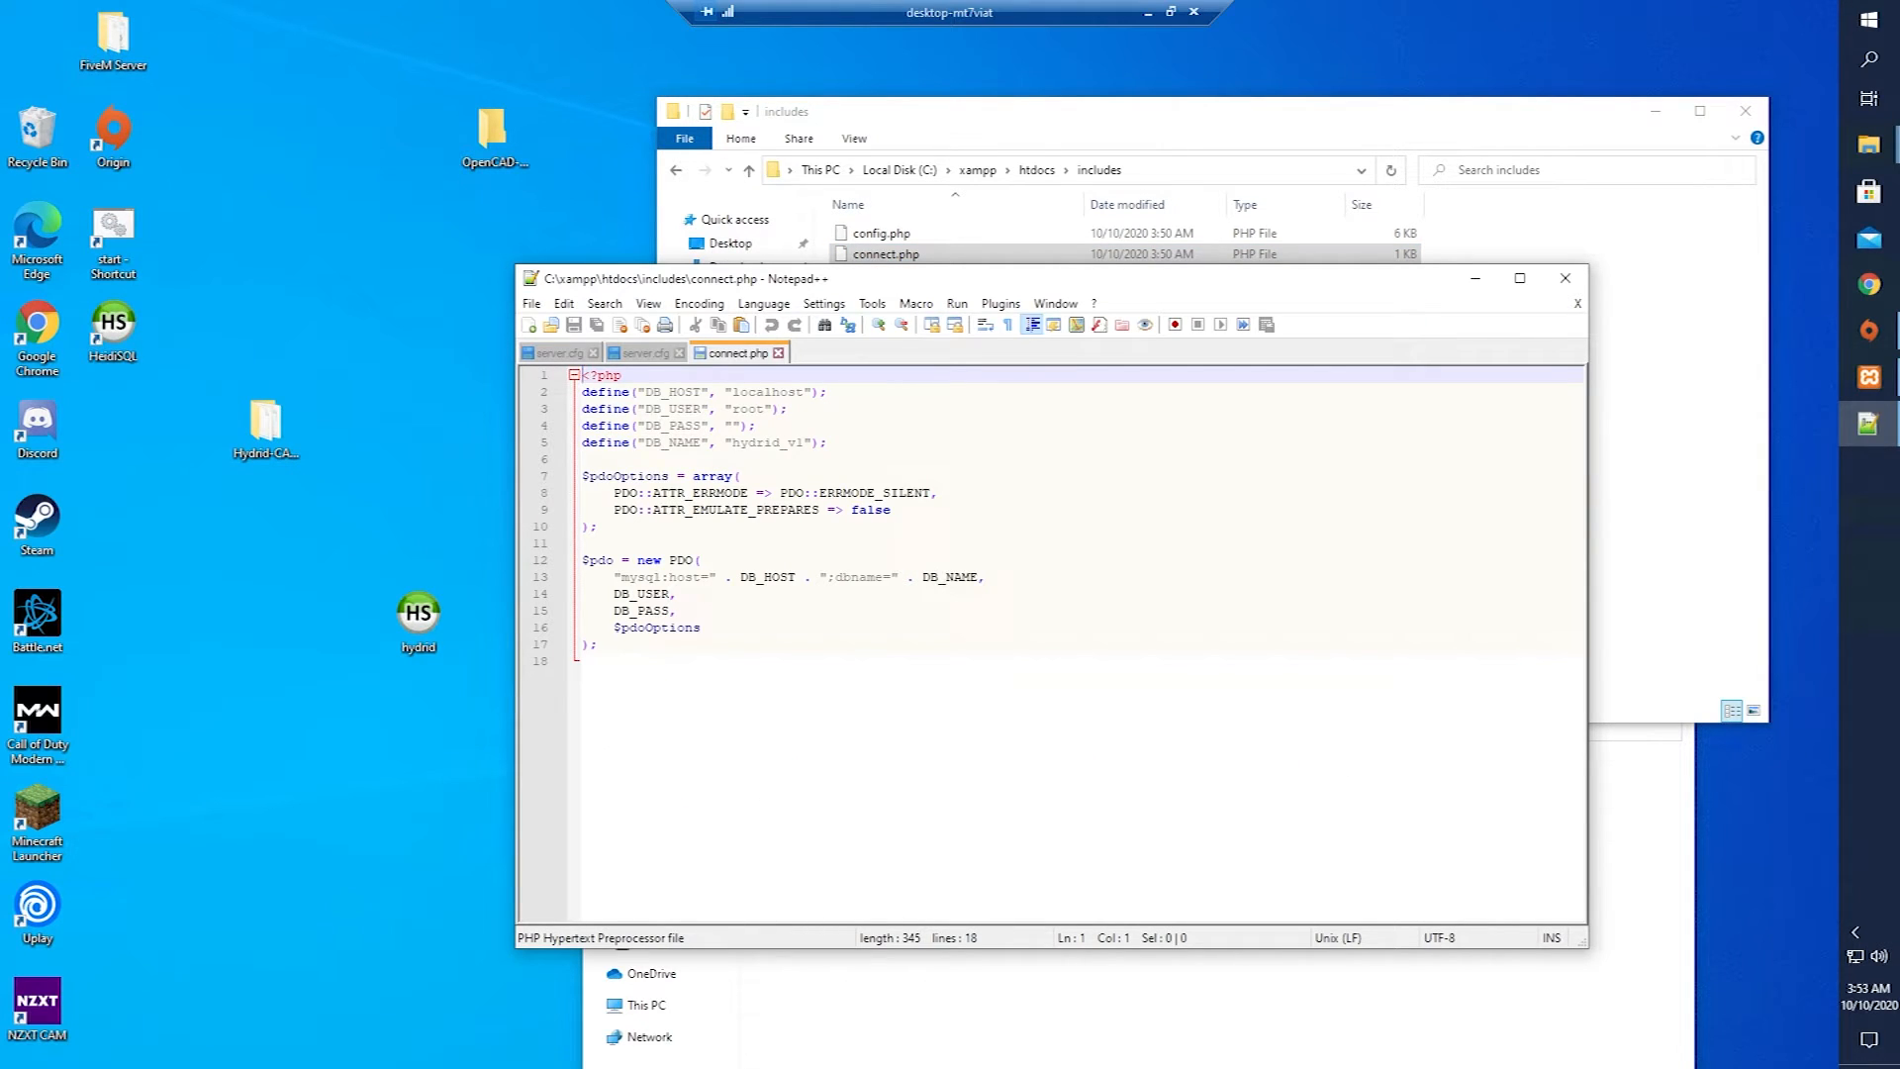
Change the database name on line 5 of connect.php from hydrid_v1 to cad and save.
{"action": "double_click", "coordinate": [772, 442]}
{"action": "type", "text": "cad"}
{"action": "key", "text": "ctrl+s"}
Load localhost in Chrome to reach the Hydrid login page.
{"action": "left_click", "coordinate": [1870, 297]}
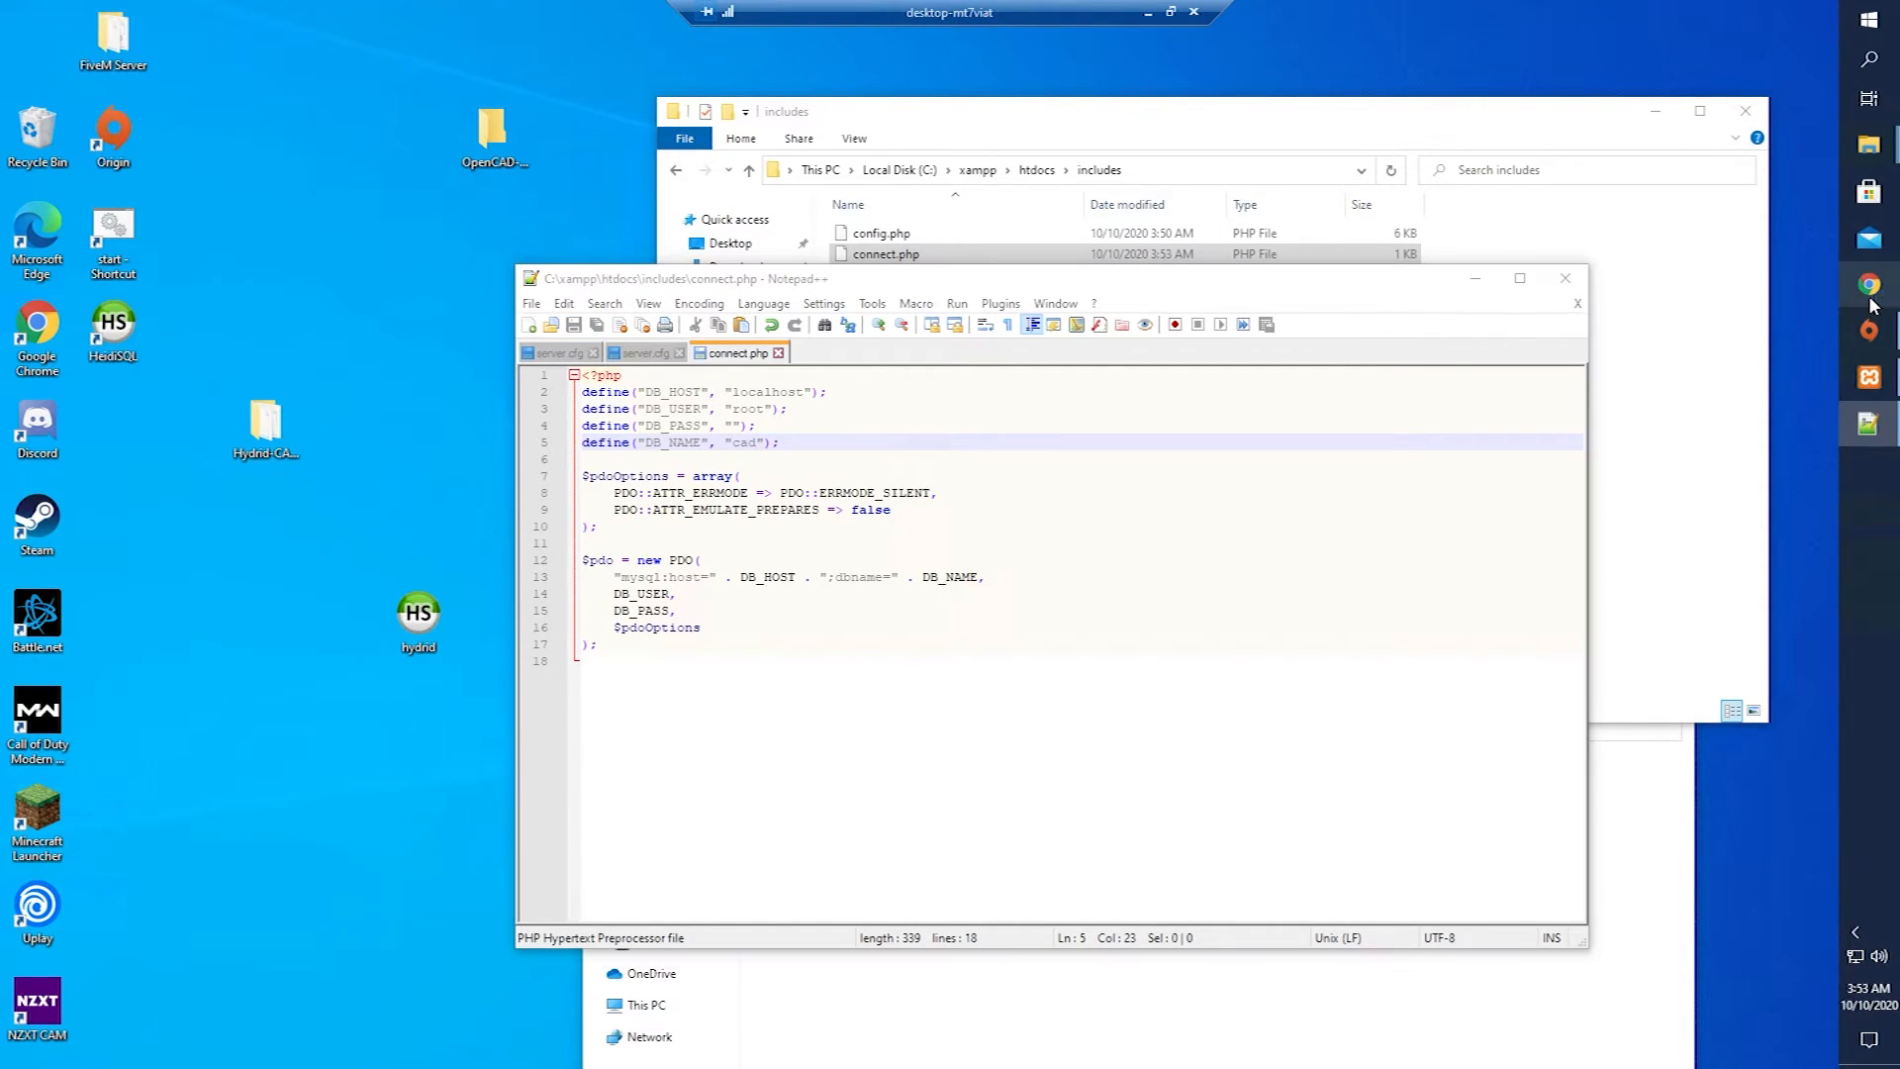
{"action": "type", "text": "localhost"}
{"action": "key", "text": "Return"}
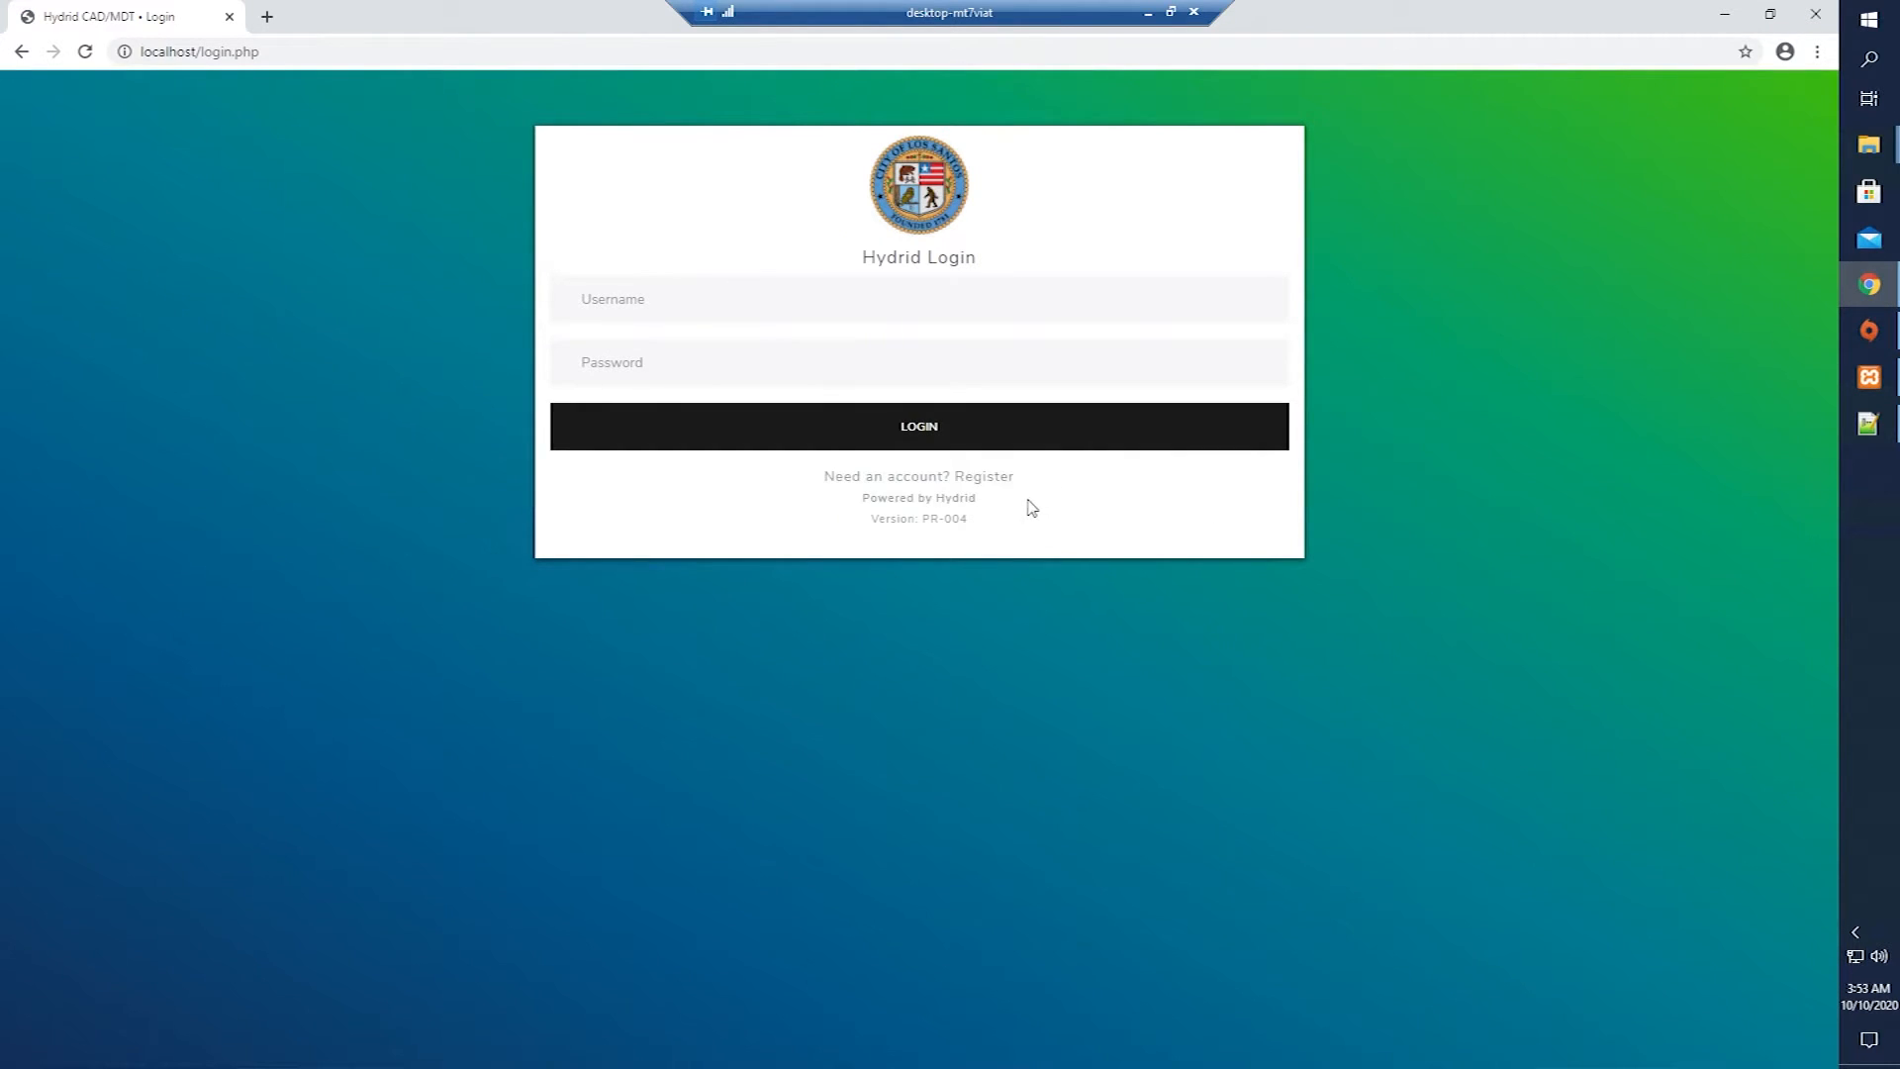
Fill the registration form with an admin username, email and short password, then submit.
{"action": "left_click", "coordinate": [994, 476]}
{"action": "left_click", "coordinate": [764, 325]}
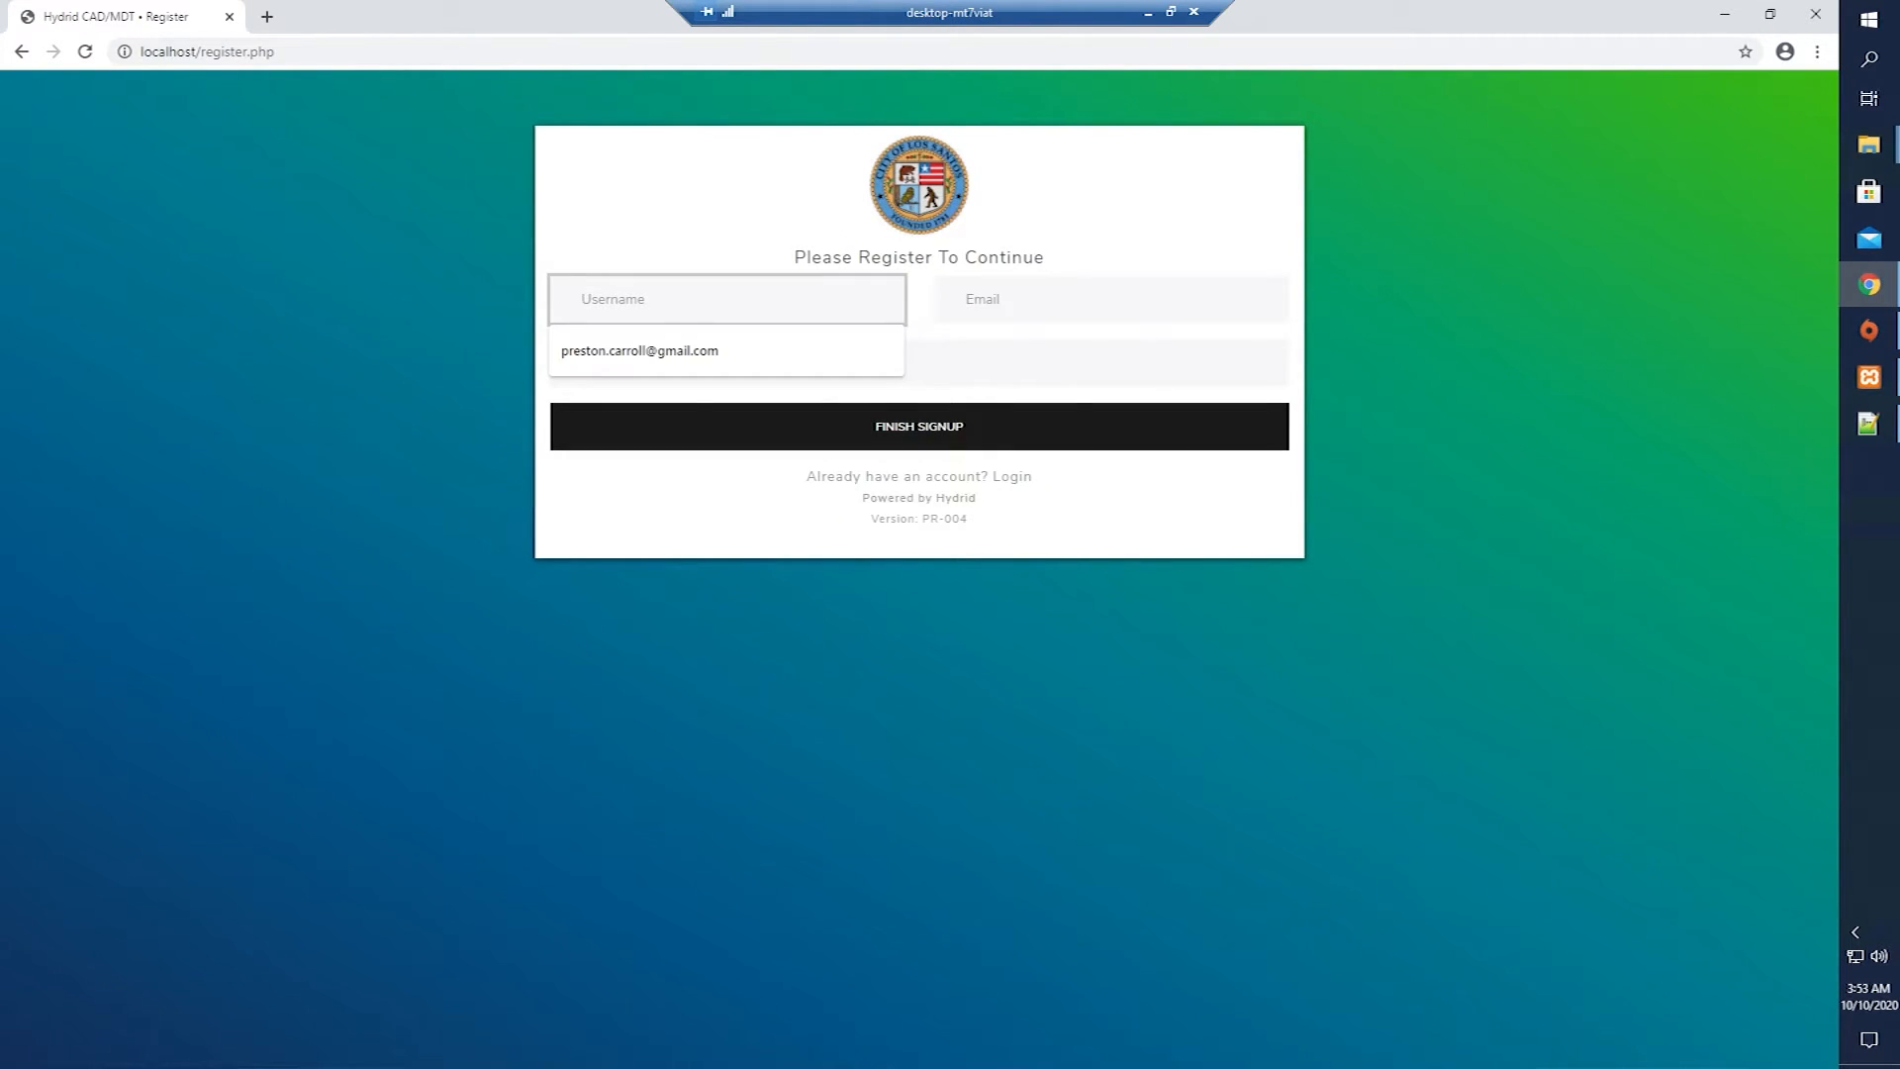
{"action": "type", "text": "adm"}
{"action": "key", "text": "Tab"}
{"action": "type", "text": "admin@admin.com"}
{"action": "key", "text": "Tab"}
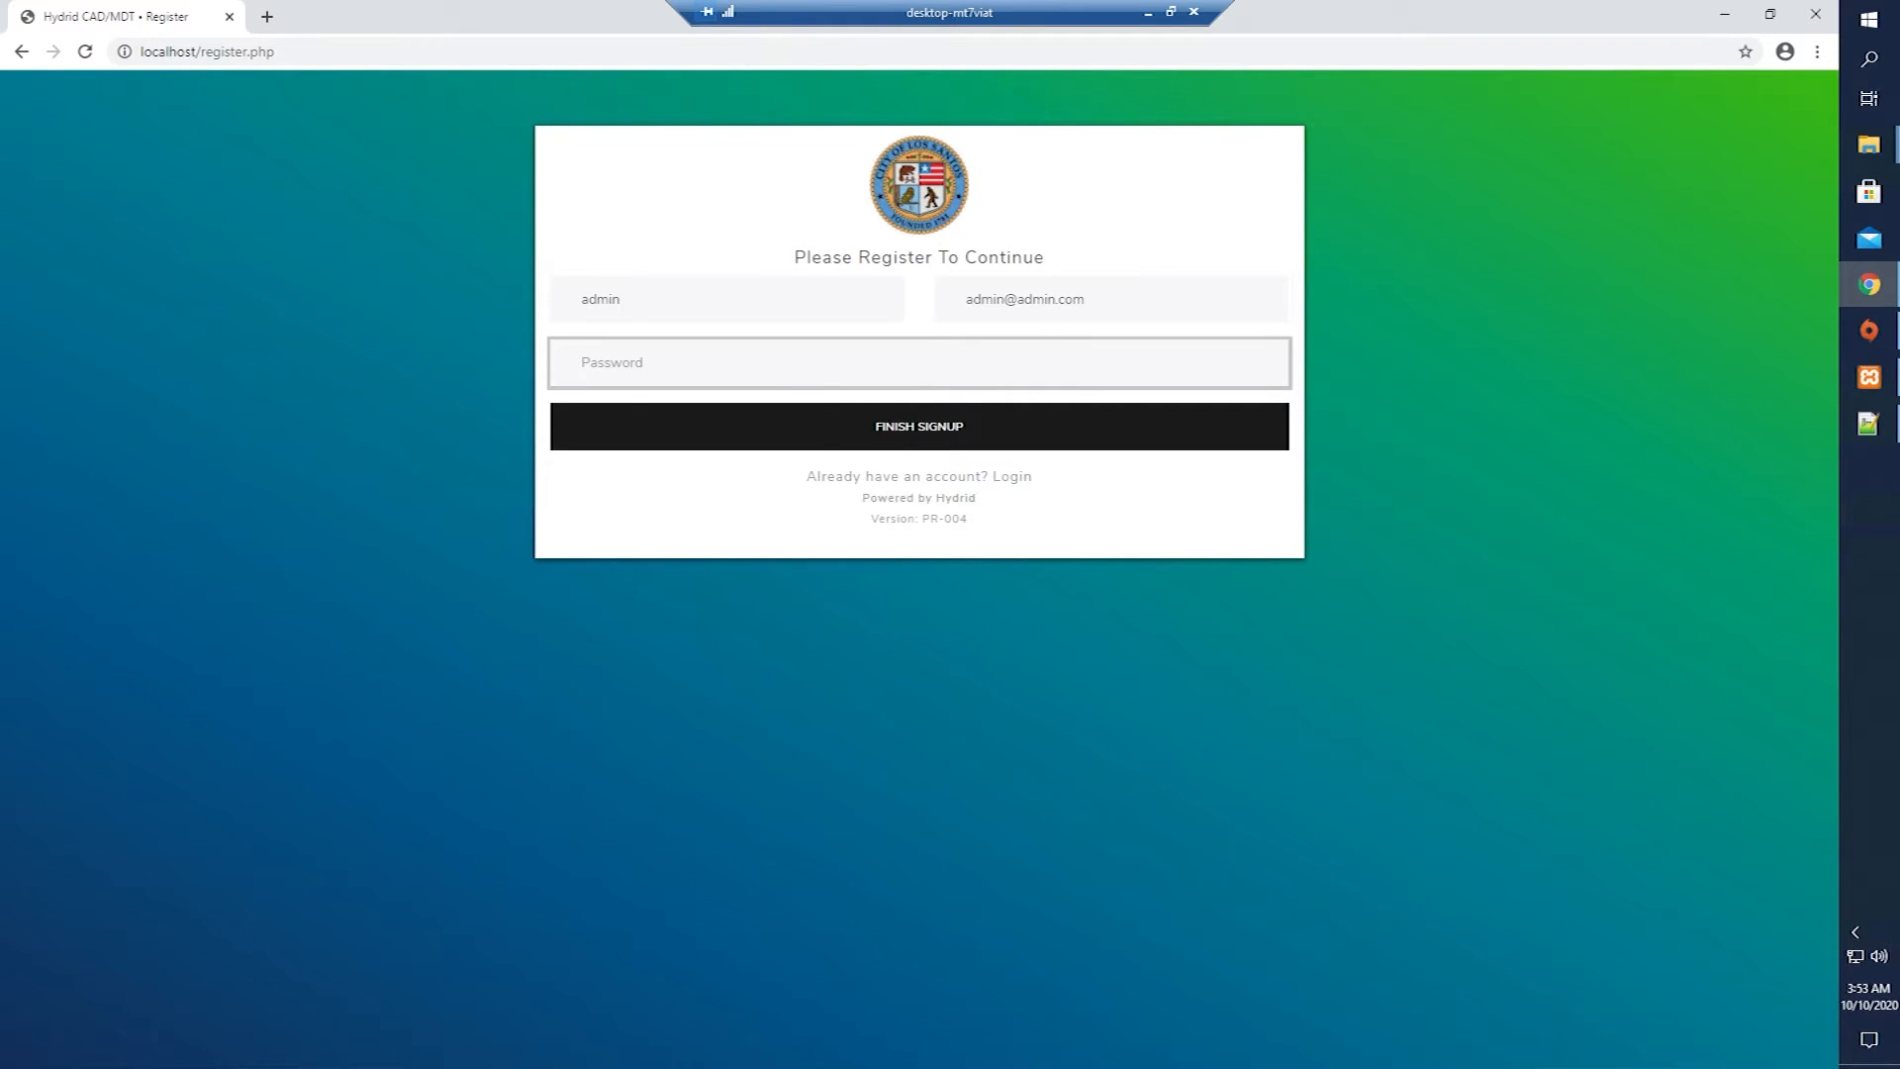
{"action": "type", "text": "•••••"}
{"action": "left_click", "coordinate": [905, 432]}
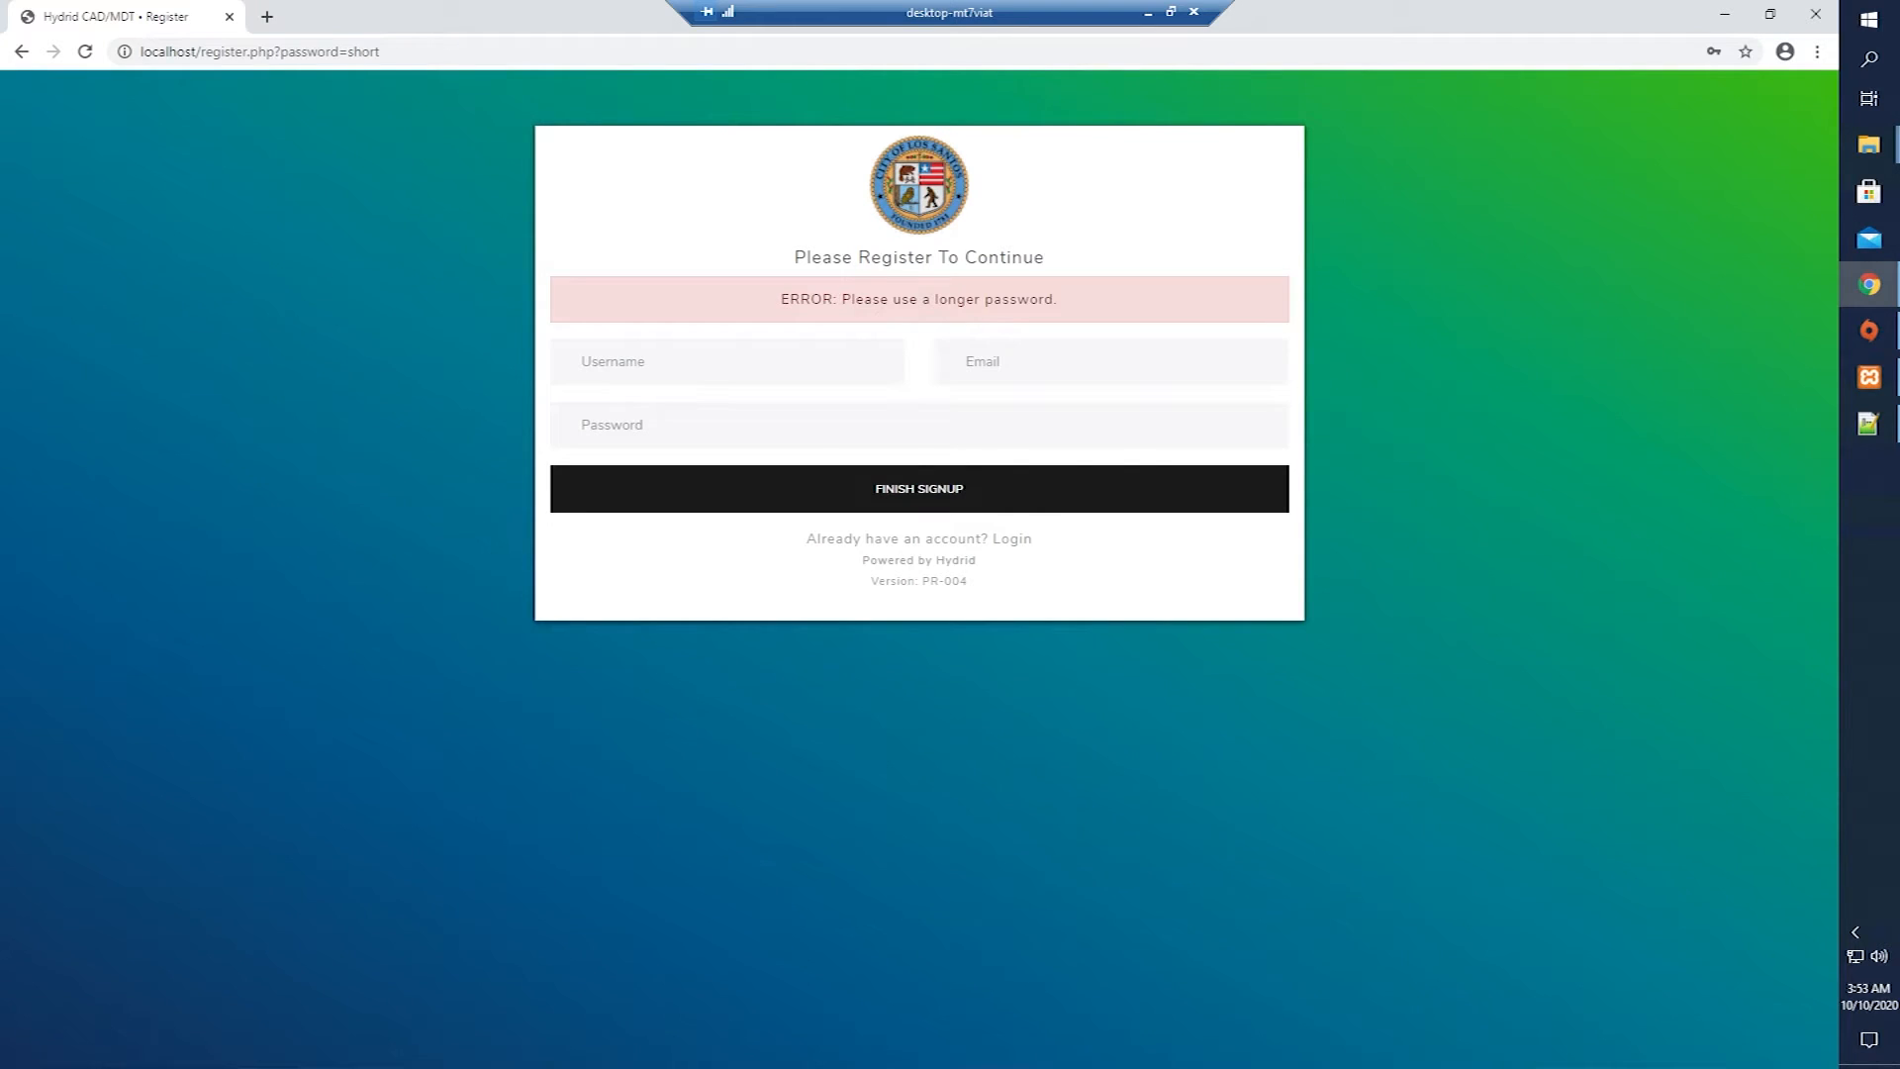
Refill the saved username and email and enter a longer password.
{"action": "left_click", "coordinate": [727, 362]}
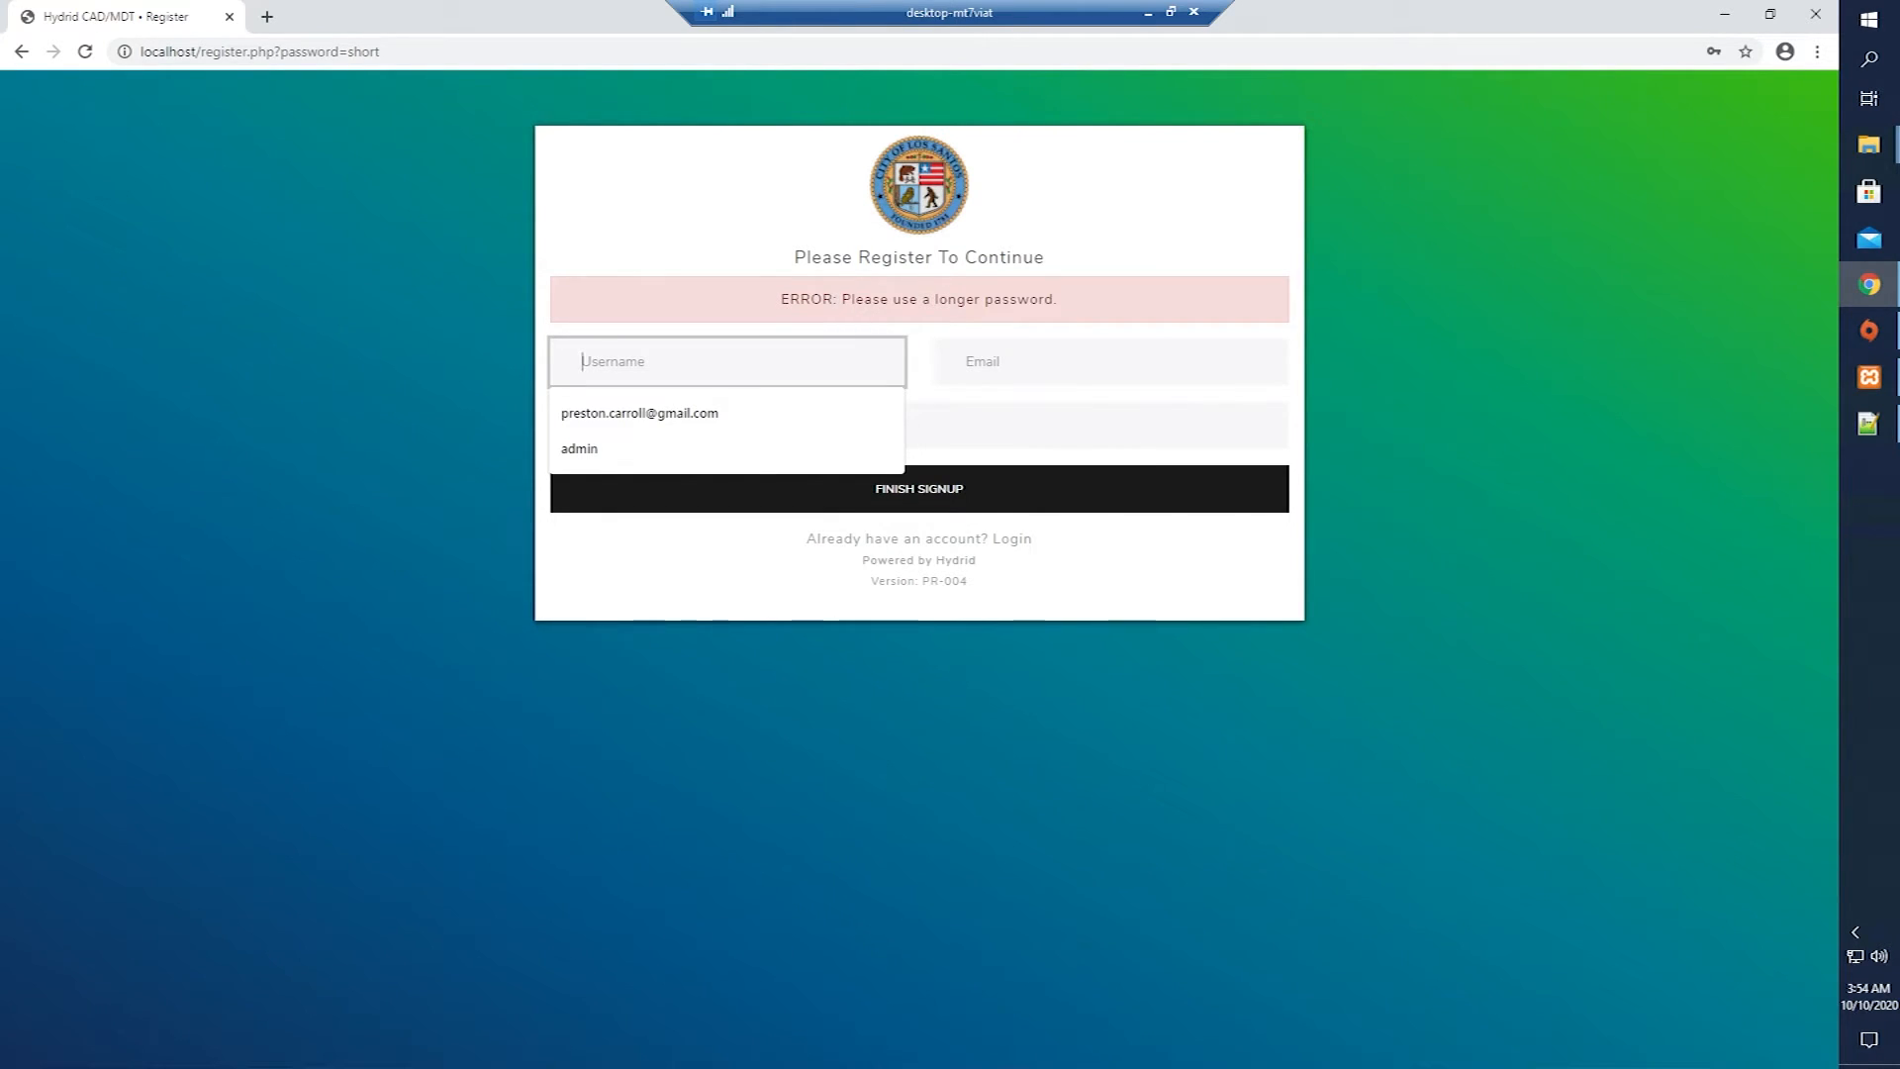
{"action": "key", "text": "Down"}
{"action": "key", "text": "Down"}
{"action": "key", "text": "Return"}
{"action": "key", "text": "Tab"}
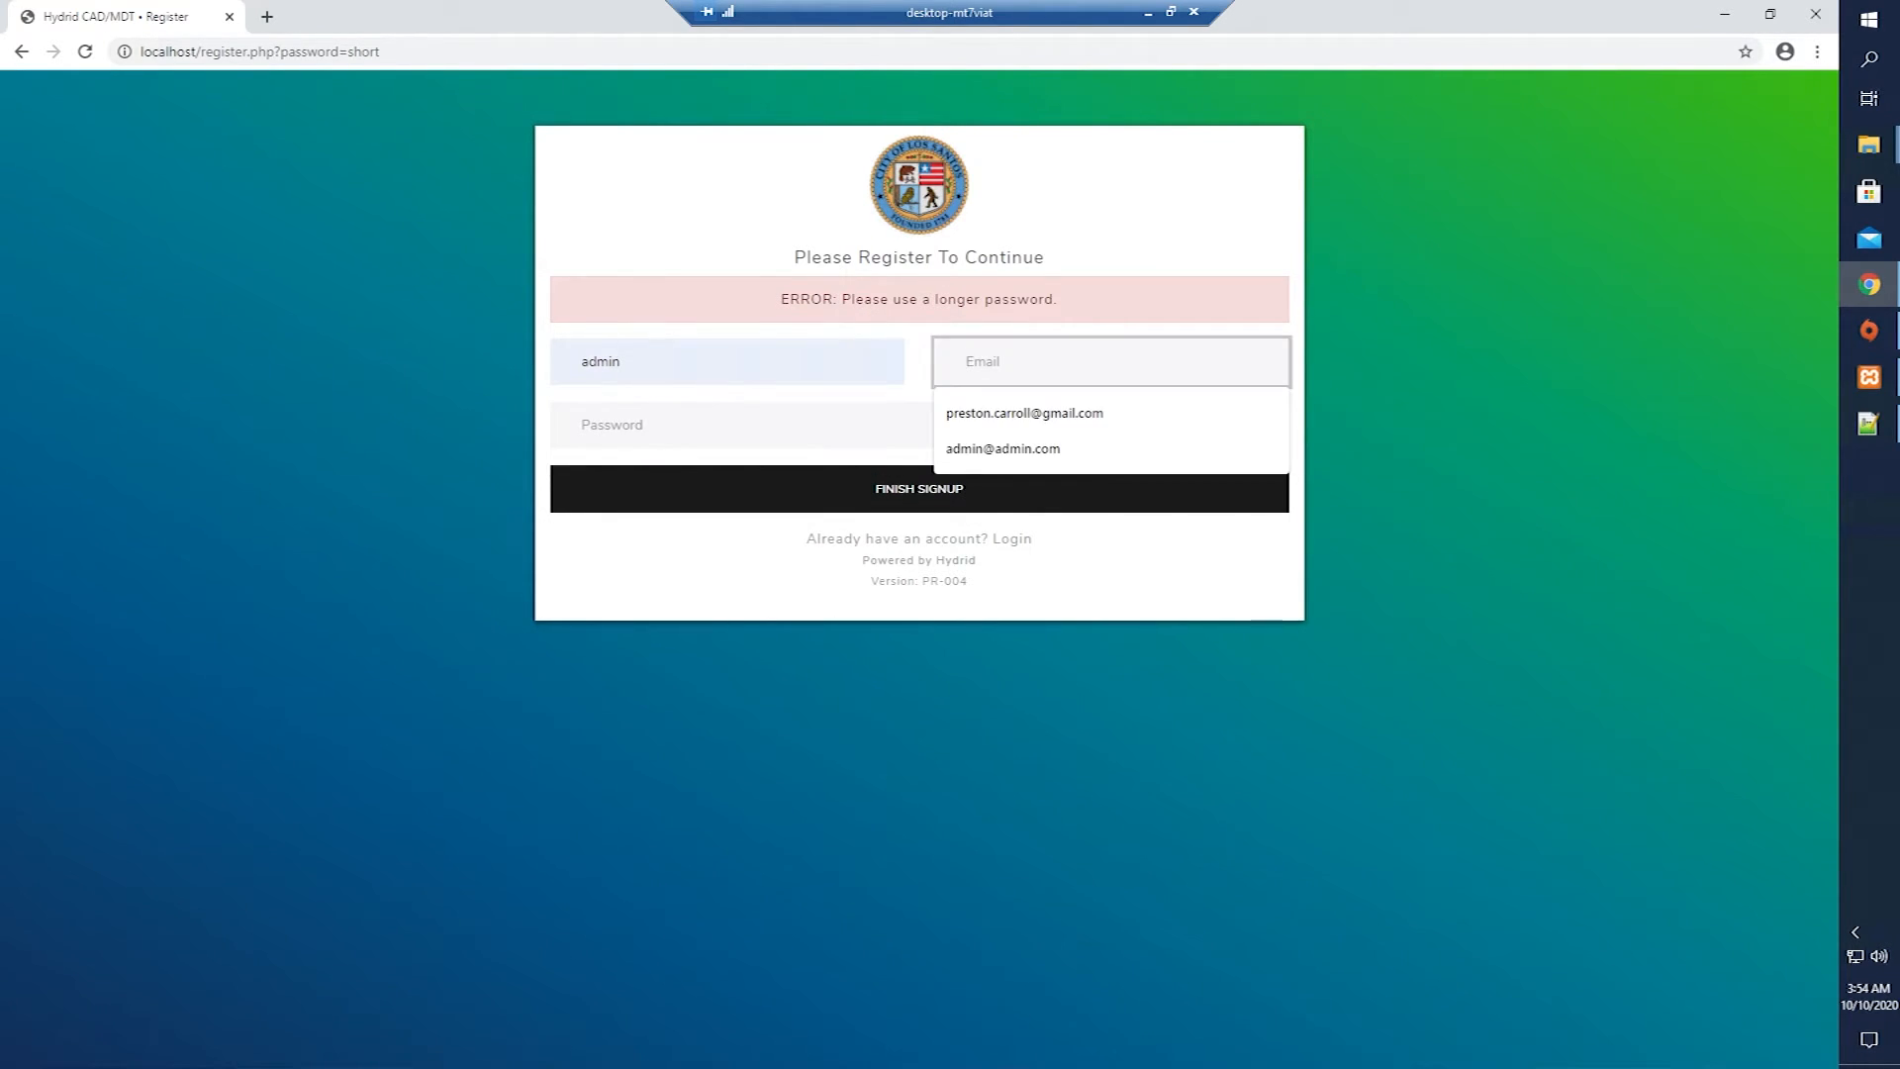
{"action": "key", "text": "Down"}
{"action": "key", "text": "Down"}
{"action": "key", "text": "Return"}
{"action": "key", "text": "Tab"}
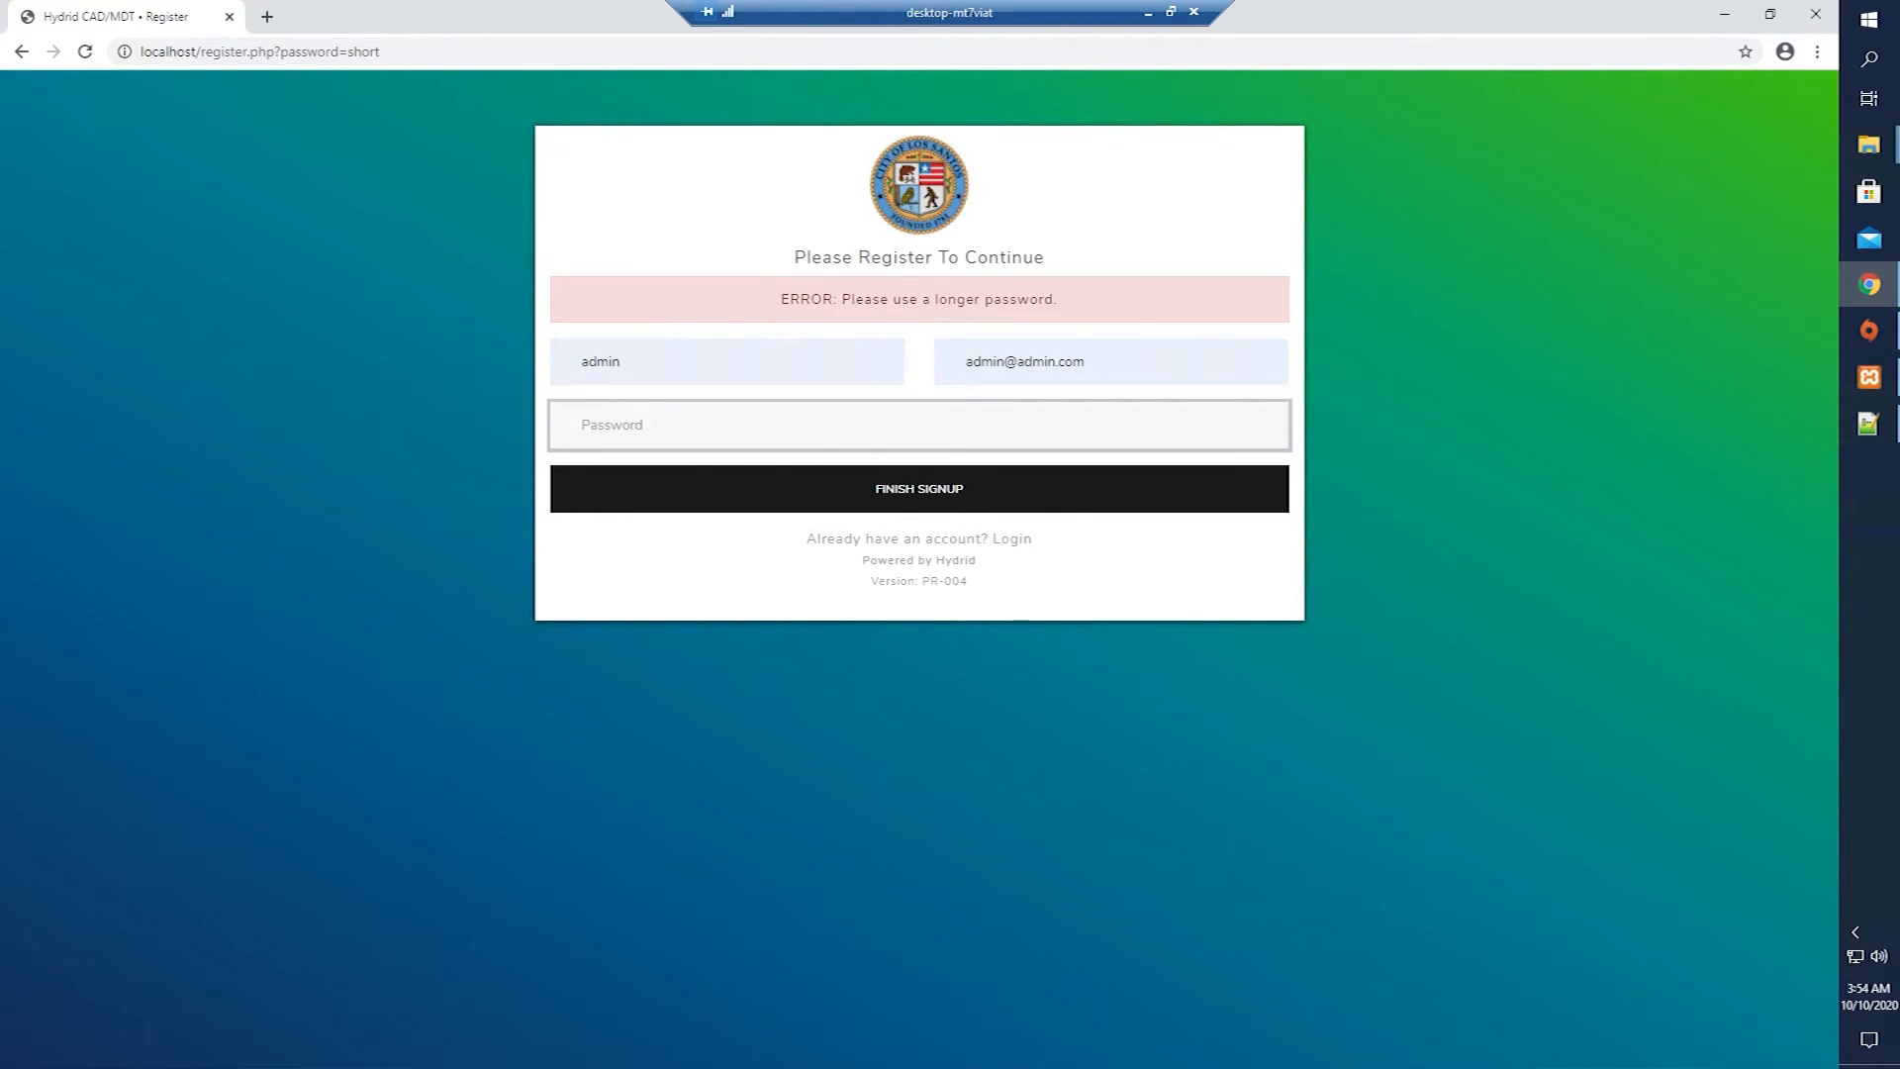
{"action": "type", "text": "12"}
Resubmit the registration, decline saving the password, and log in as admin.
{"action": "left_click", "coordinate": [832, 507]}
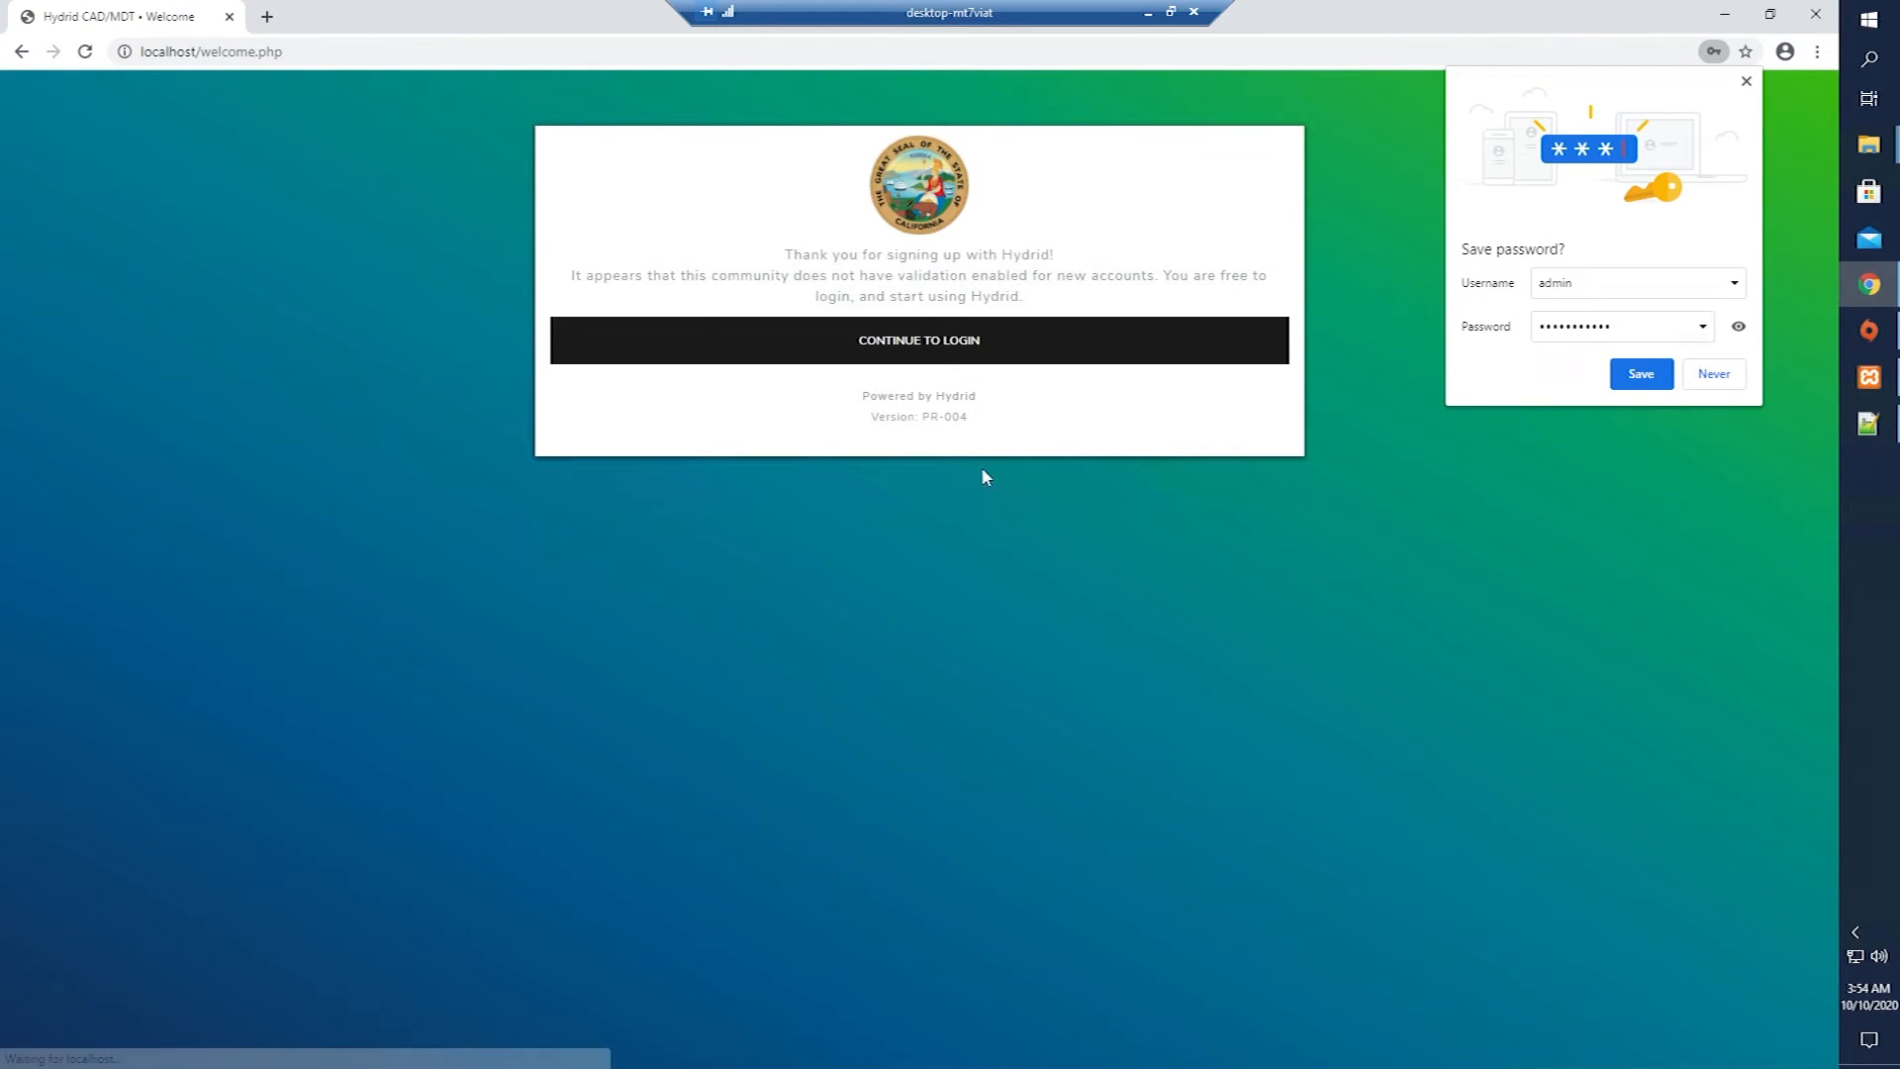
{"action": "left_click", "coordinate": [1138, 350]}
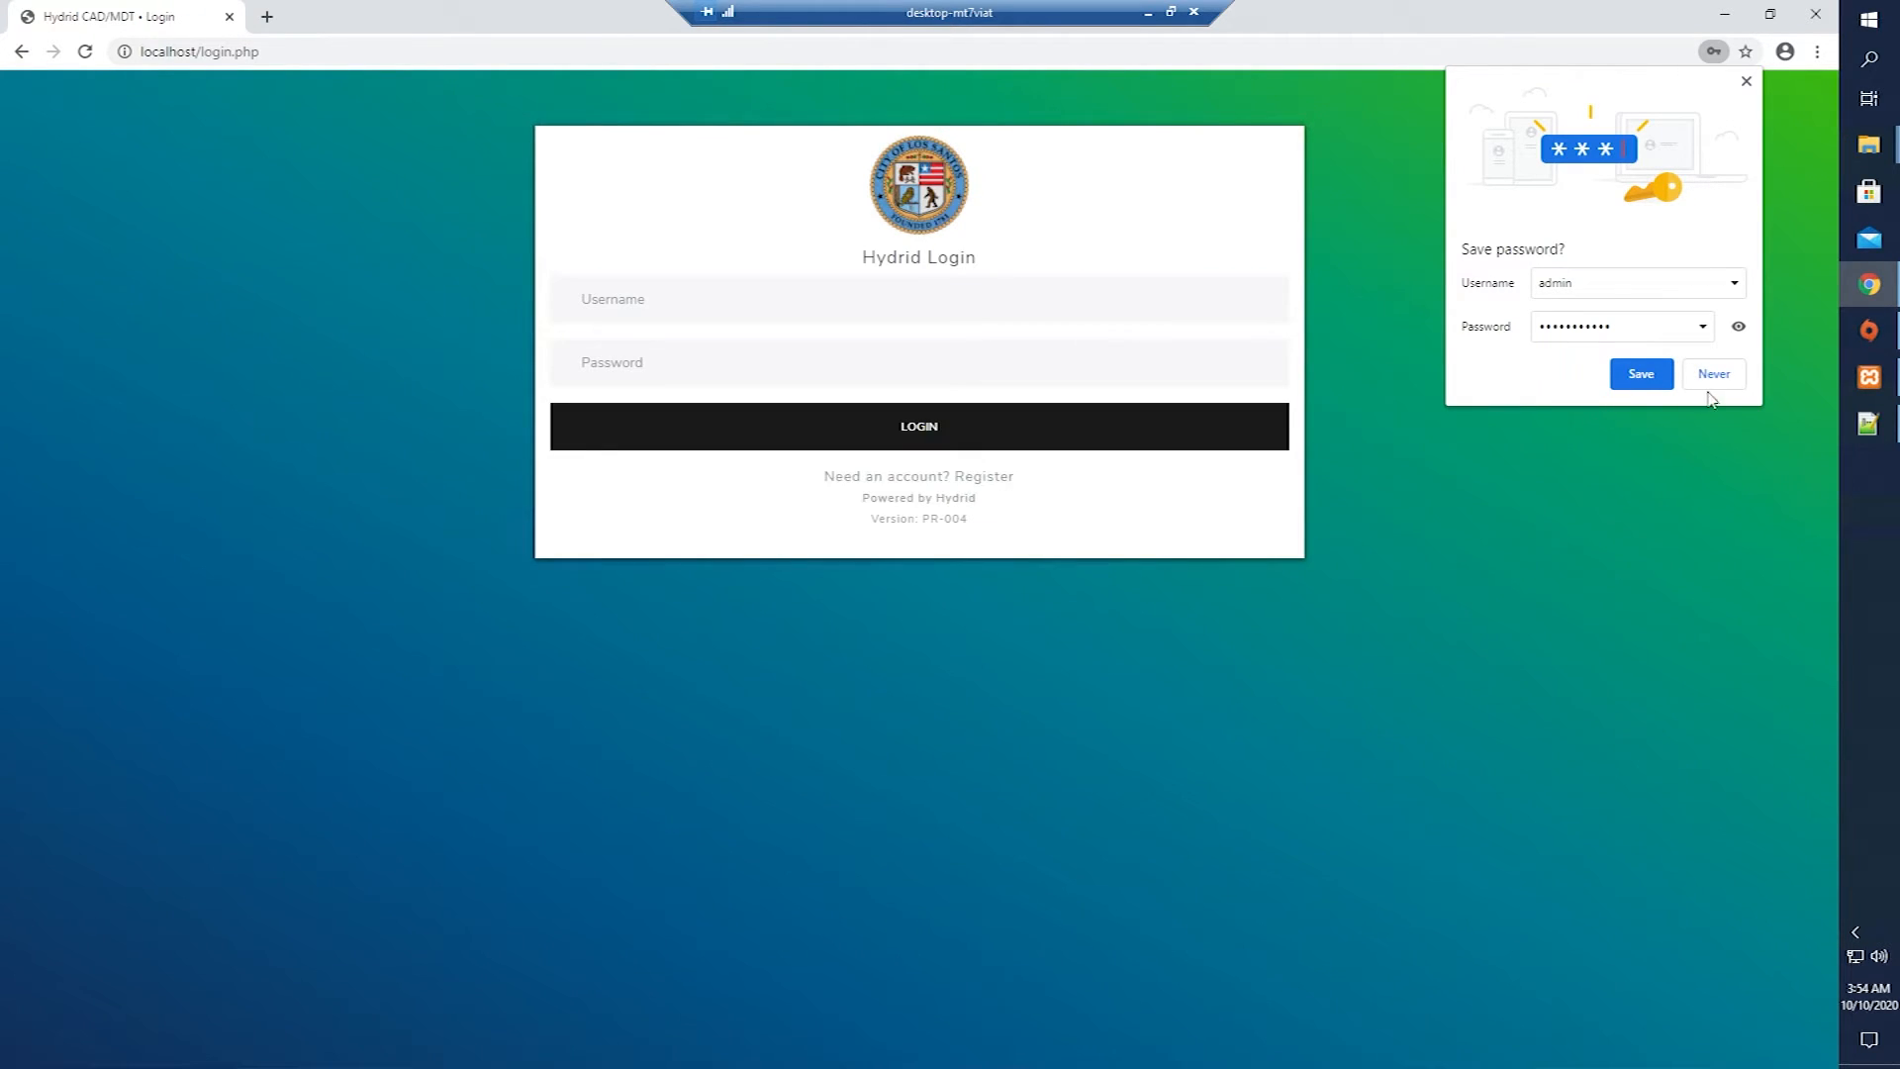
{"action": "left_click", "coordinate": [1620, 371]}
{"action": "left_click", "coordinate": [744, 443]}
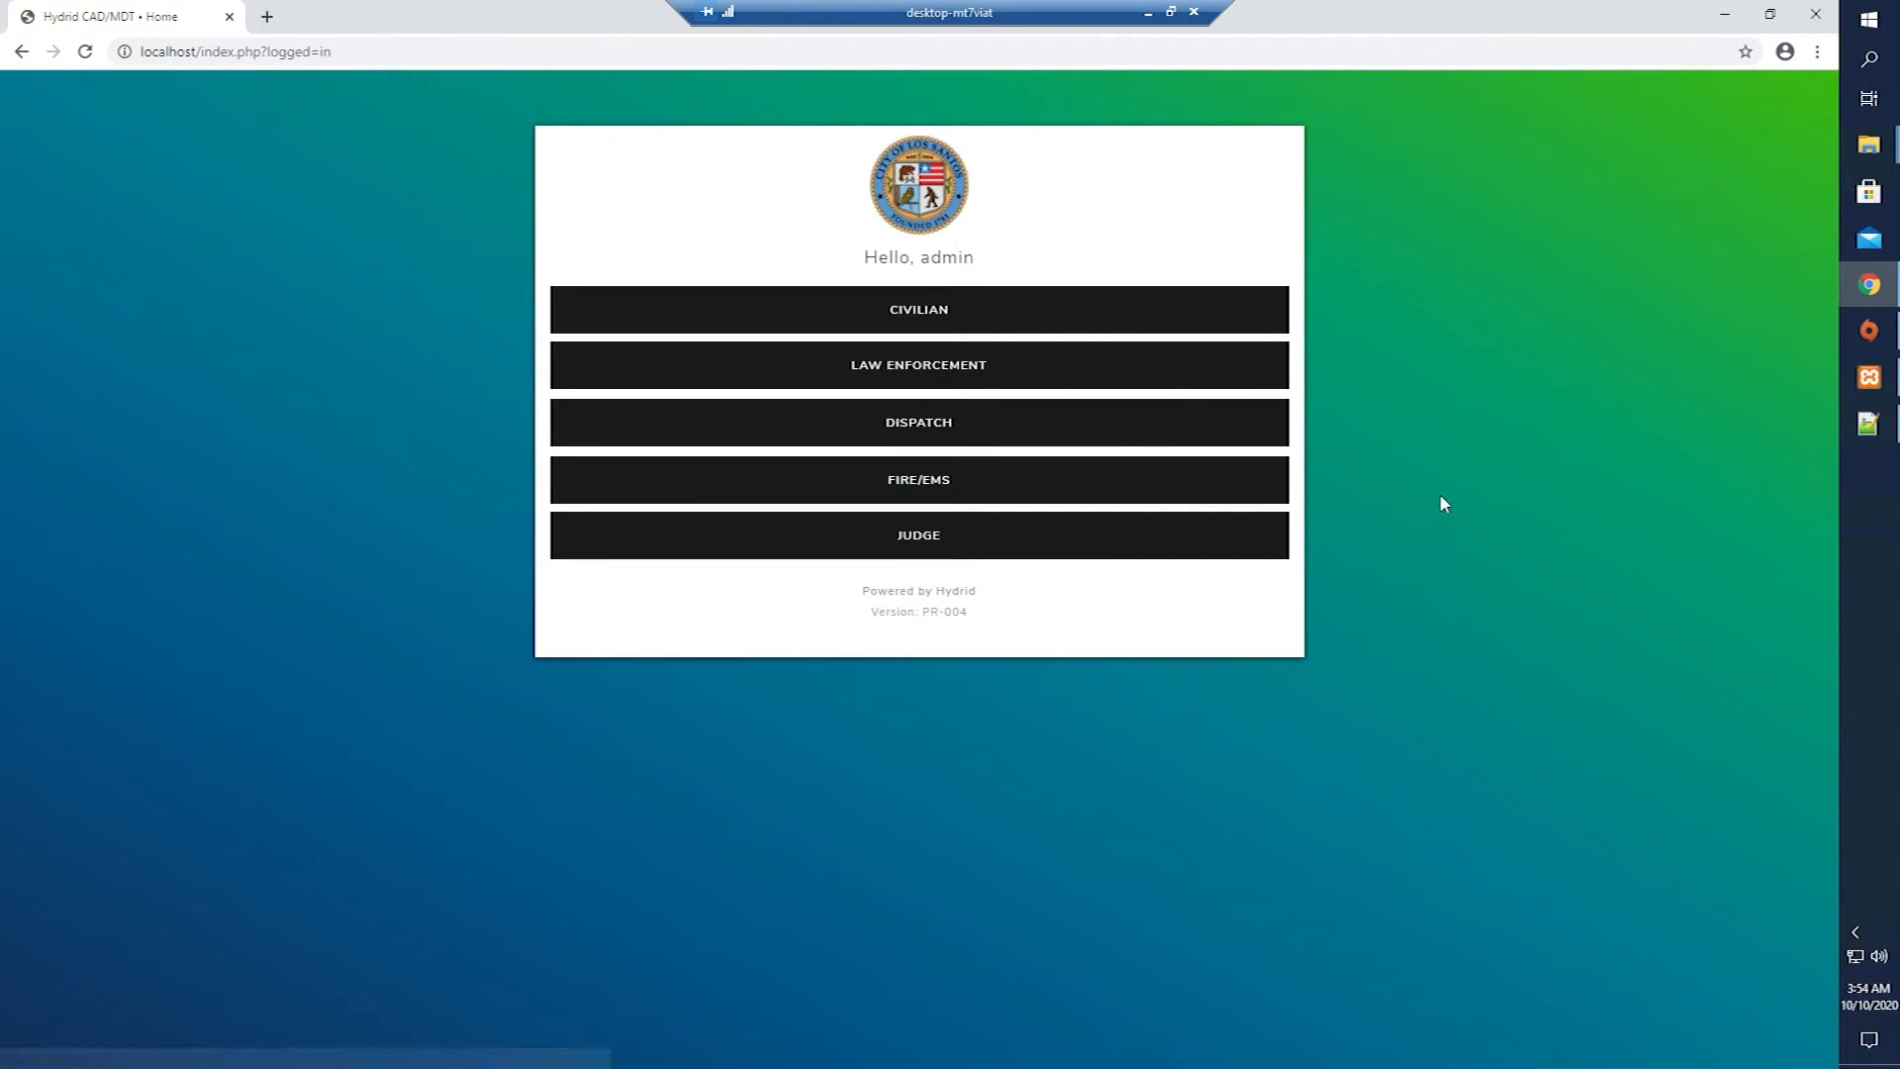
Try the Civilian section's new character form, then return home.
{"action": "left_click", "coordinate": [906, 332]}
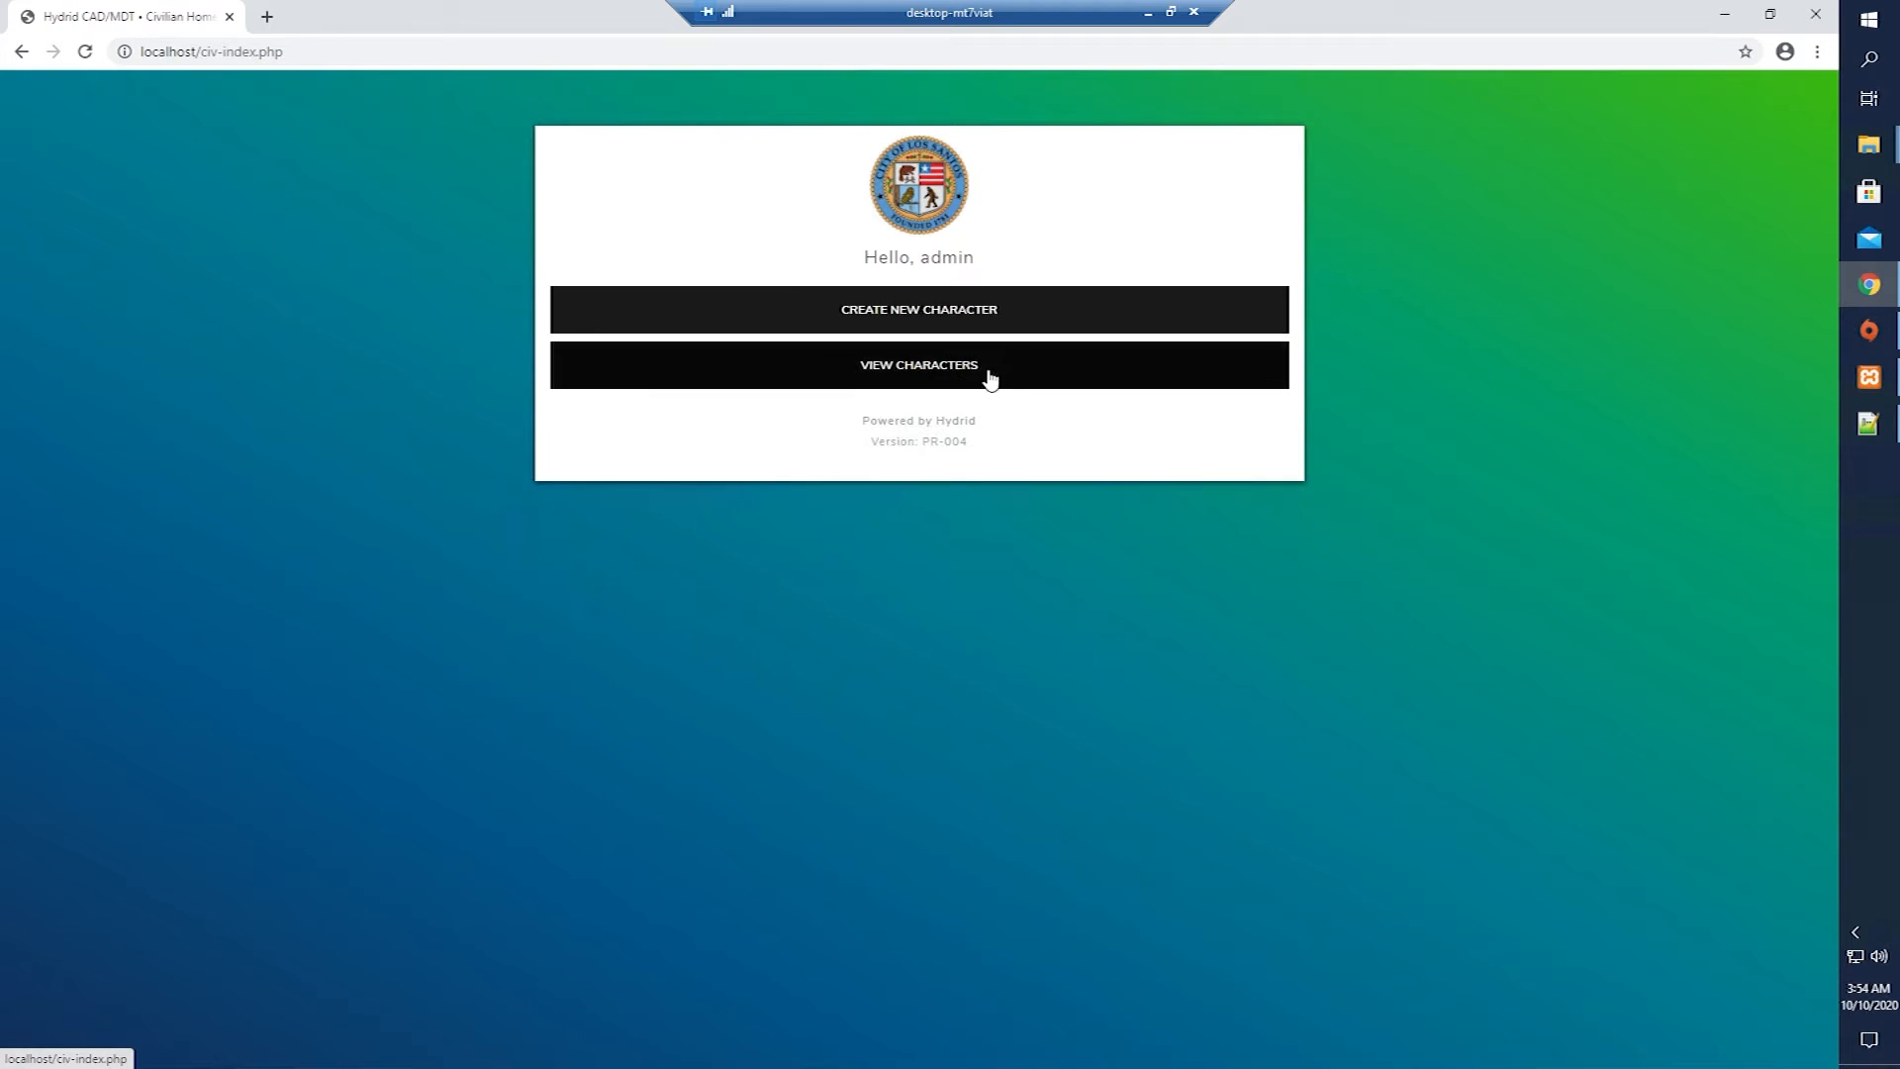
{"action": "left_click", "coordinate": [982, 310]}
{"action": "left_click", "coordinate": [1291, 256]}
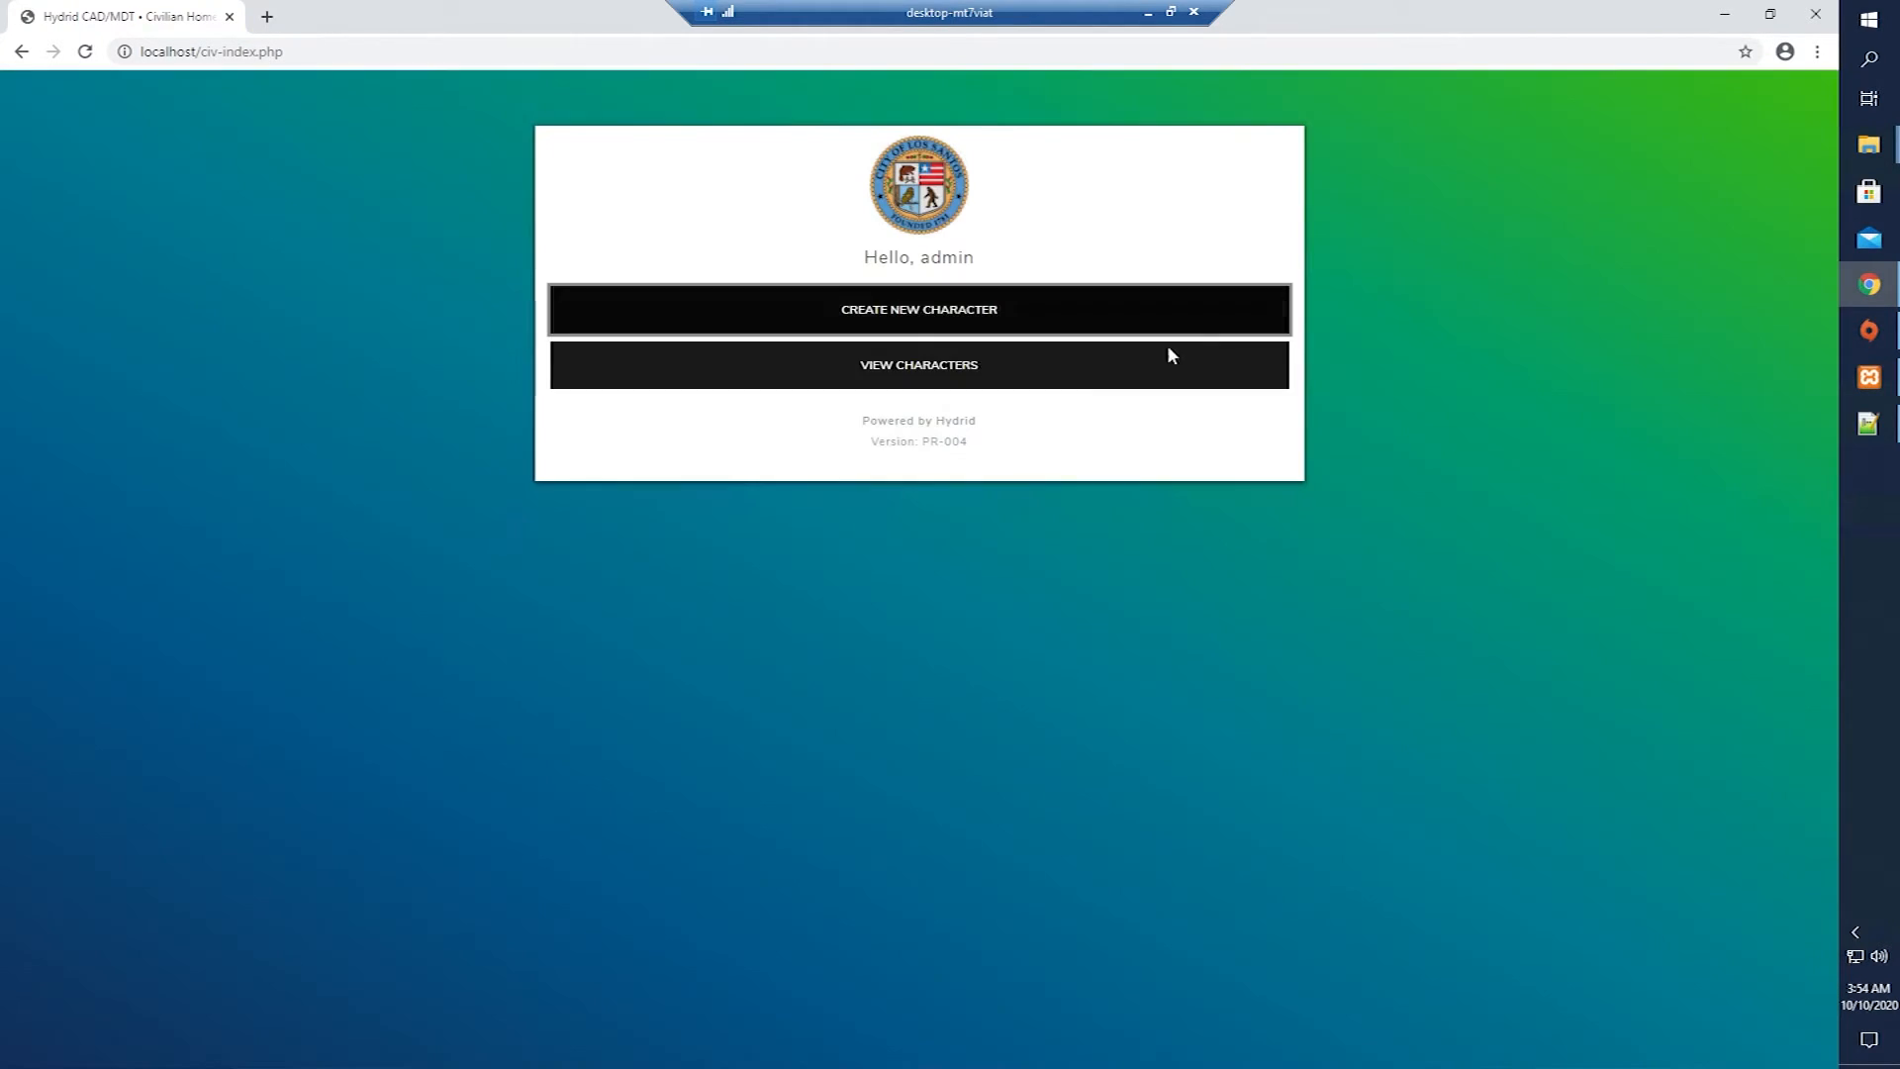
{"action": "left_click", "coordinate": [922, 220]}
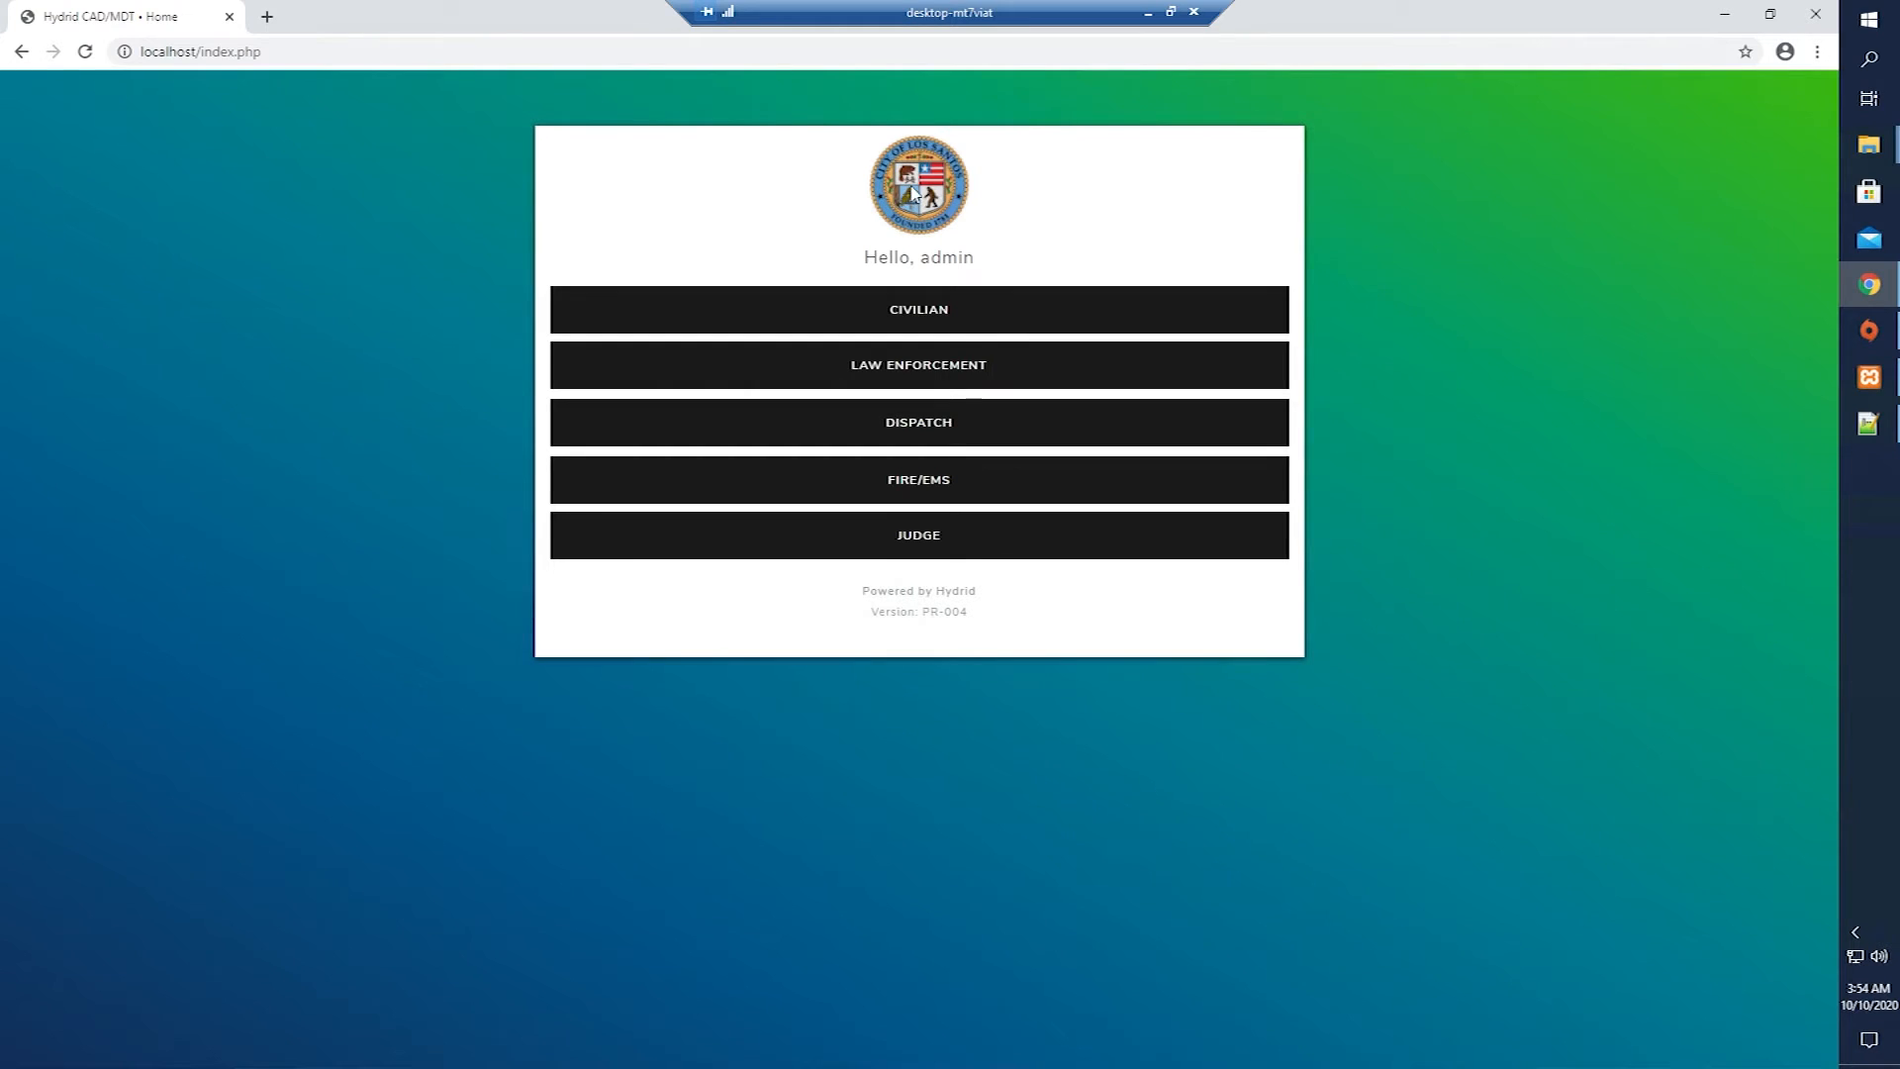
Open and close the Law Enforcement, Dispatch, Fire/EMS and Judge sections.
{"action": "left_click", "coordinate": [956, 381]}
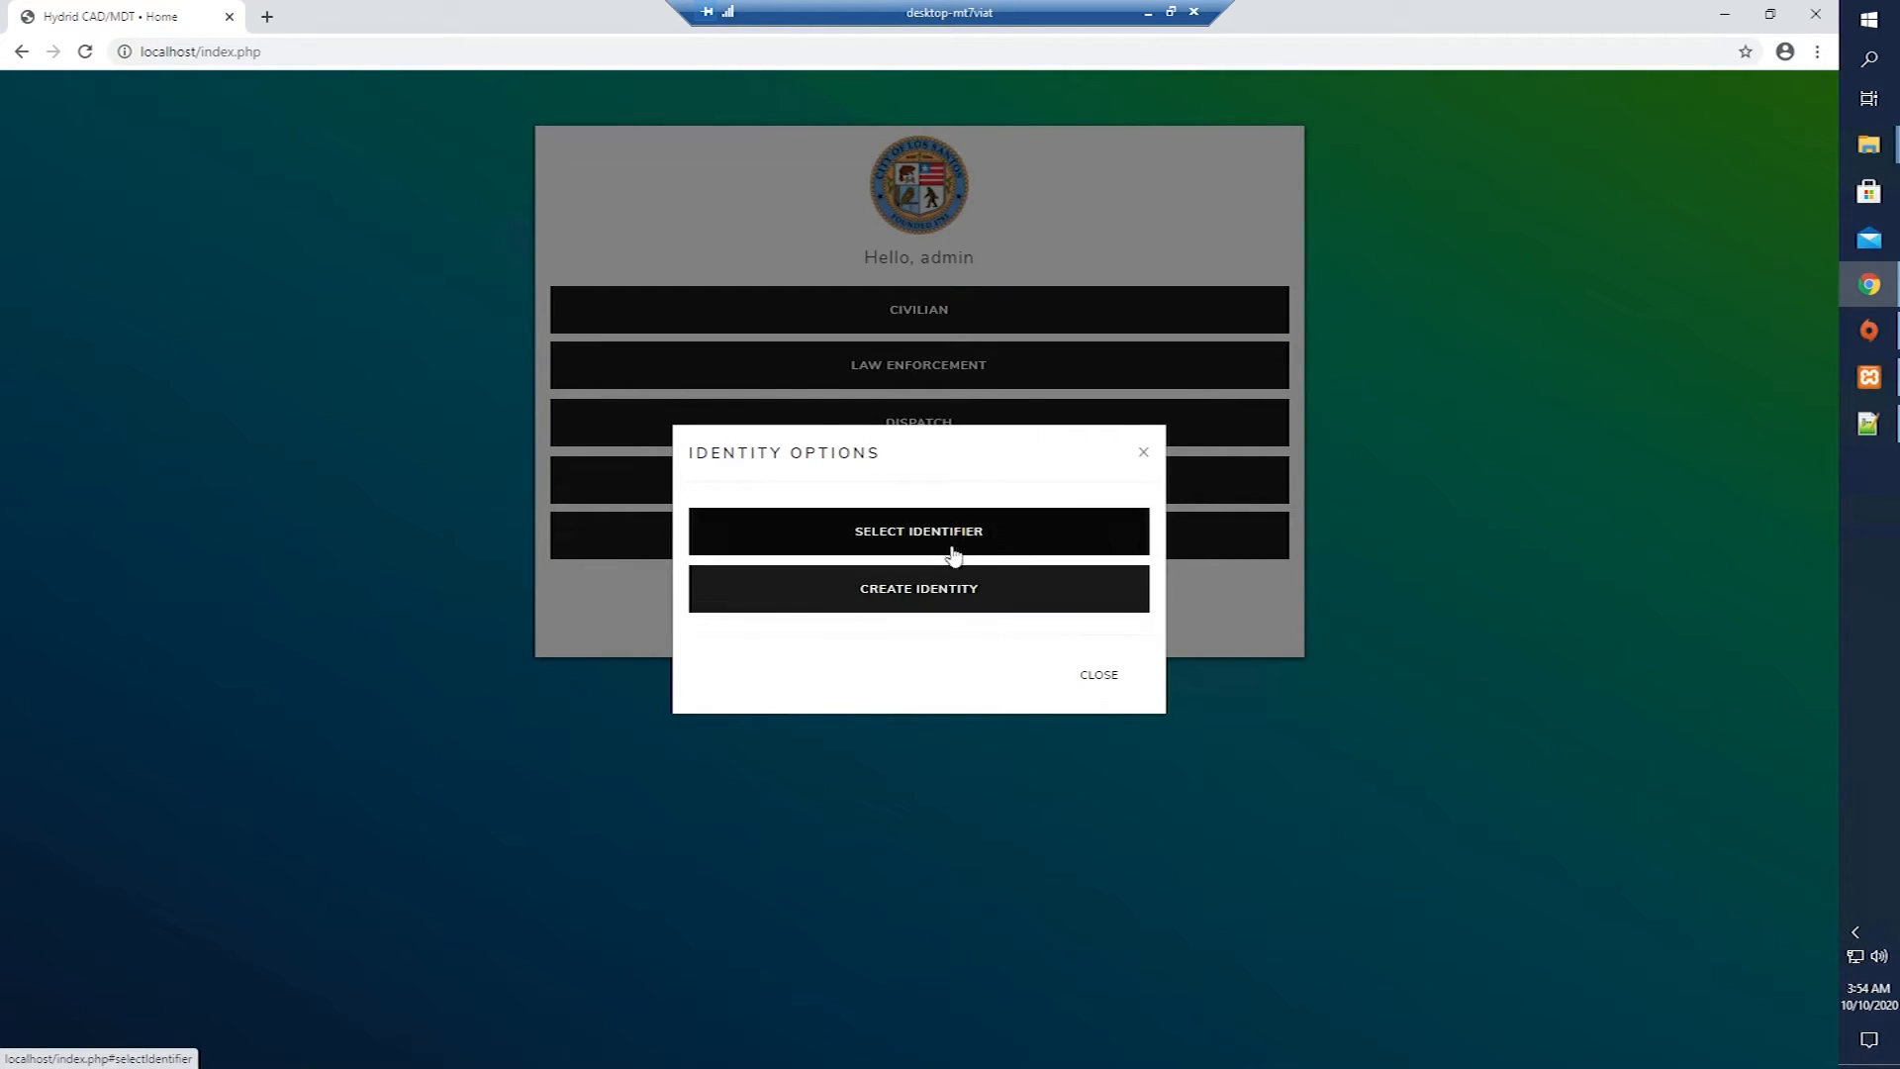
{"action": "left_click", "coordinate": [1126, 679]}
{"action": "left_click", "coordinate": [915, 425]}
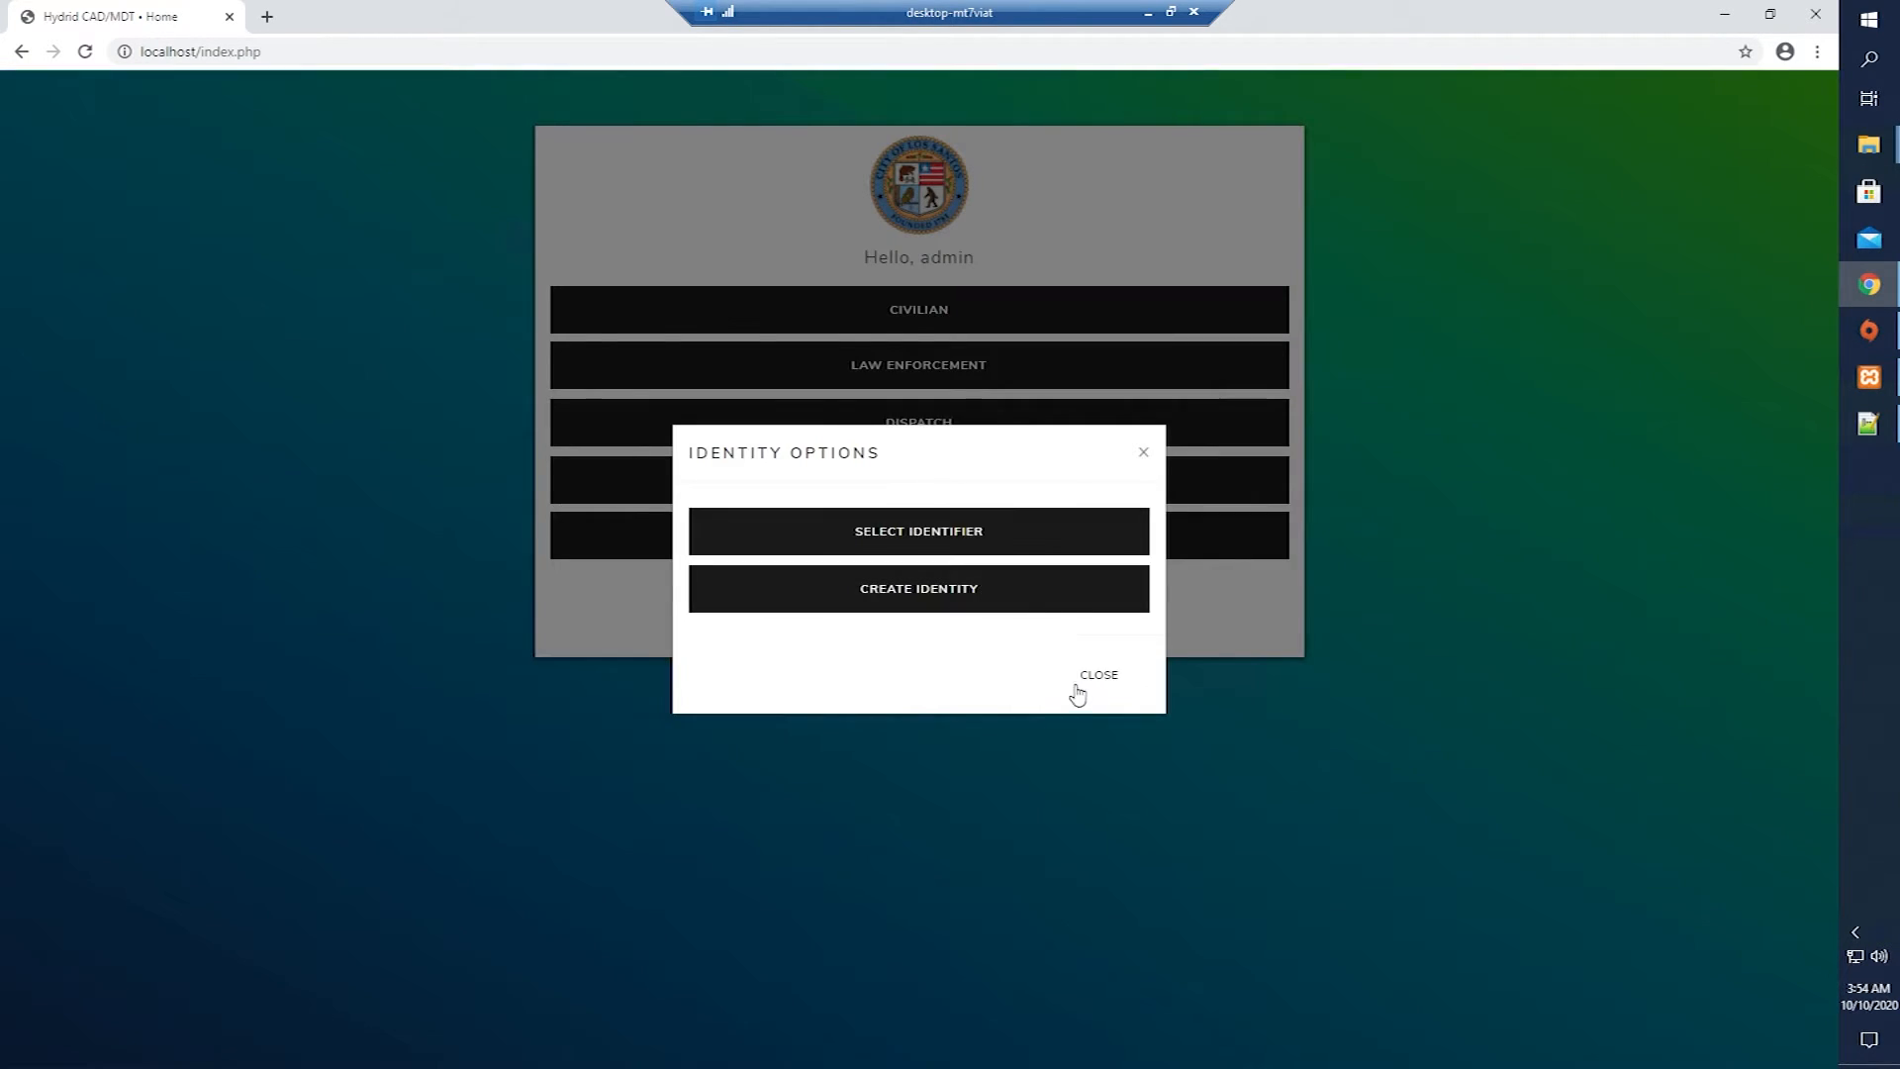
{"action": "left_click", "coordinate": [1069, 681]}
{"action": "left_click", "coordinate": [894, 481]}
{"action": "left_click", "coordinate": [1096, 677]}
{"action": "left_click", "coordinate": [905, 549]}
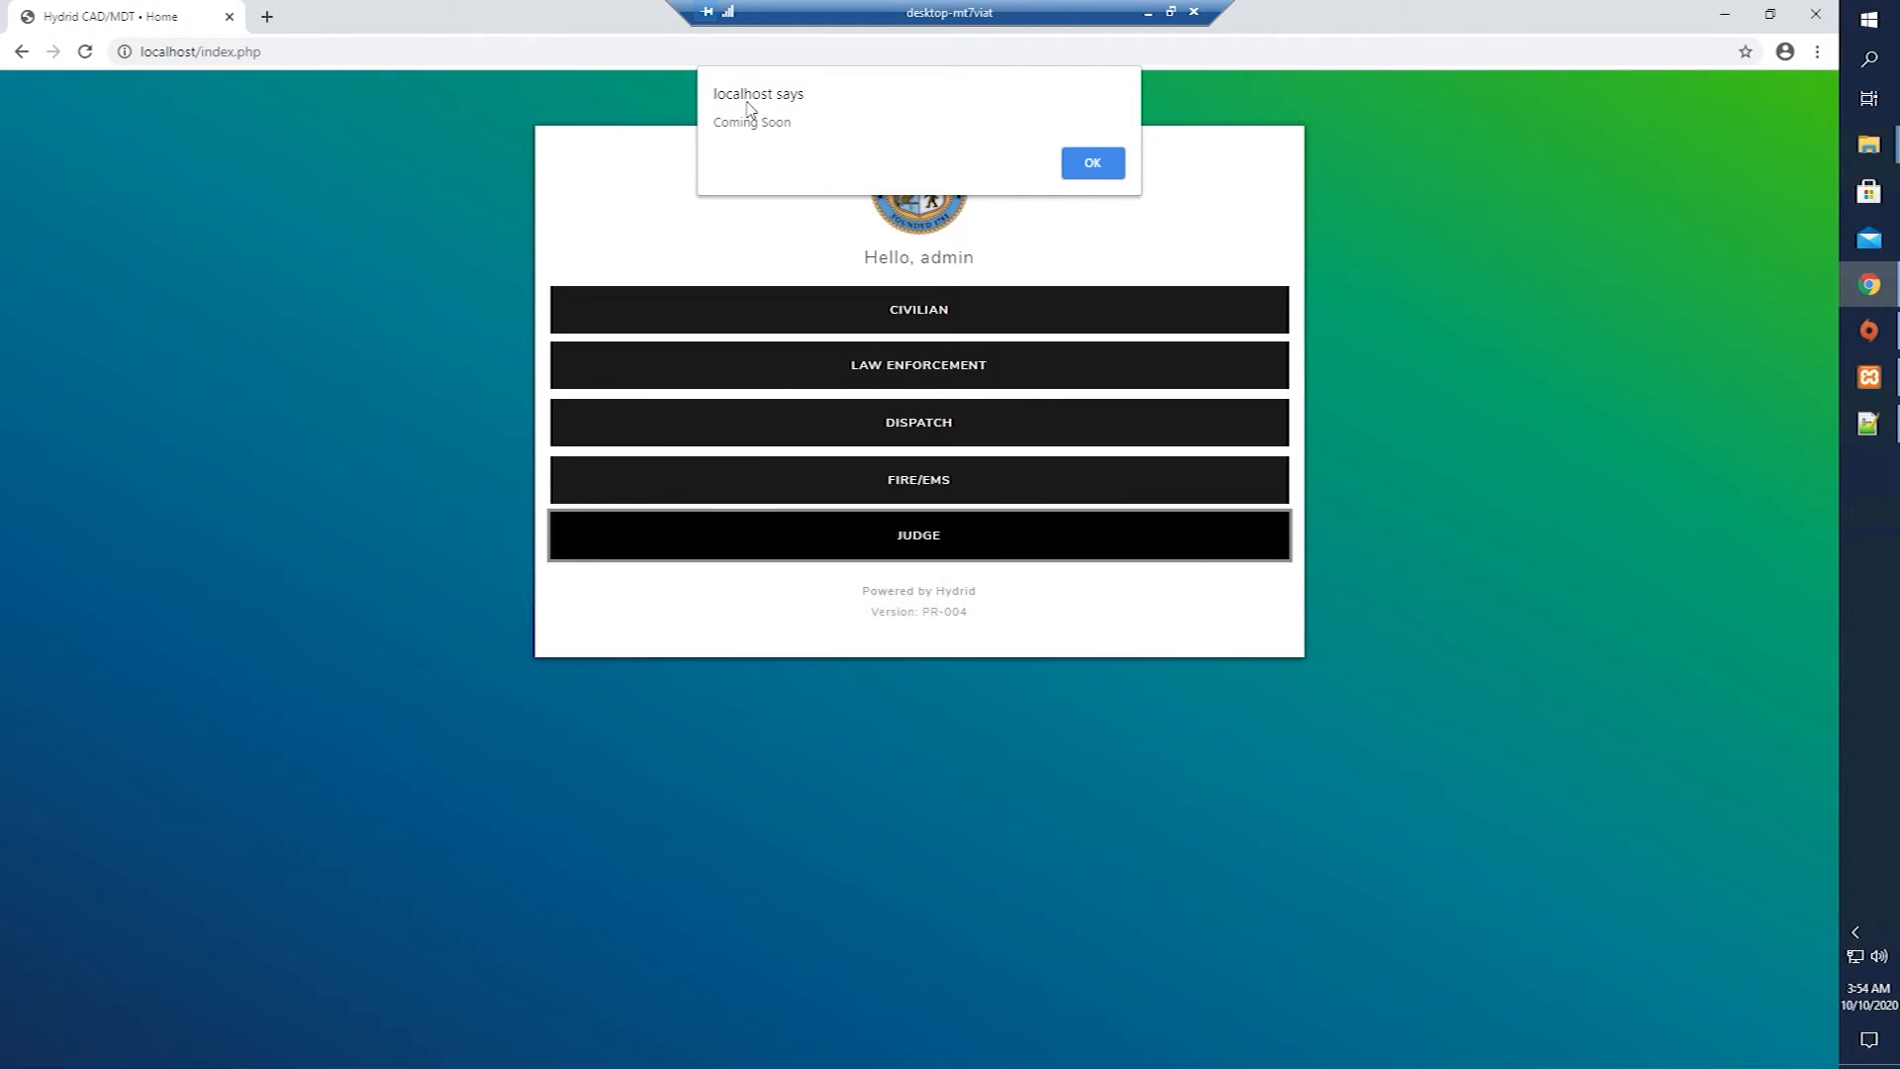
{"action": "left_click", "coordinate": [1096, 167]}
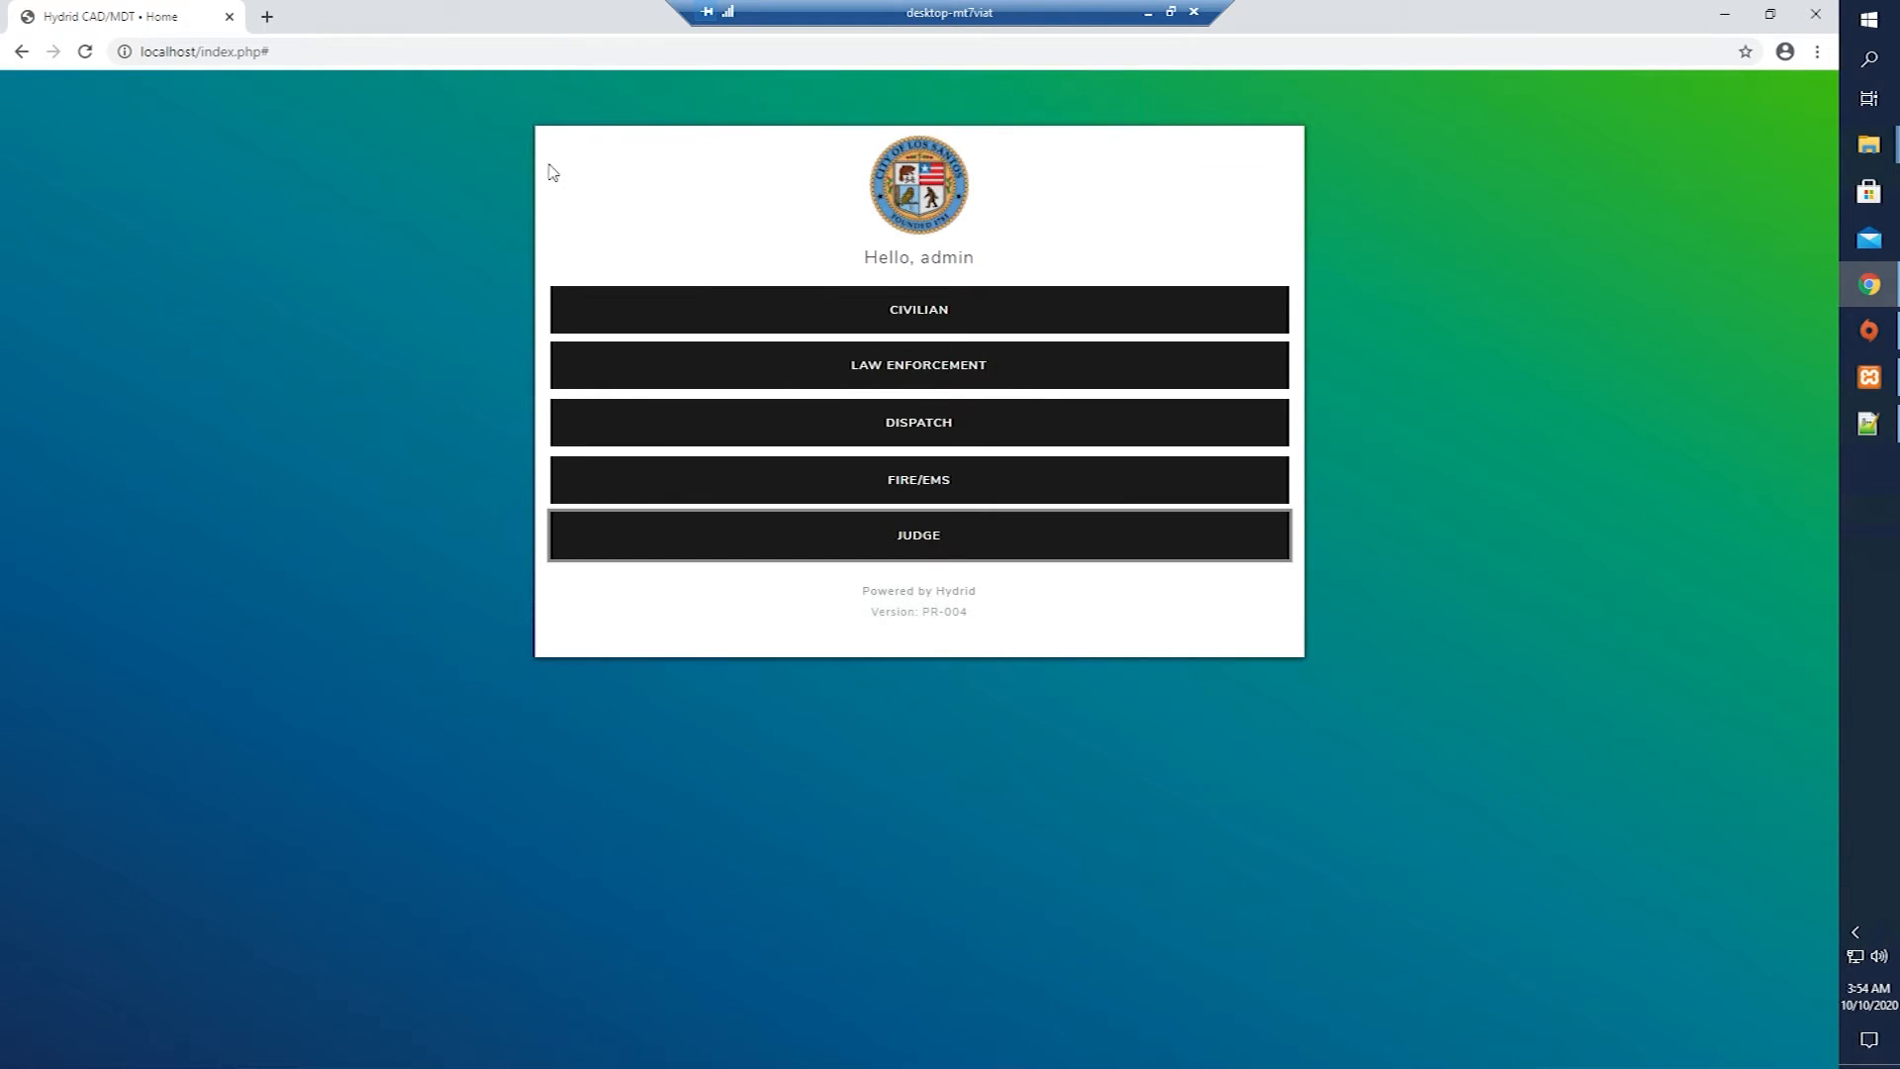
Open the Hydrid-CAD-MDT GitHub page in a new tab.
{"action": "left_click", "coordinate": [267, 17]}
{"action": "type", "text": "https://github.com/Asser90/Hydrid-CAD-MDT"}
{"action": "key", "text": "Return"}
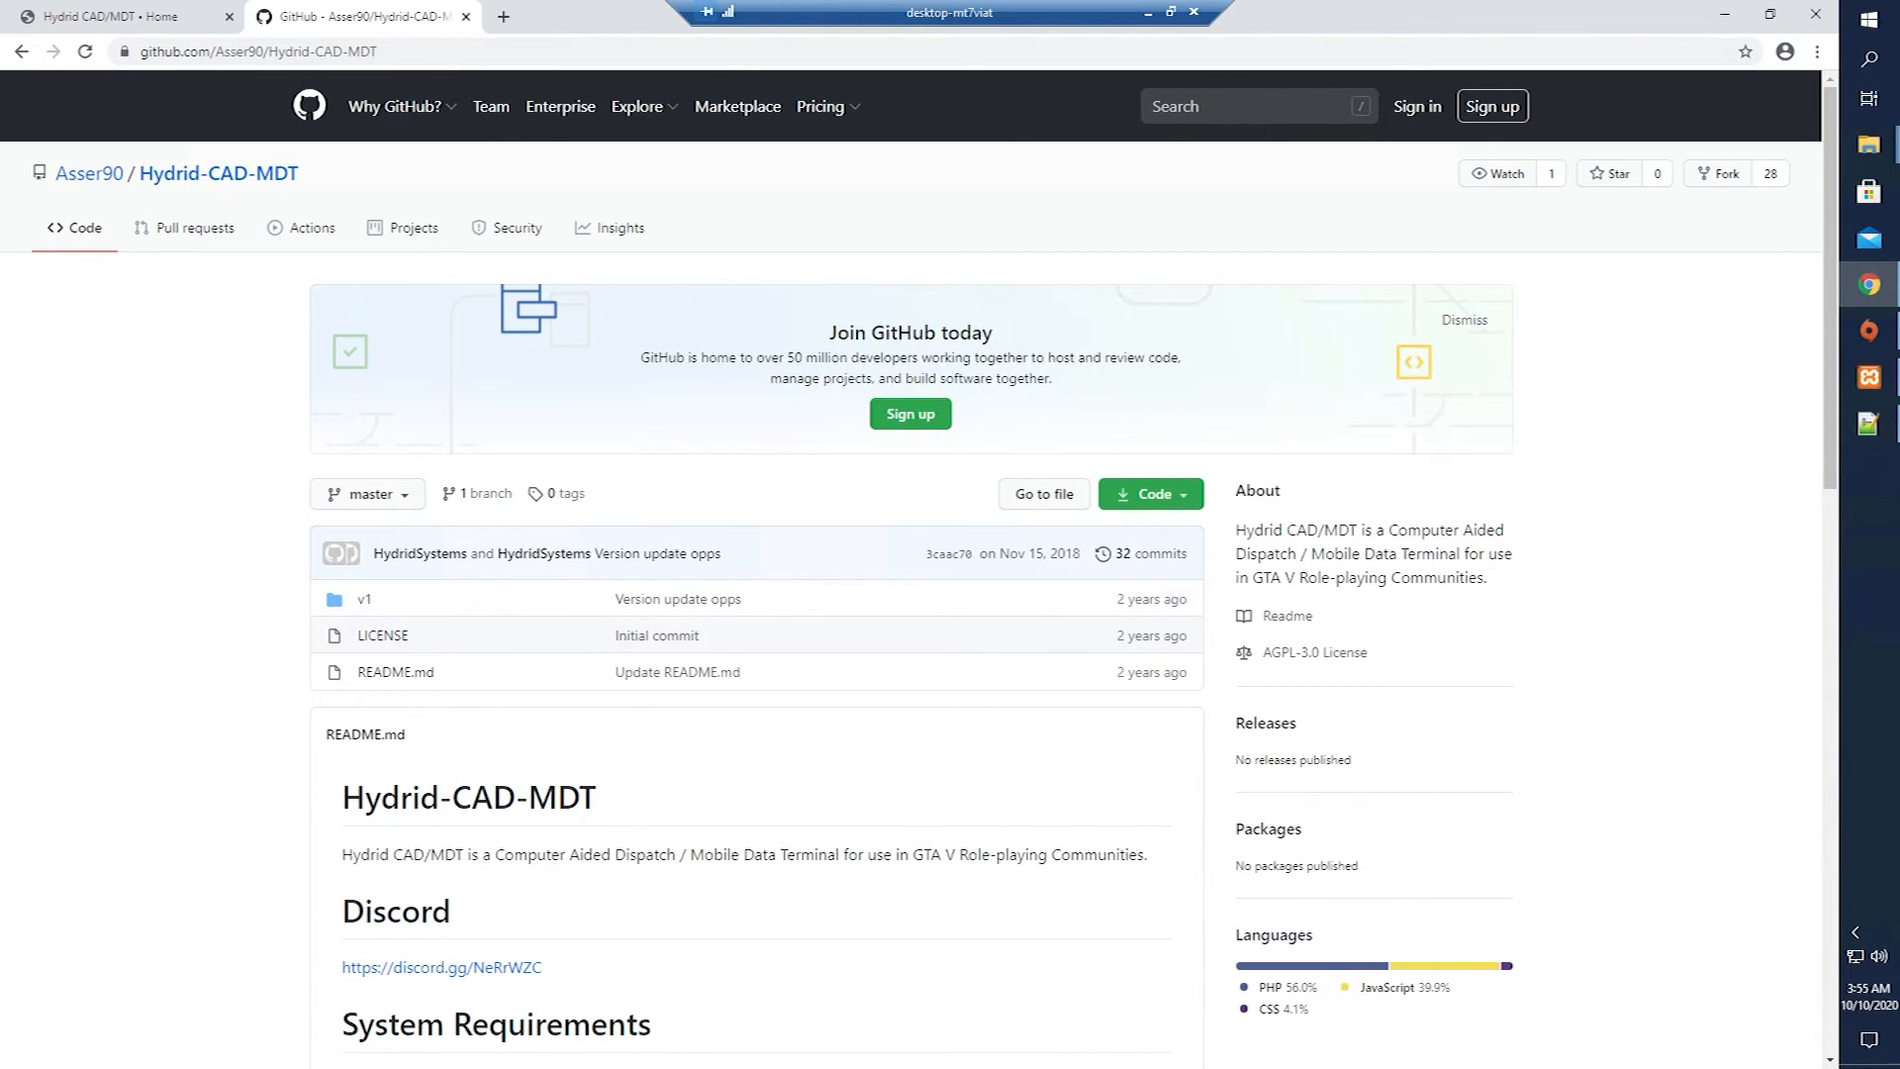
Close the GitHub tab to return to the Hydrid home page.
{"action": "left_click", "coordinate": [465, 17]}
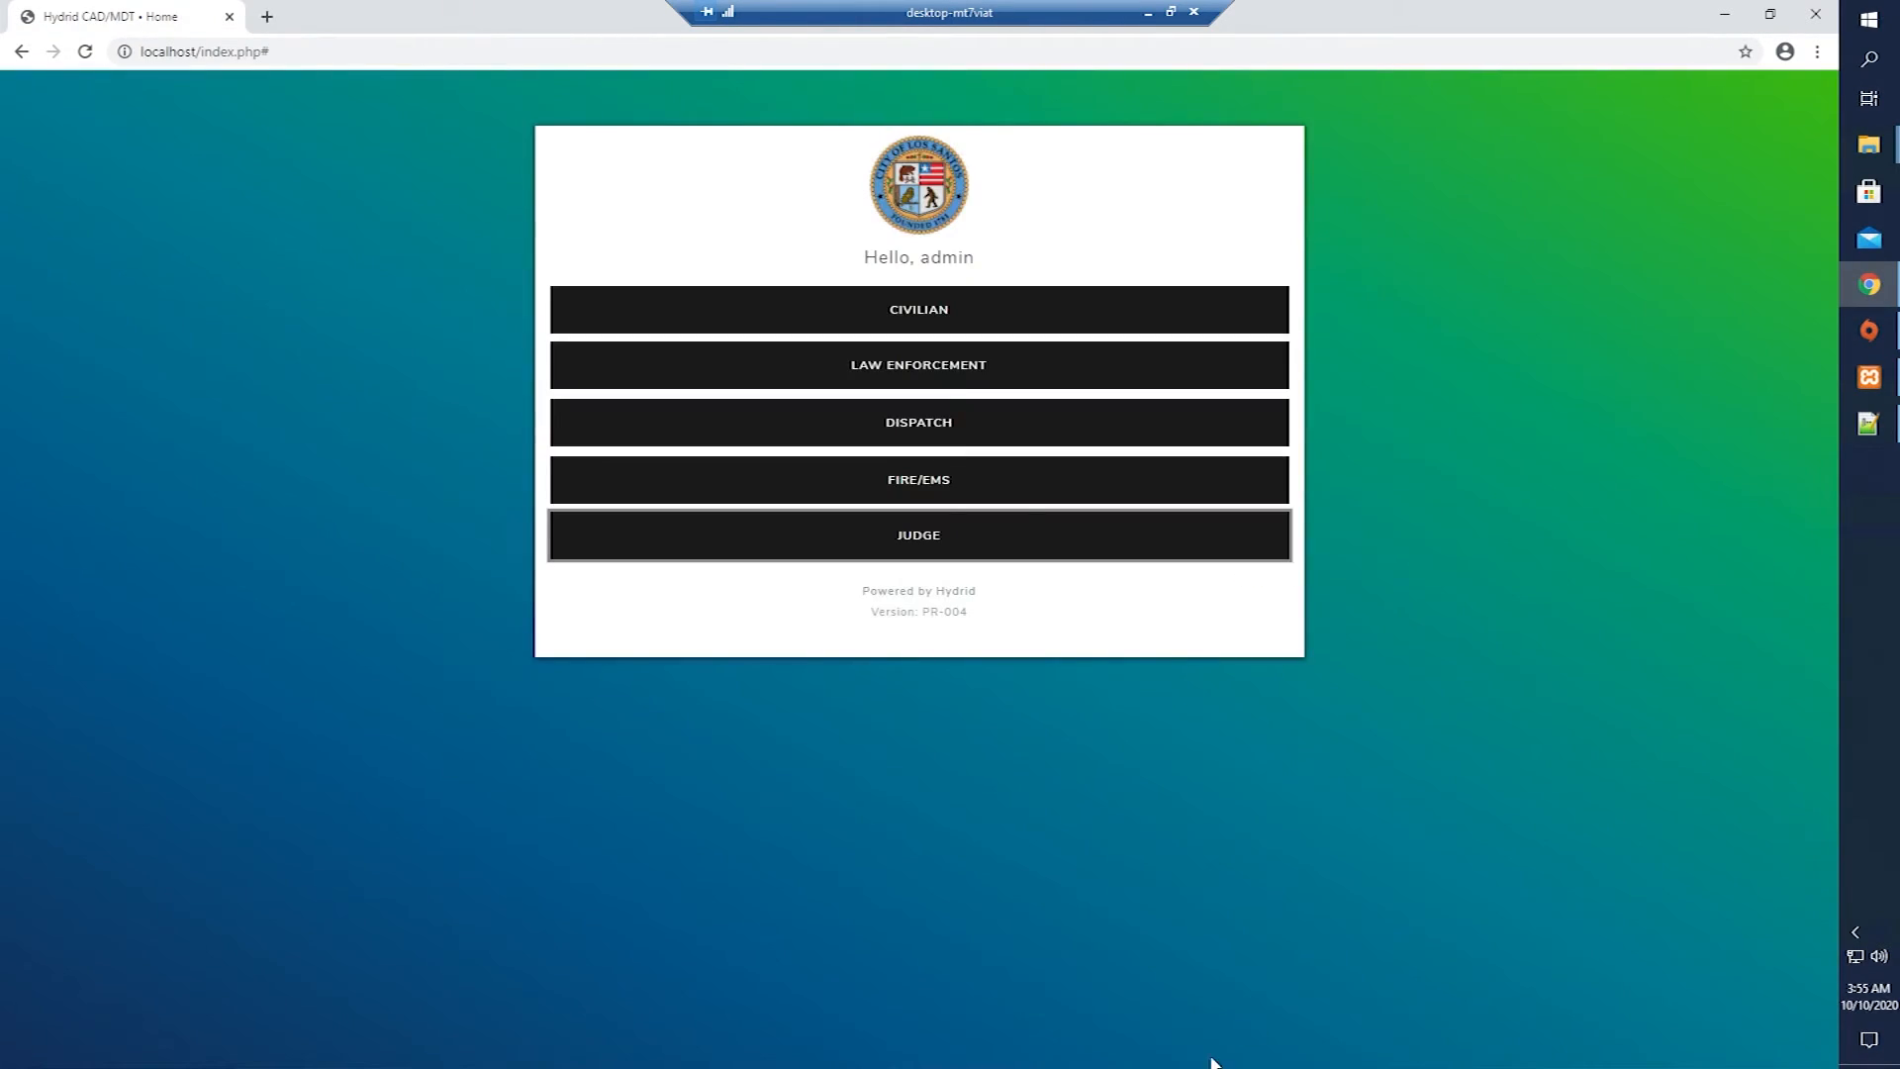